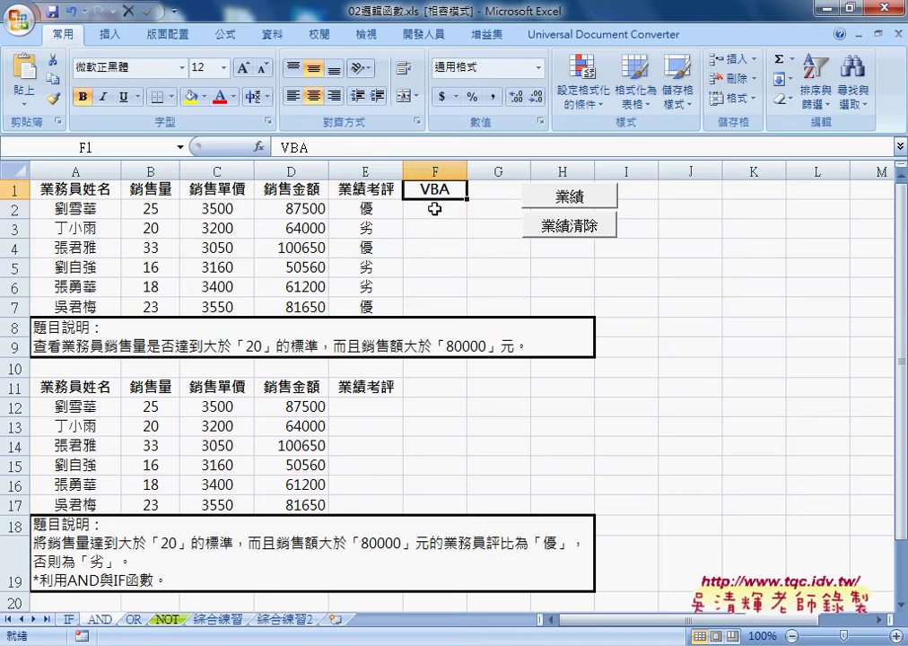
Test the 業績 macro and clear F2:F7 with 業績清除, then start inserting a function into F2
left_click_drag(433, 208, 434, 307)
left_click(586, 284)
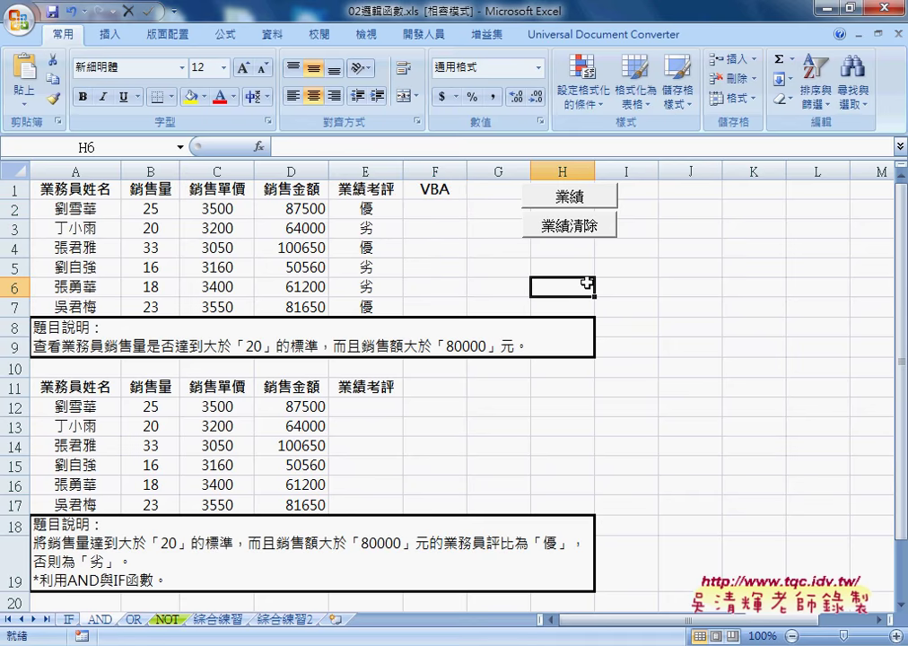
left_click(580, 197)
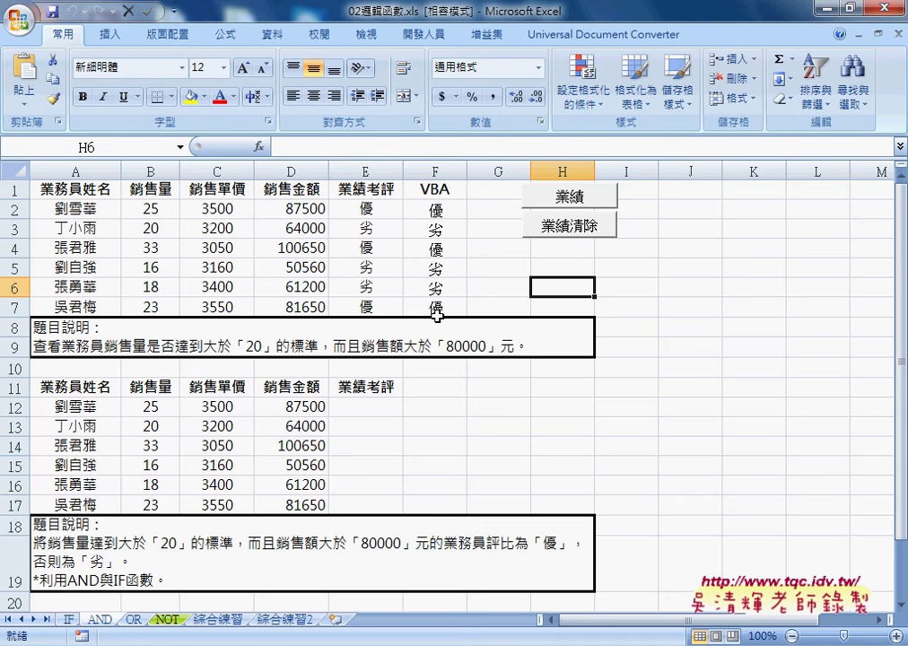
left_click(563, 232)
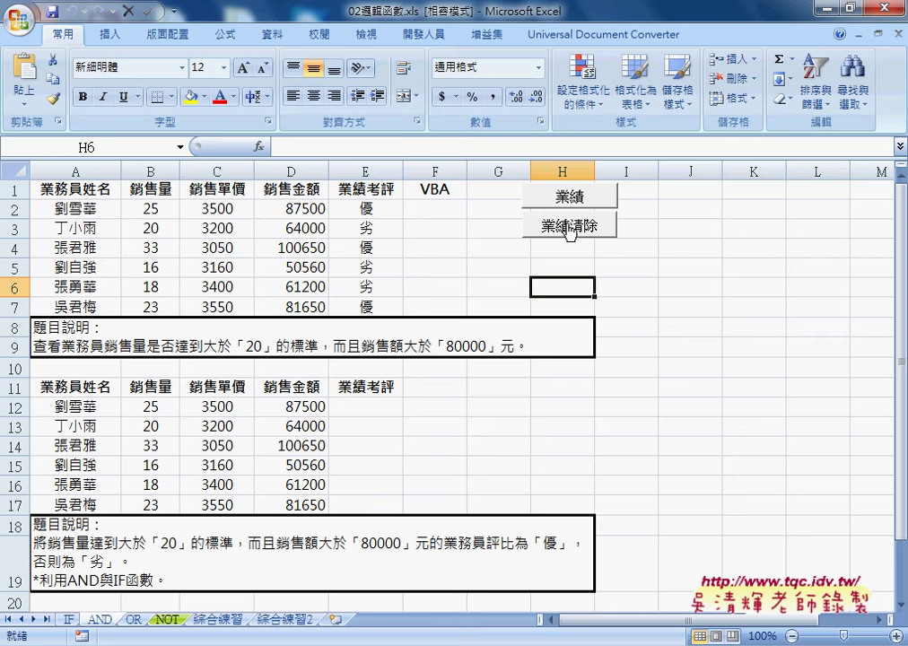
left_click(426, 208)
left_click(259, 146)
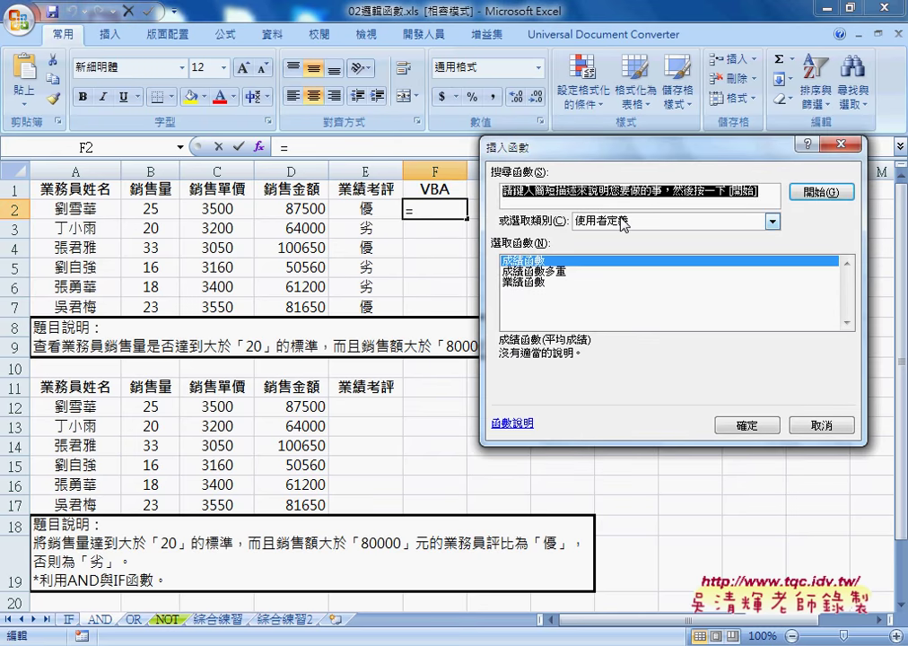
Enter =業績函數(B2,D2) in F2, fill it down to F7, then clear F2:F7 with 業績清除
left_click(534, 284)
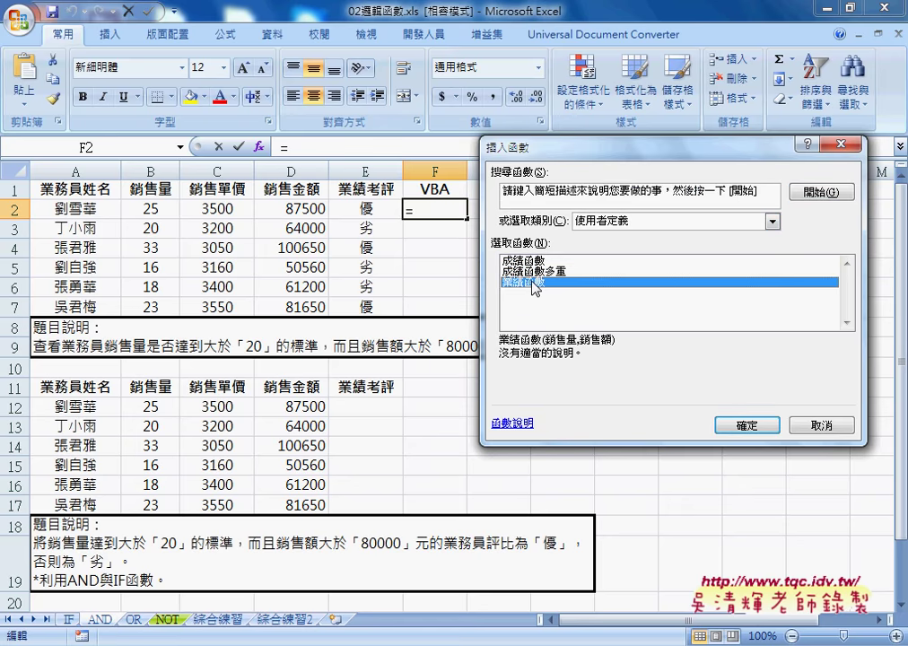
left_click(733, 425)
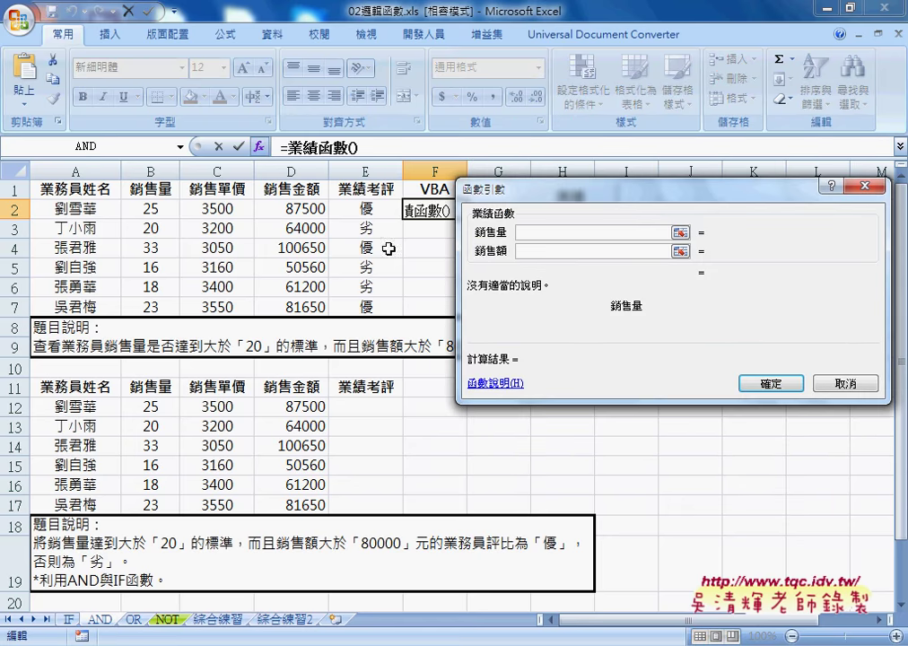
left_click(151, 209)
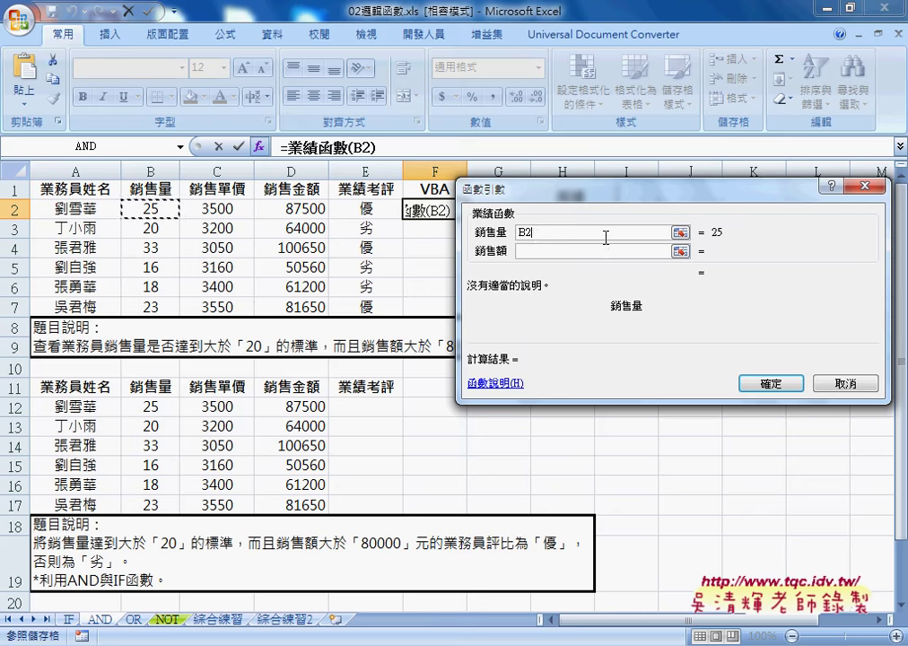
left_click(581, 252)
left_click(310, 209)
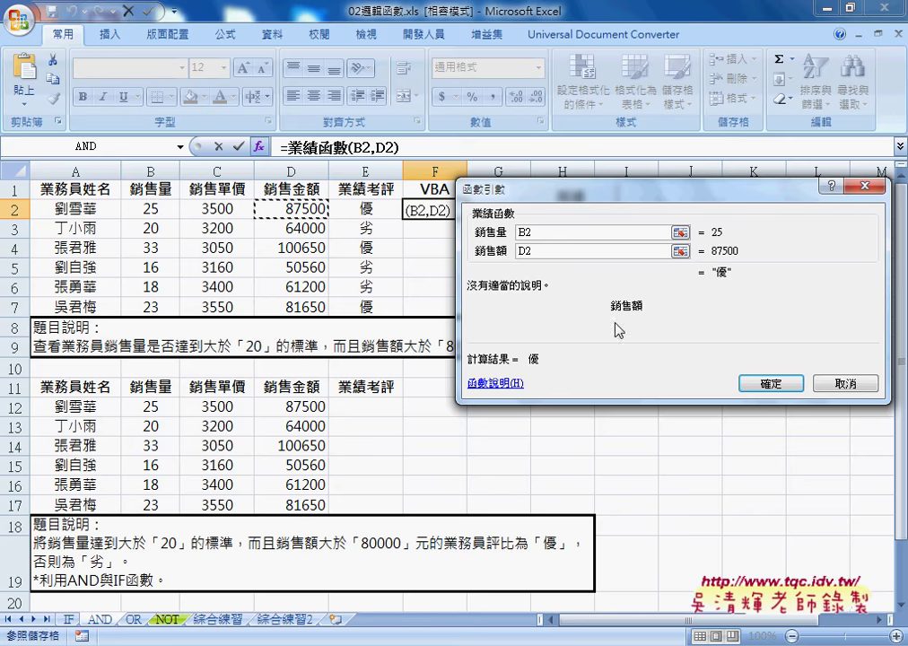
left_click(773, 384)
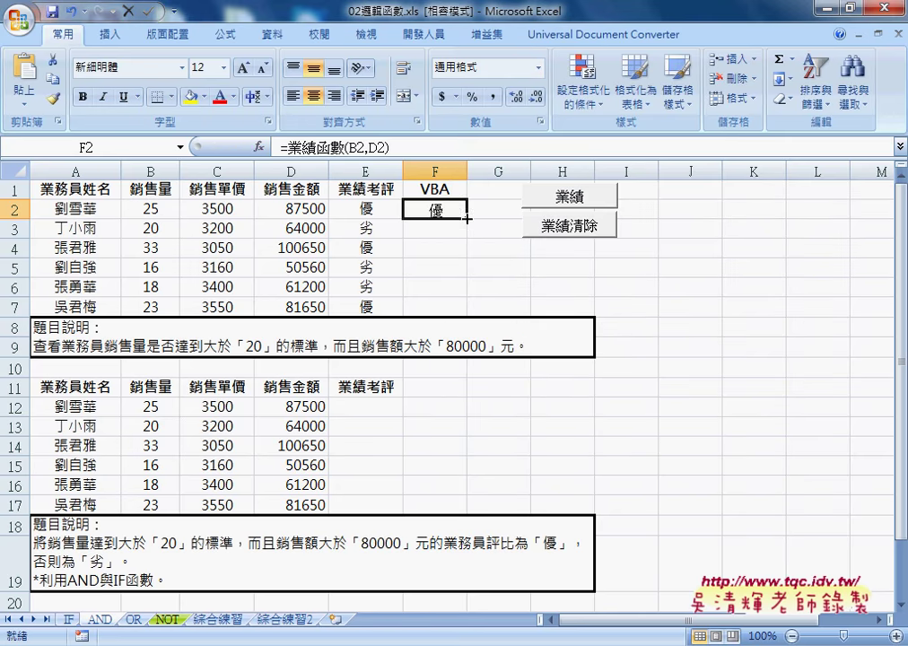
left_click_drag(466, 218, 467, 311)
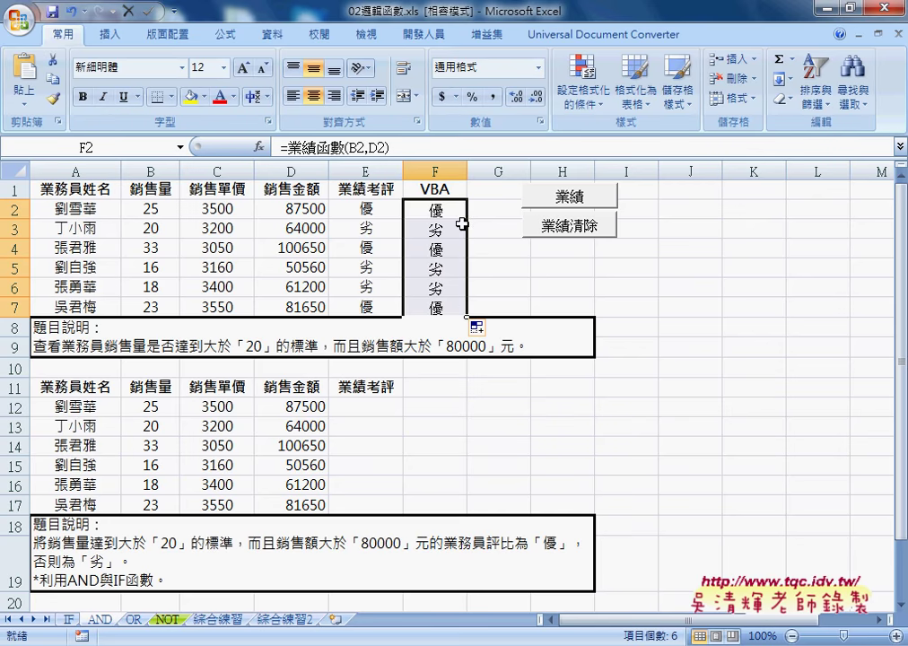
left_click(568, 229)
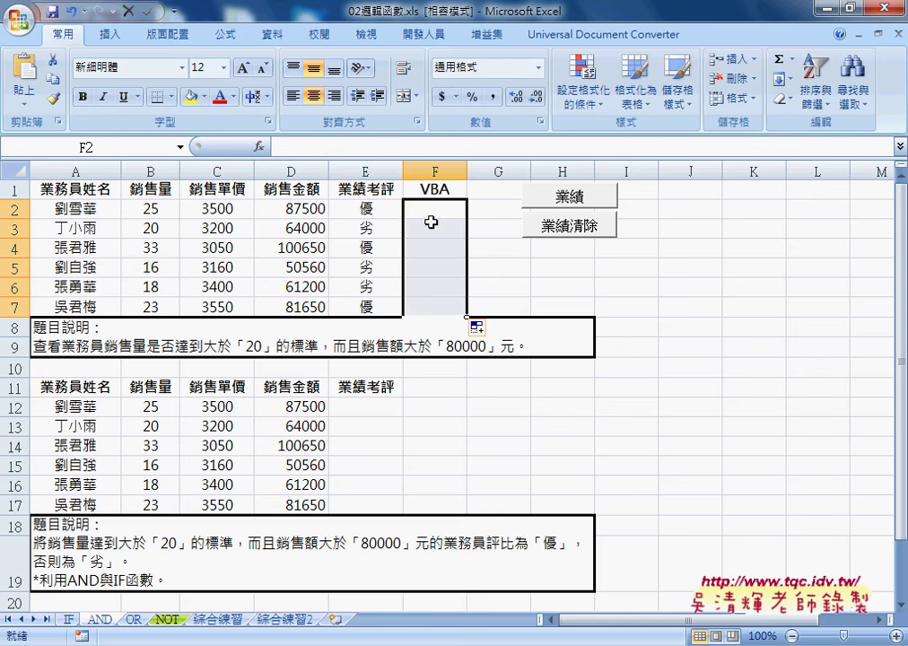
Open the 業績清除 button's assigned macro code in the VBA editor via 指定巨集 > 編輯
right_click(592, 232)
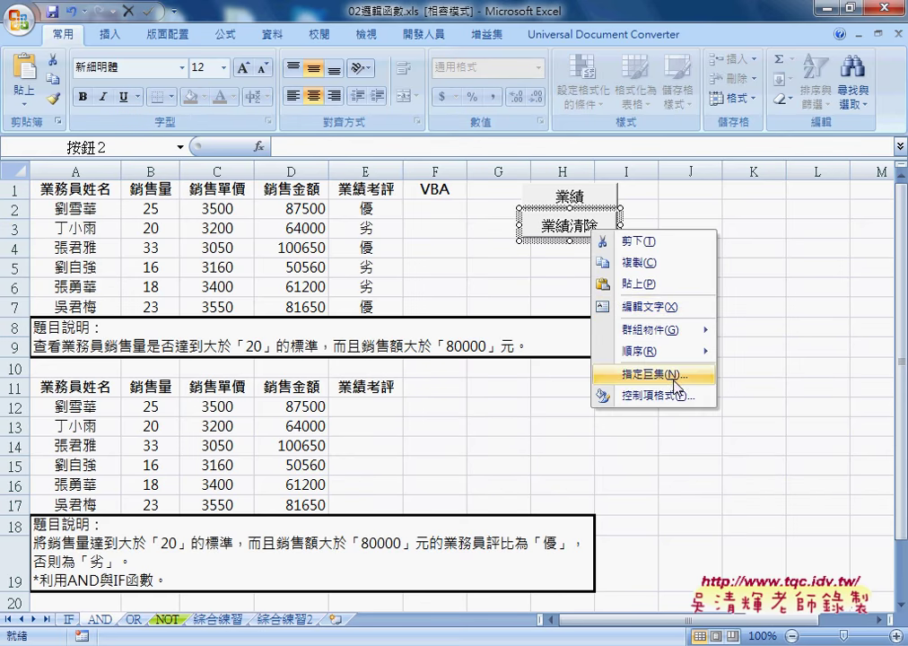
left_click(671, 431)
left_click(808, 267)
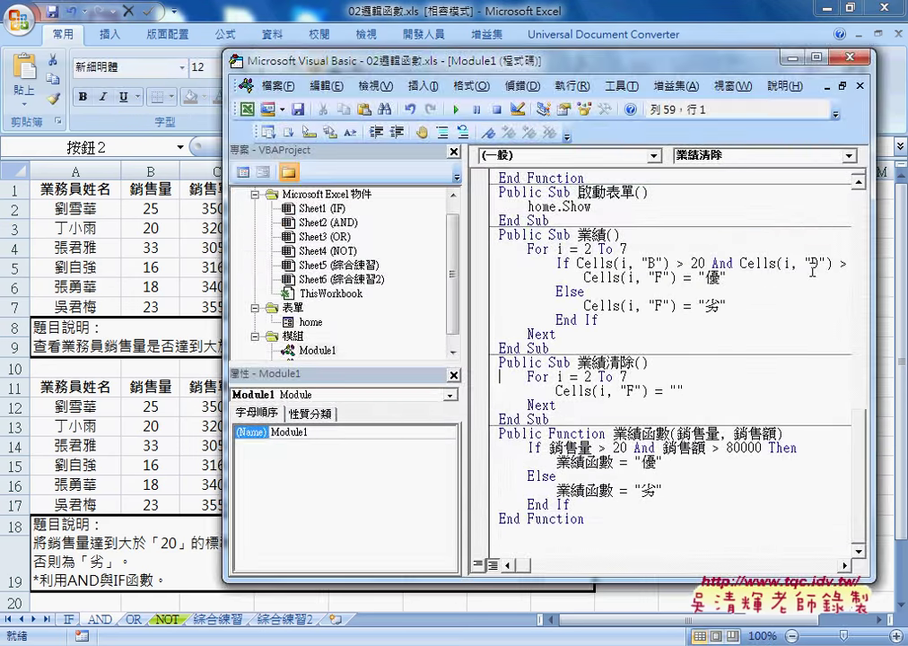
Review the 業績清除 loop to 7 clearing Cells(i, "F"), and the 業績 procedure
left_click_drag(577, 362, 635, 362)
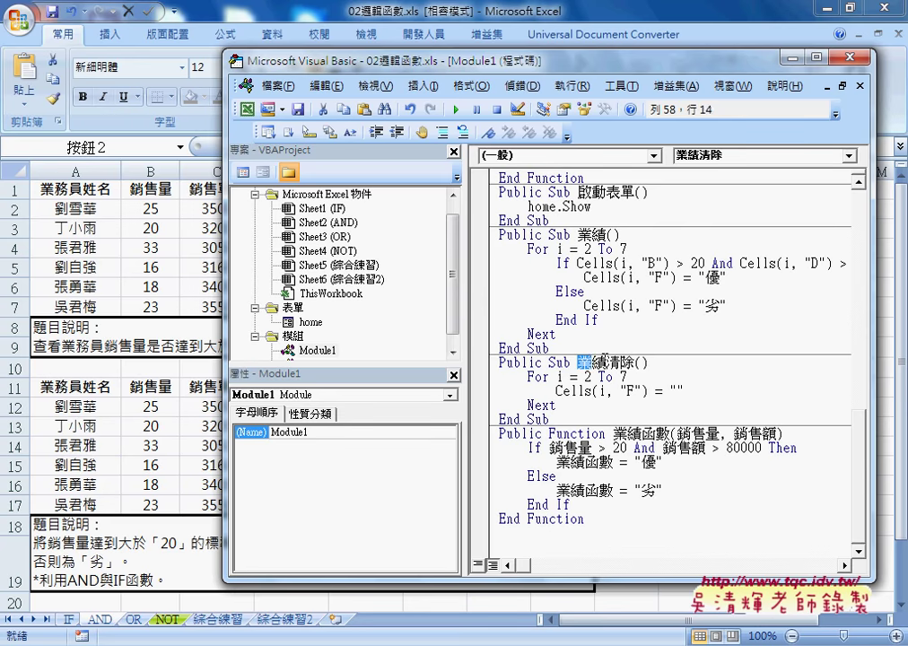
left_click(421, 86)
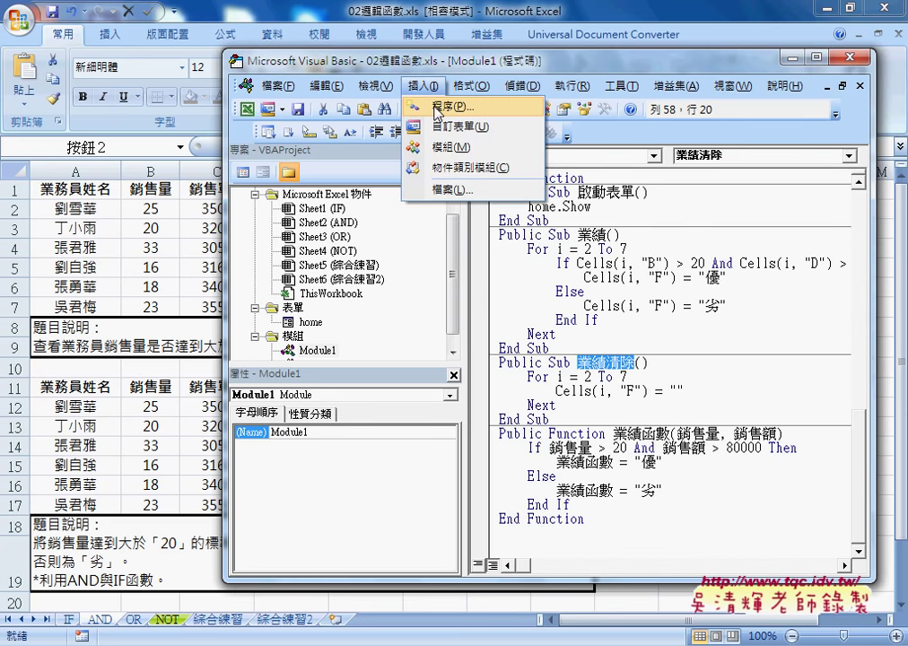
left_click(622, 377)
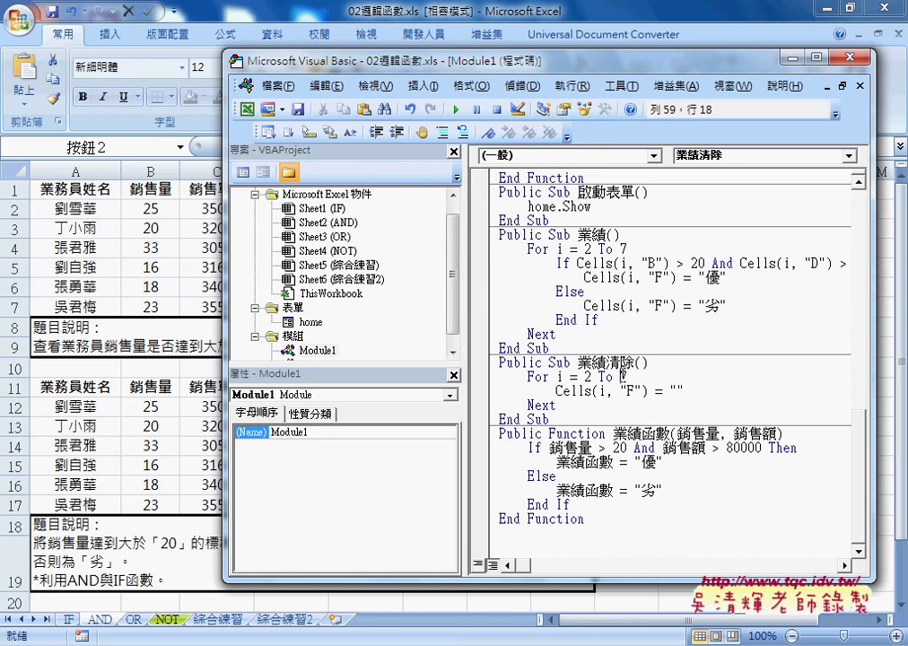
double_click(624, 377)
left_click_drag(648, 390, 556, 390)
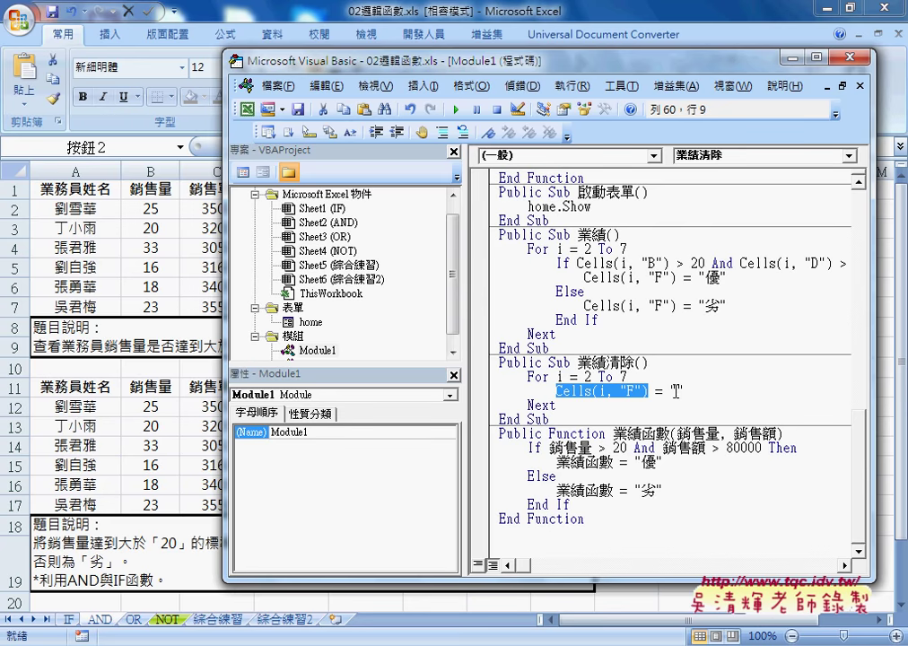
double_click(679, 390)
left_click_drag(551, 418, 500, 362)
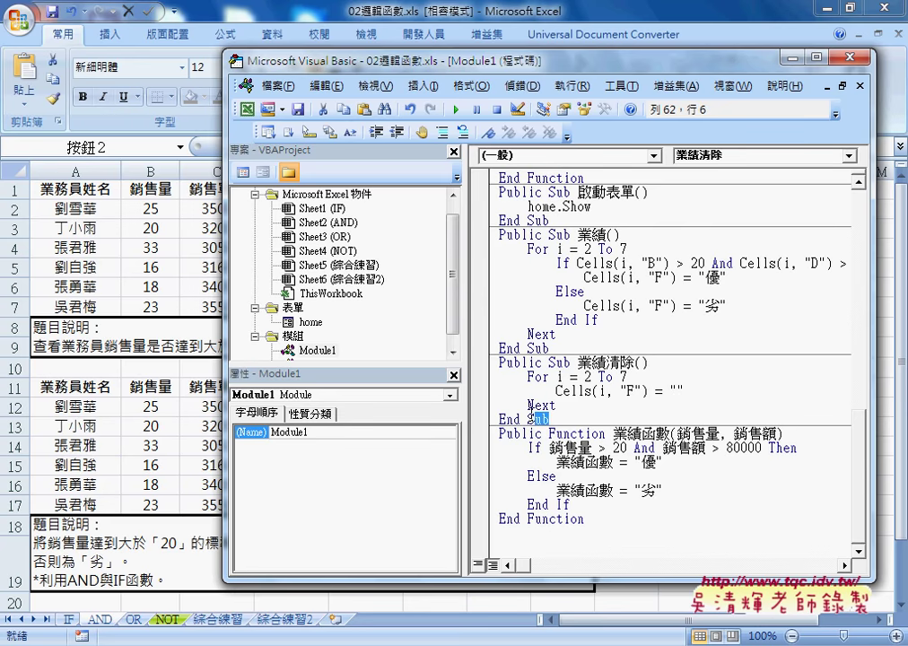
left_click_drag(551, 348, 591, 240)
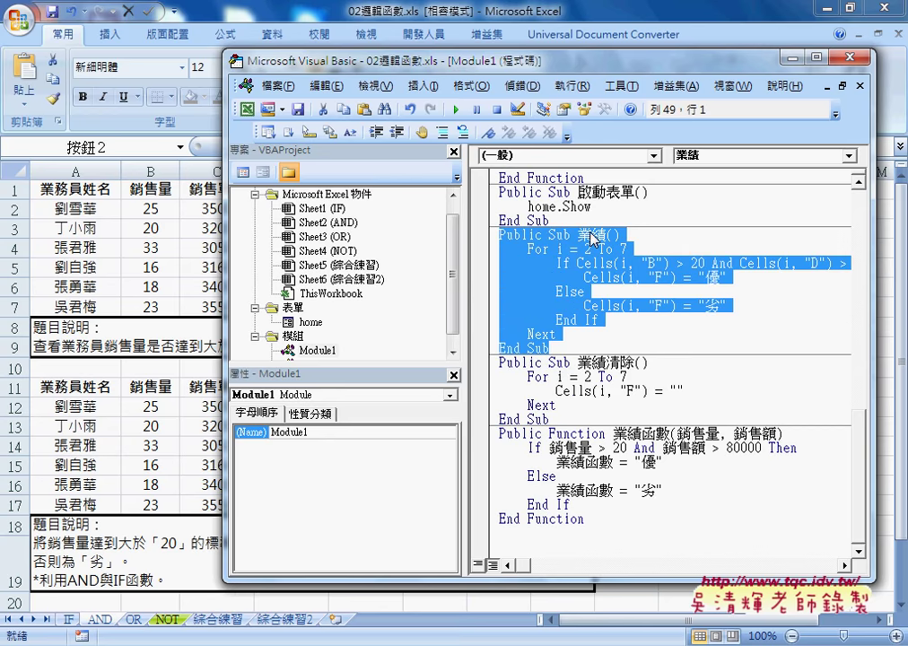
Narrow the Project pane to widen the code area and select the If keyword
left_click_drag(465, 193, 370, 214)
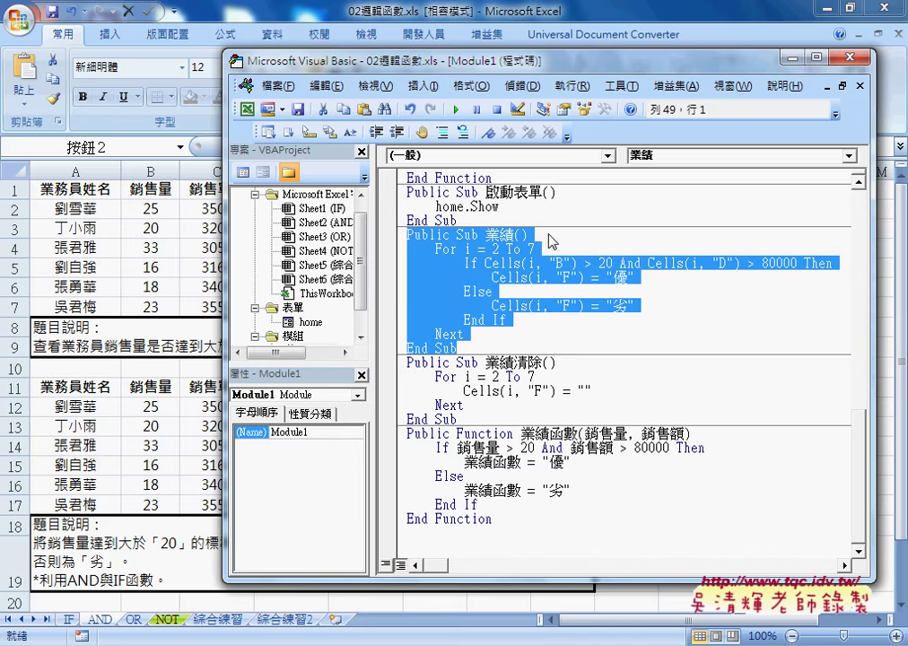
left_click(463, 263)
double_click(466, 262)
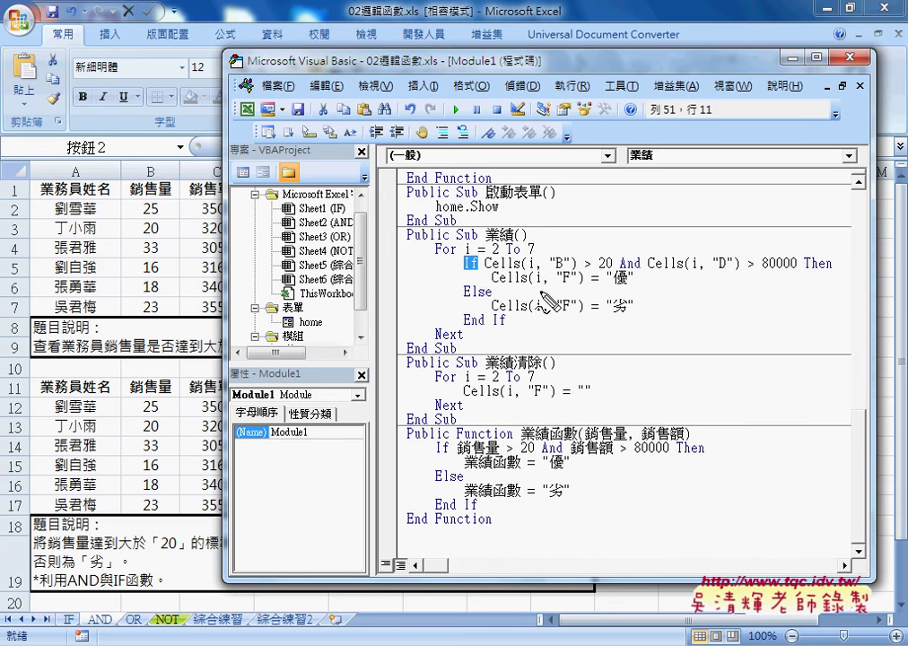
Mark If, Then, Else, And and the For loop's 2 To in red, then erase the marks
left_click_drag(478, 253, 475, 277)
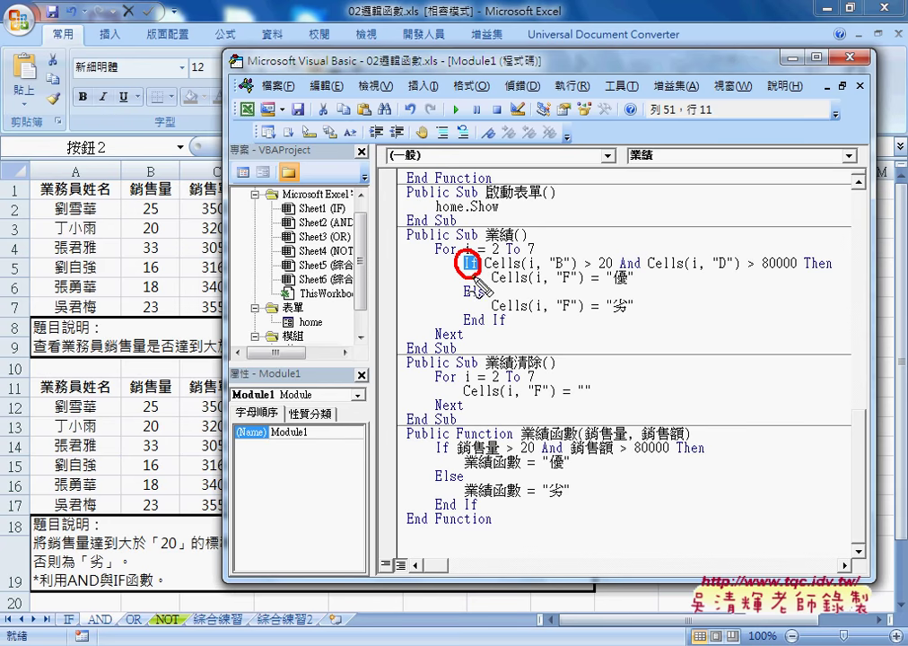
left_click_drag(825, 269, 818, 272)
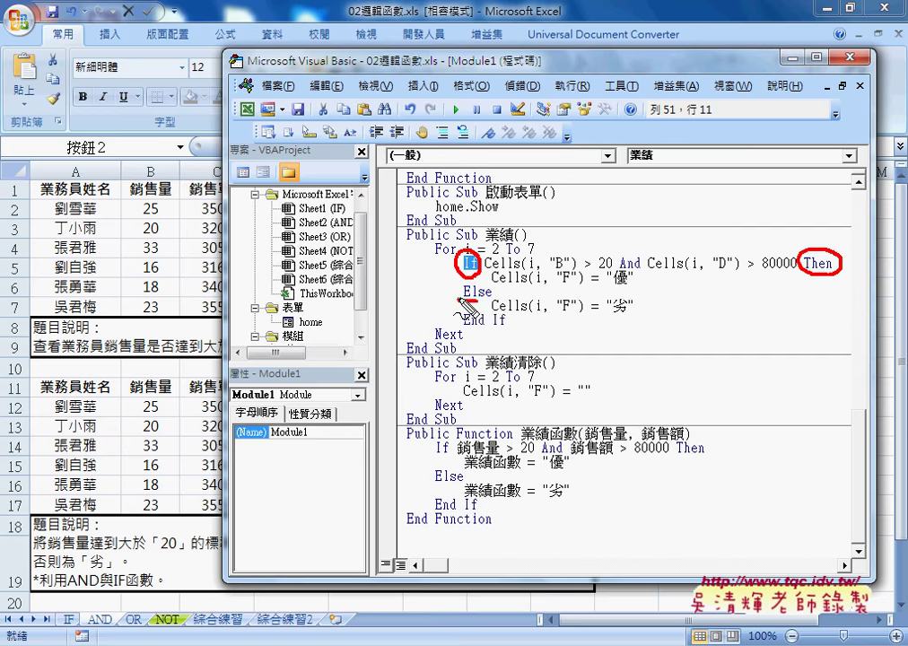
mouse_move(493, 287)
left_mouse_down()
mouse_move(484, 286)
mouse_move(510, 316)
left_mouse_up()
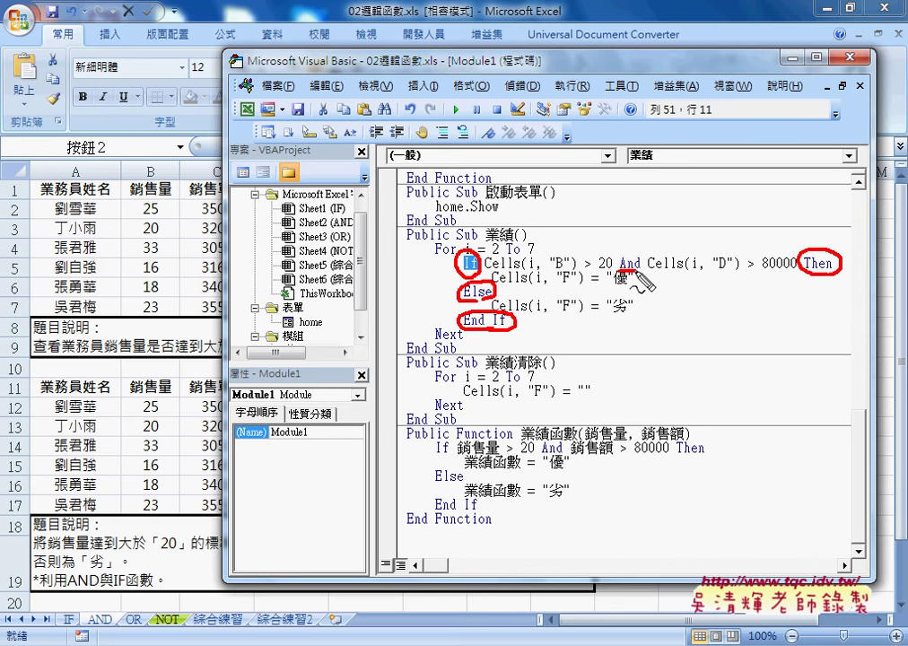
left_click_drag(619, 270, 640, 276)
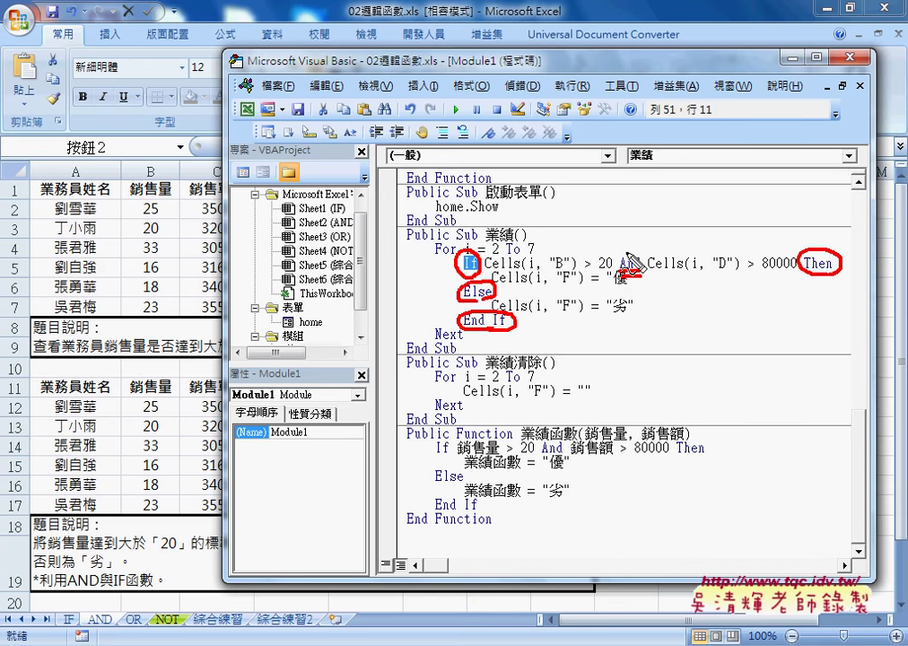
left_click_drag(610, 224, 639, 248)
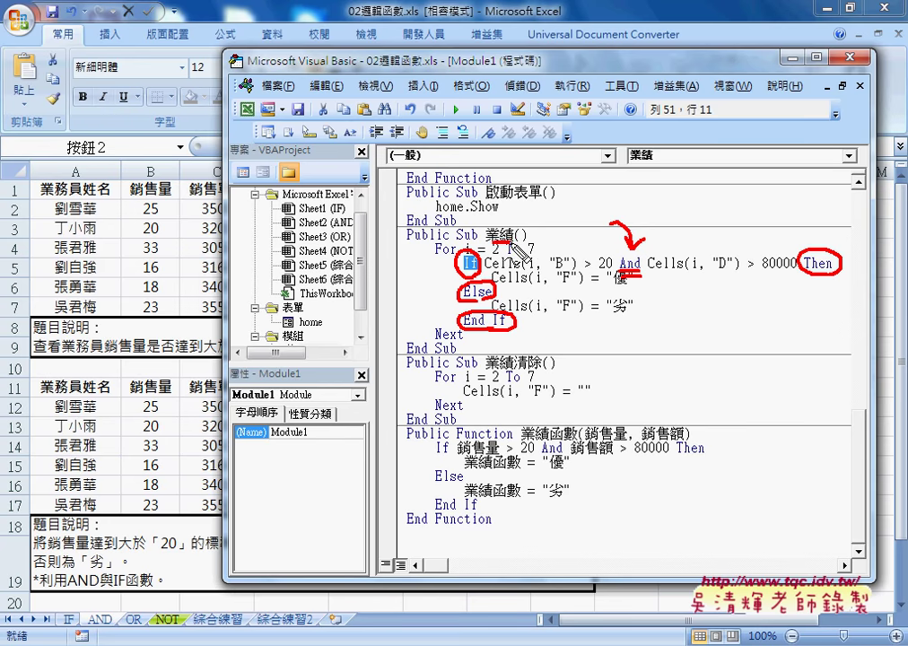
left_click_drag(492, 240, 516, 240)
key("Escape")
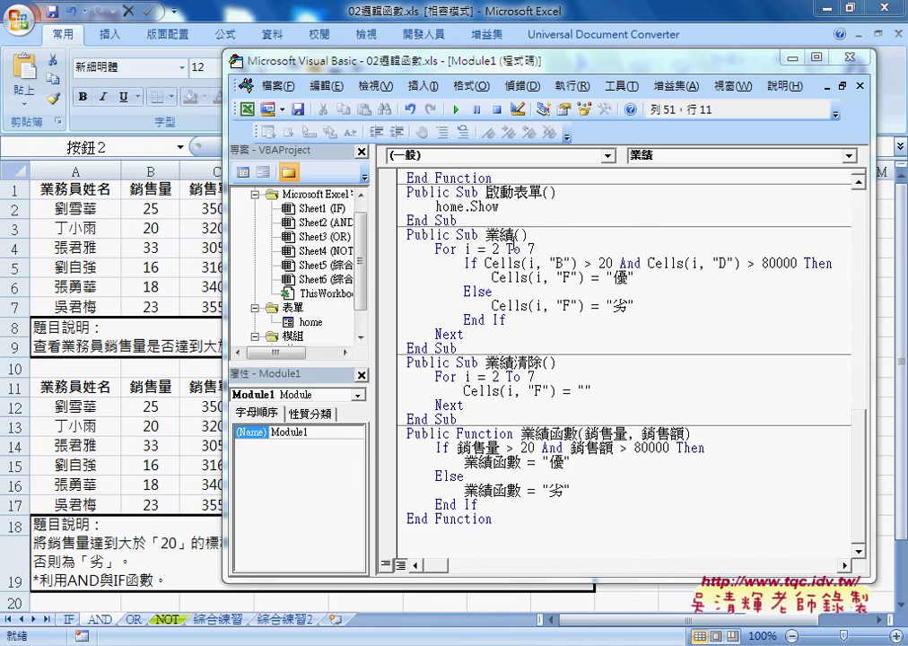
Run the 業績 macro to fill F2:F7 with grades, then clear them with 業績清除
left_click(190, 266)
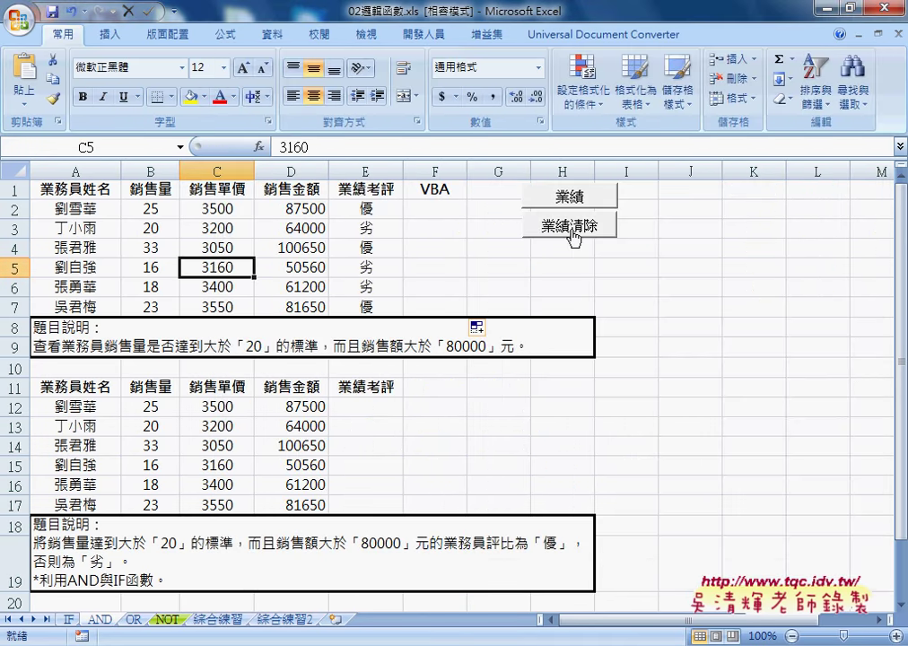
left_click(574, 201)
left_click_drag(436, 209, 435, 307)
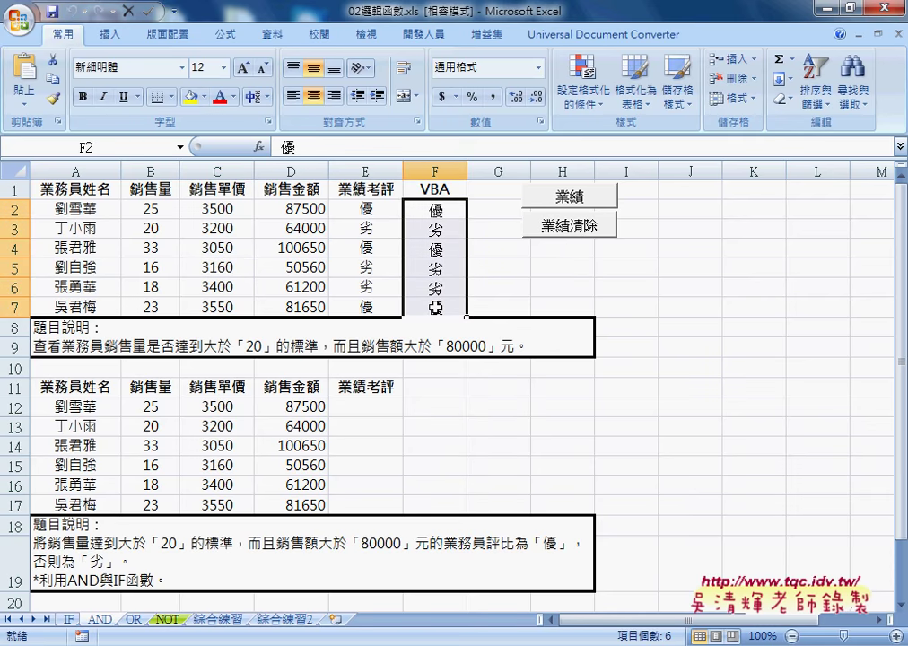
left_click(565, 227)
Compare E2's IF(AND) formula, then check which macro the 業績 button runs via 指定巨集
left_click(368, 207)
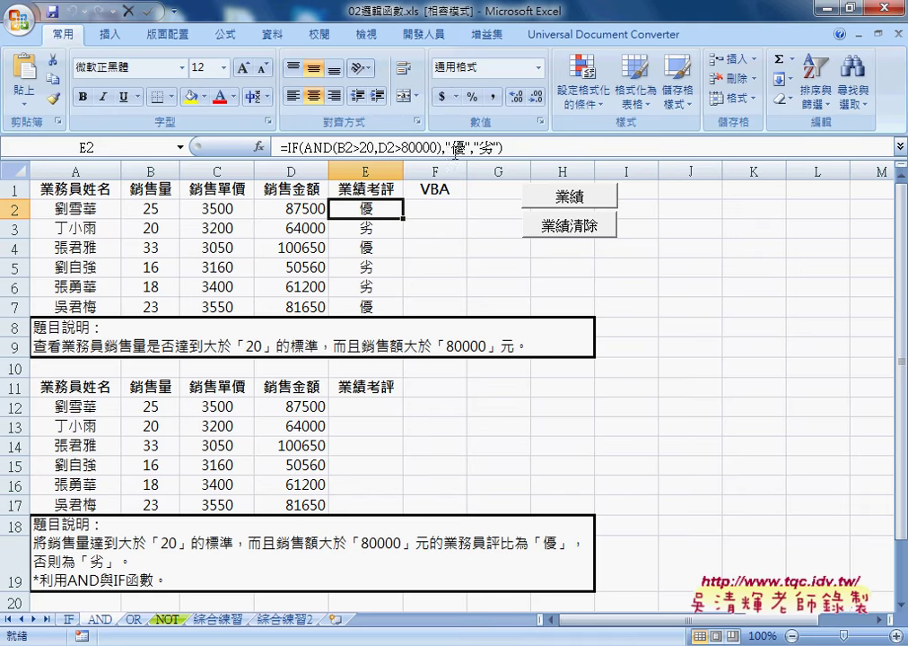
left_click(441, 208)
right_click(568, 201)
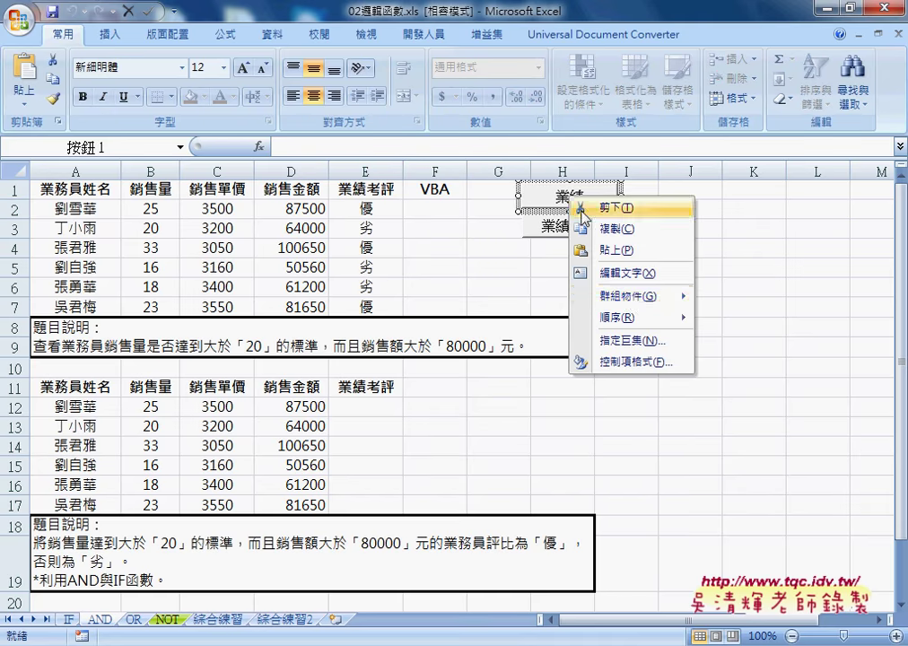
left_click(632, 341)
Open the 業績 macro code and place the editor window beside the worksheet
left_click(777, 229)
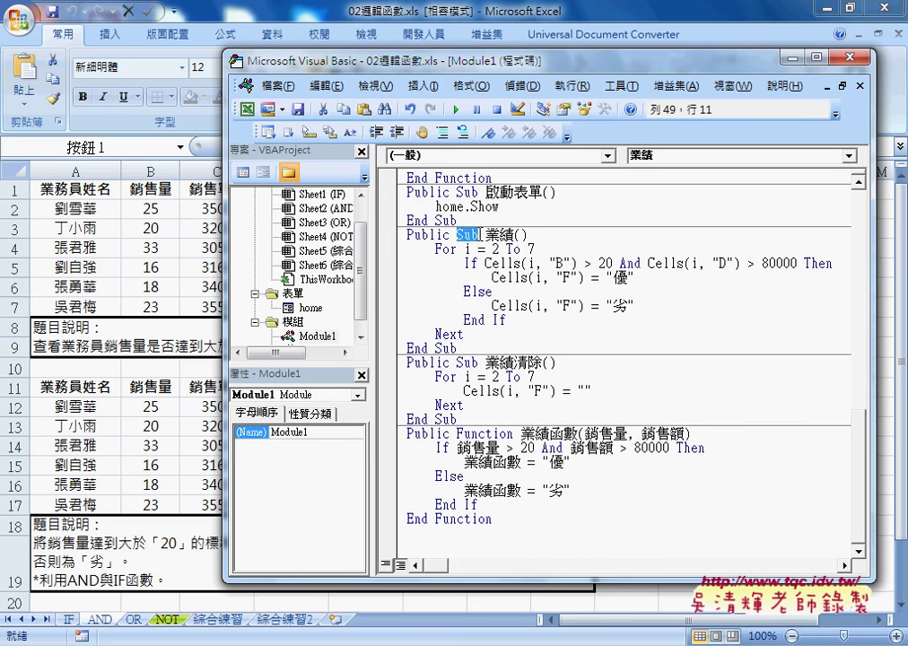
mouse_move(485, 234)
left_mouse_down()
mouse_move(513, 235)
mouse_move(535, 248)
left_mouse_up()
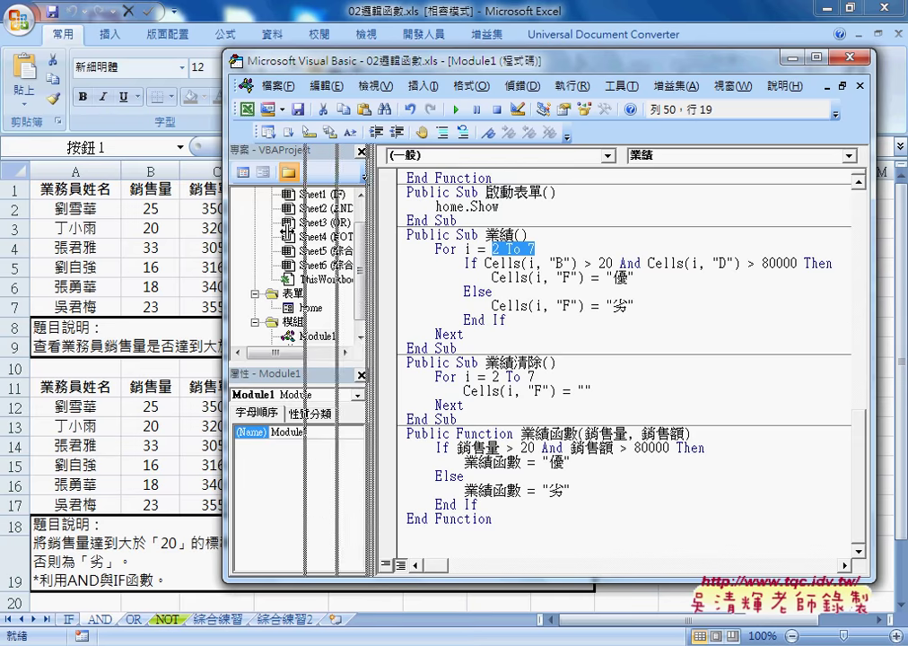
left_click_drag(369, 235, 289, 235)
left_click_drag(365, 60, 728, 70)
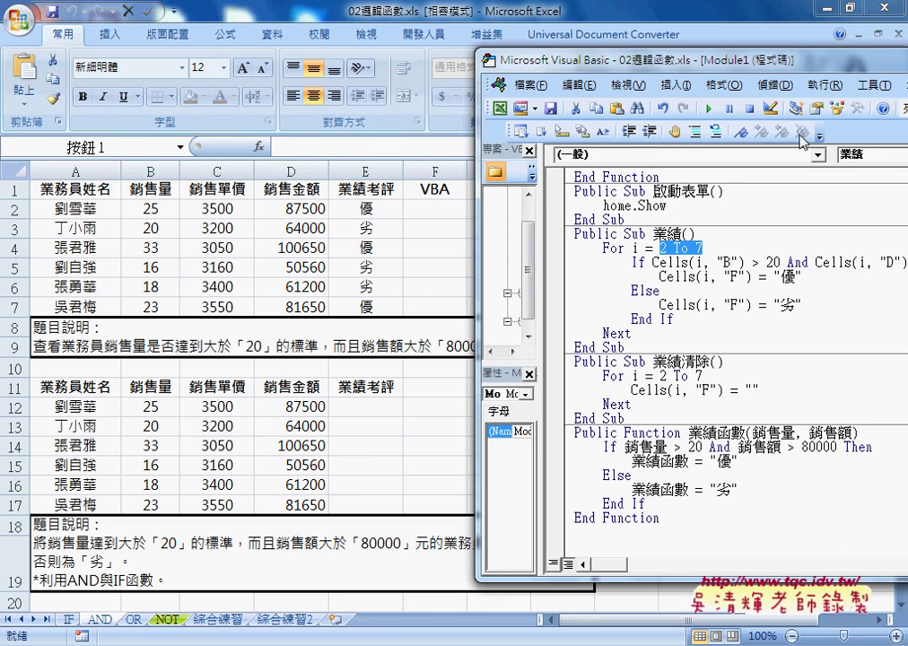
left_click_drag(768, 70, 675, 69)
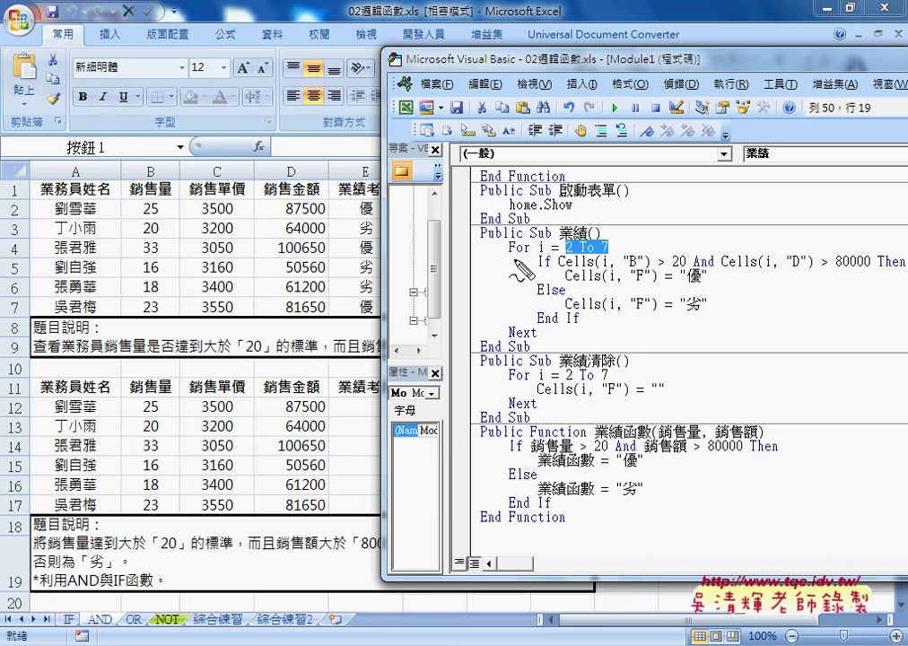
Mark the For/Next loop over rows 2 to 7, the If/Then/Else/End If, and column F results
left_click_drag(520, 238, 528, 254)
left_click_drag(531, 326, 513, 325)
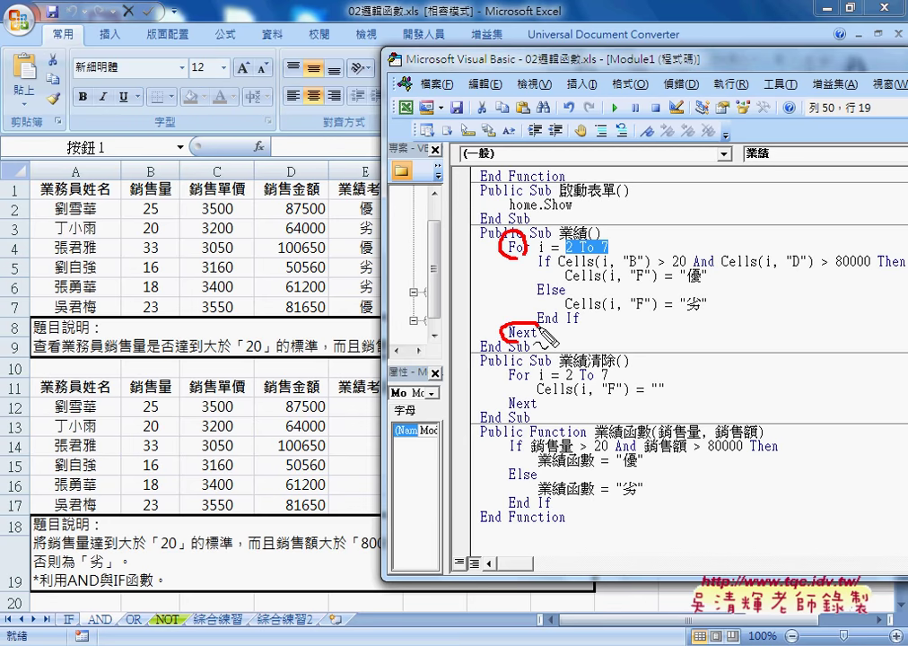
left_click_drag(22, 205, 17, 206)
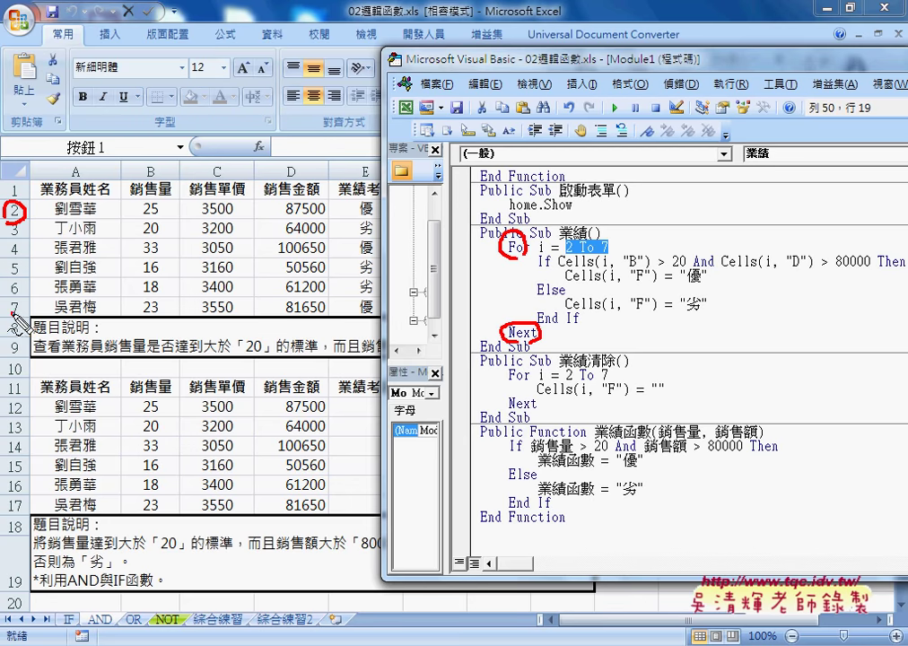
left_click_drag(20, 298, 16, 296)
left_click_drag(556, 254, 552, 281)
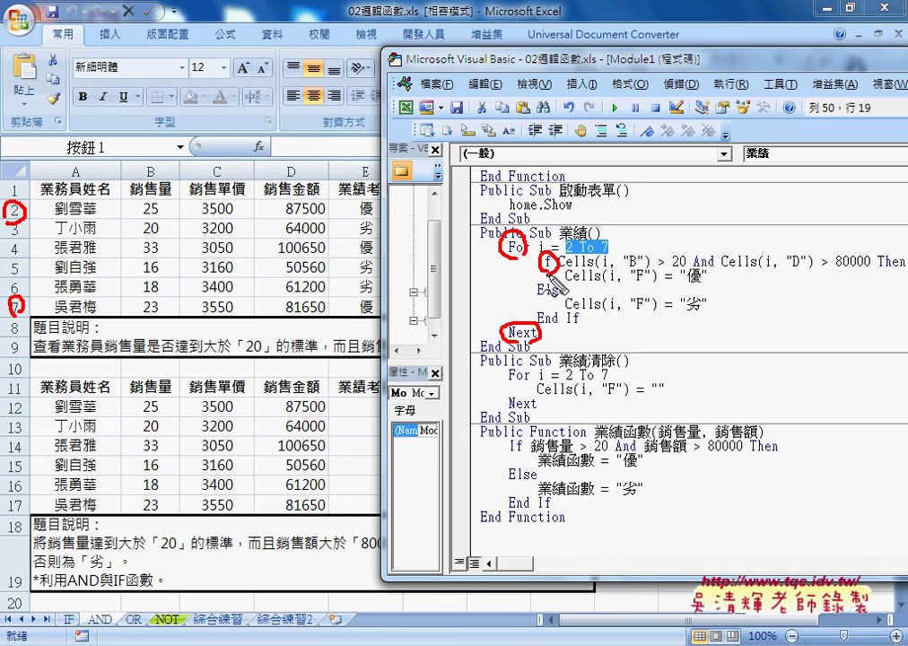
left_click_drag(895, 256, 882, 269)
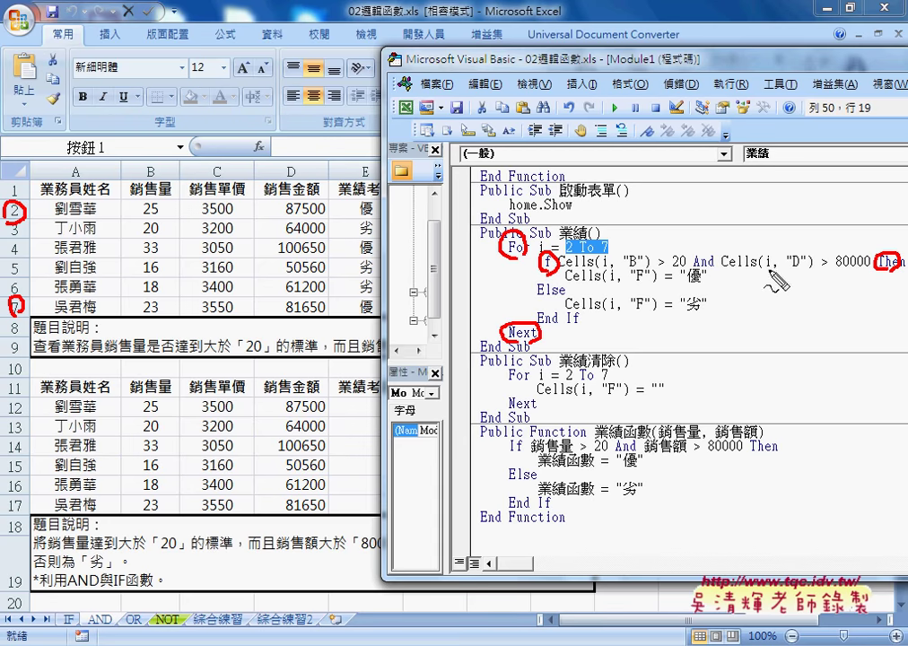
left_click_drag(561, 285, 536, 285)
mouse_move(541, 325)
left_mouse_down()
mouse_move(581, 321)
mouse_move(632, 287)
left_mouse_up()
left_click_drag(565, 313, 646, 312)
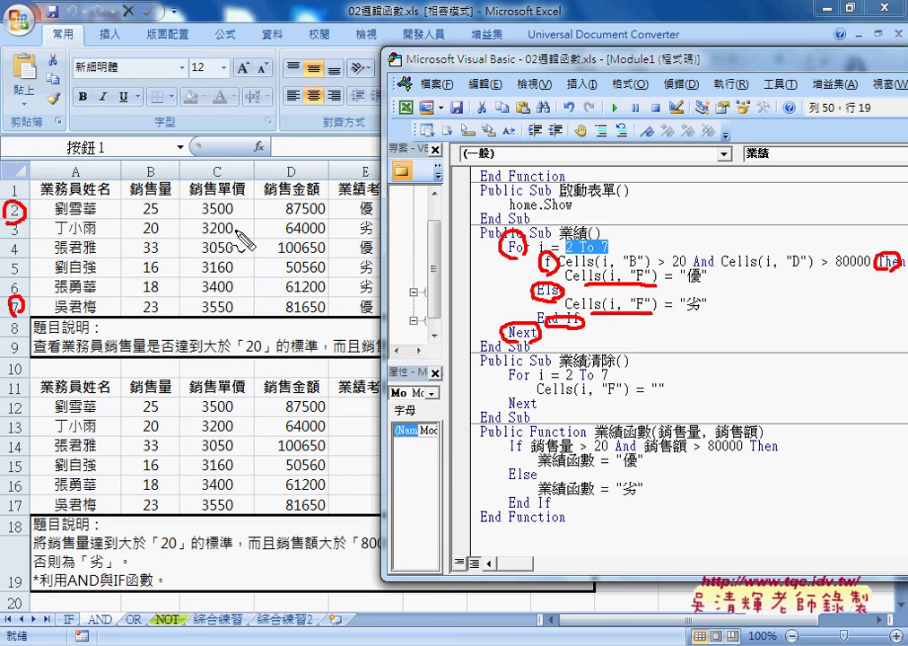
Mark B2's 25 and D2's 87500 with an arrow to the code, then erase annotations
left_click_drag(158, 201, 149, 220)
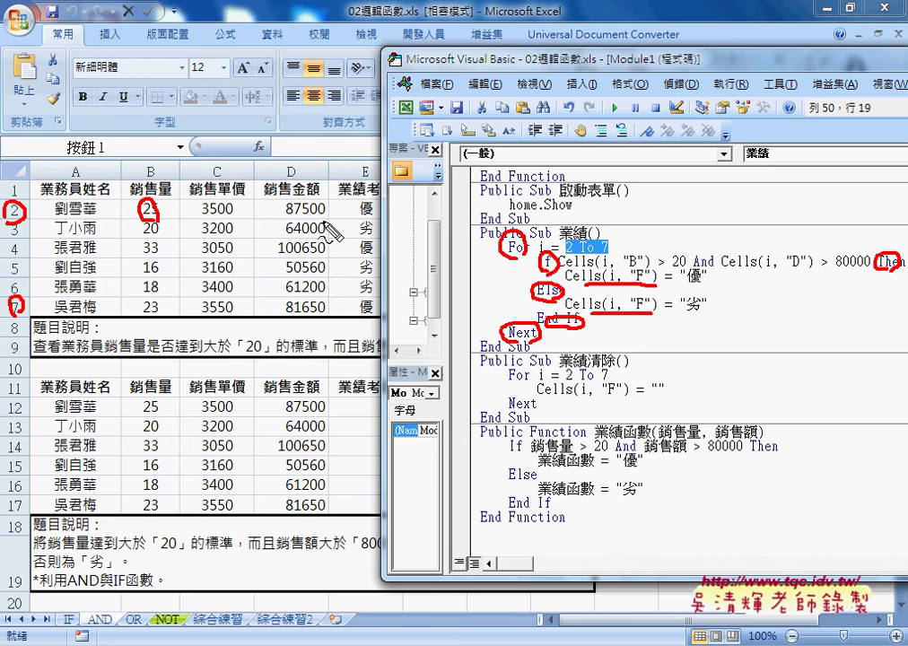
left_click_drag(275, 205, 325, 210)
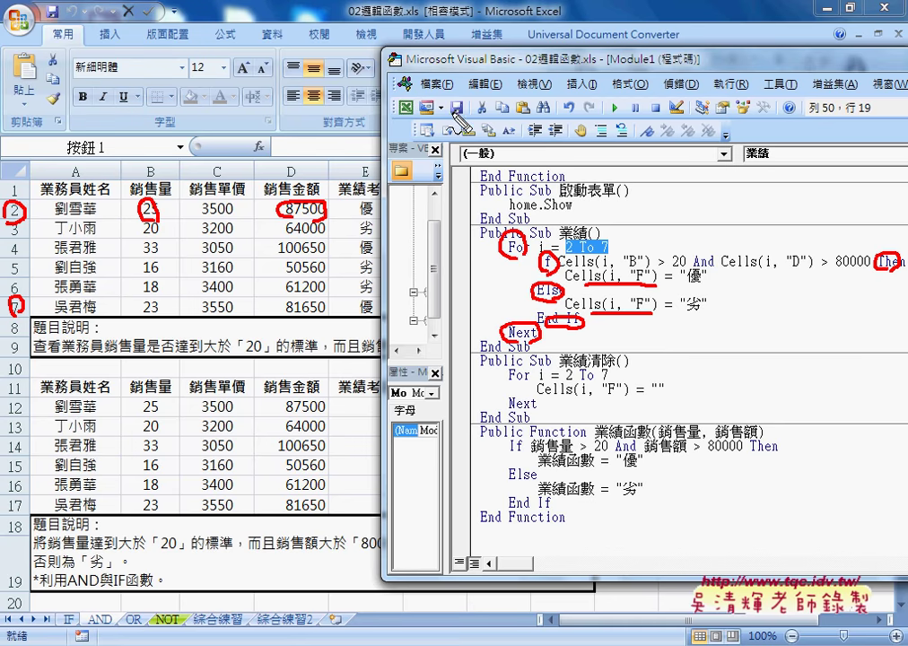
left_click_drag(327, 32, 389, 64)
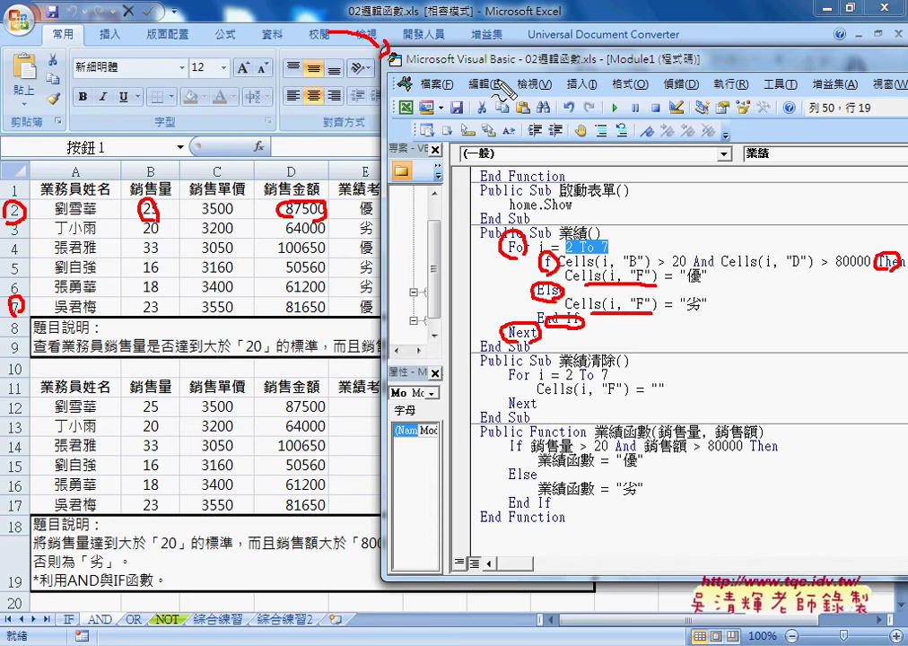
key("Escape")
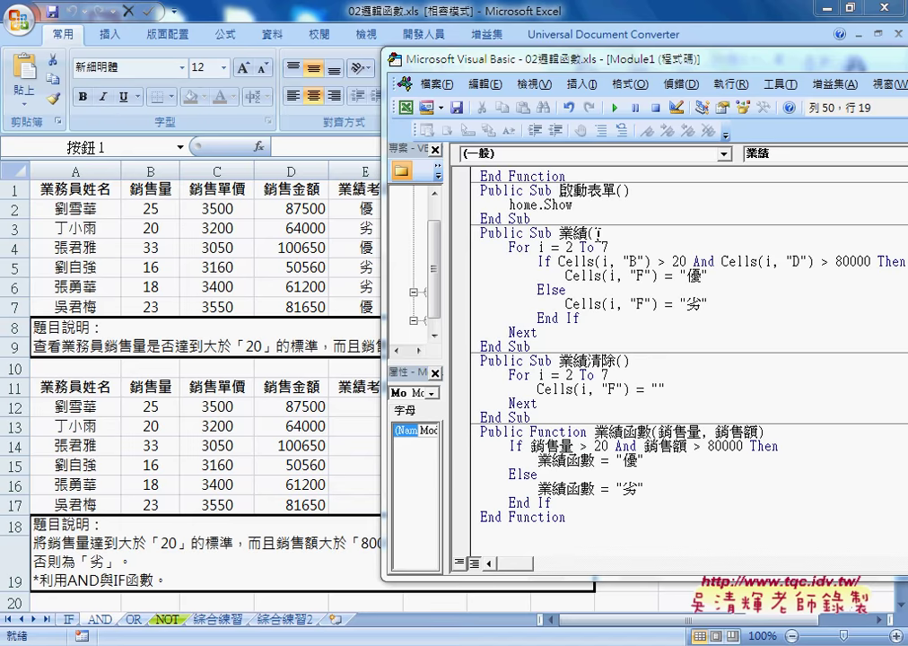
Select the And operator in the condition and move the code window further right
key("Up")
left_click_drag(562, 68, 593, 62)
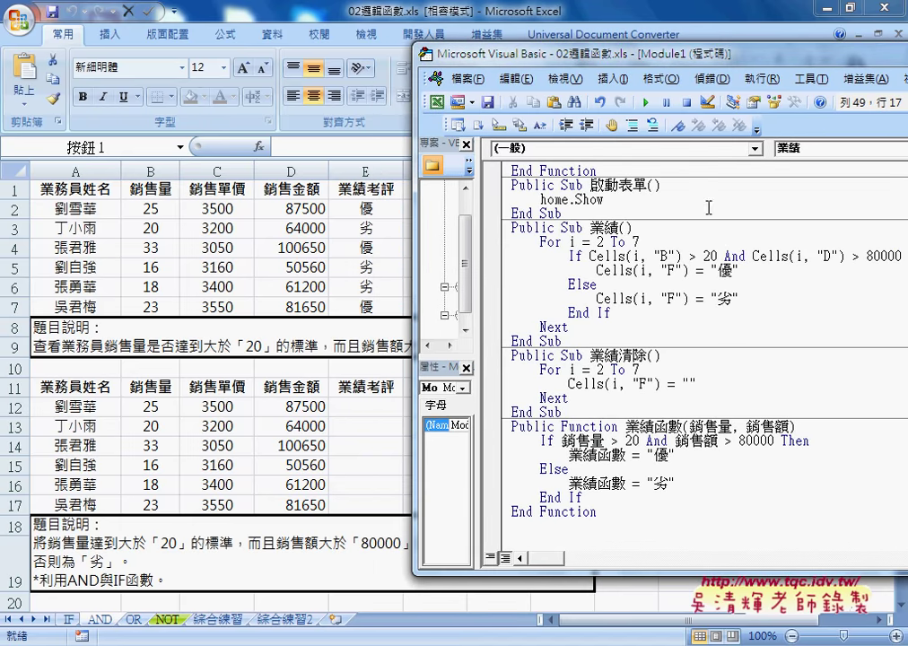
left_click_drag(723, 256, 745, 255)
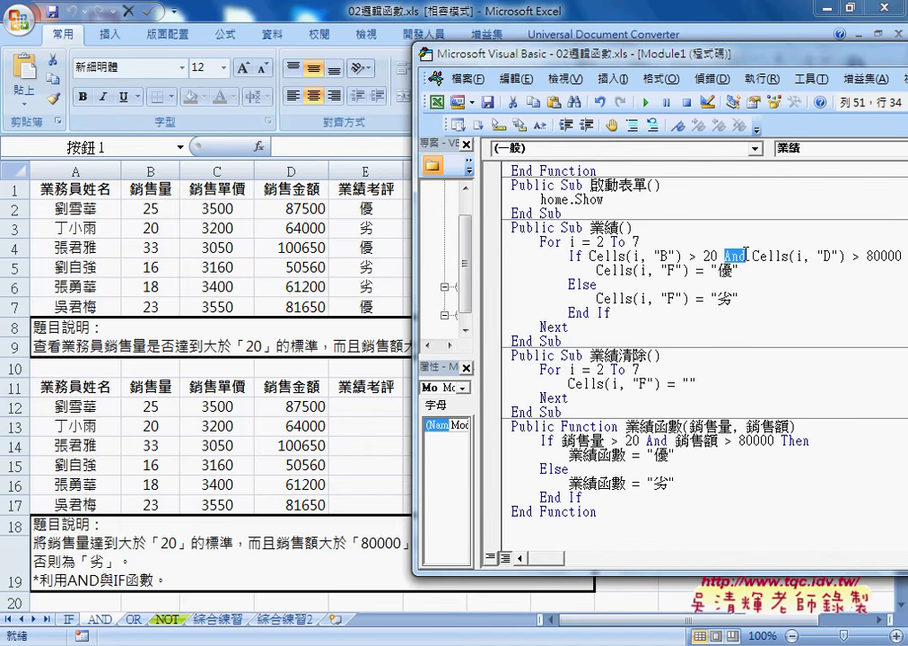
left_click_drag(585, 61, 664, 63)
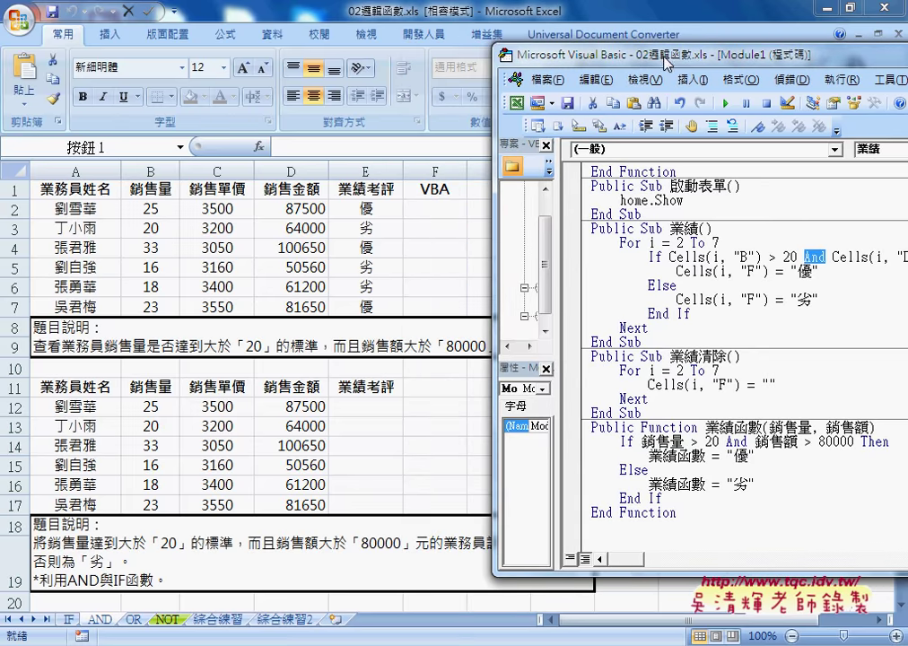
Select F2 and pick the user-defined 業績函數 in Insert Function
left_click(463, 204)
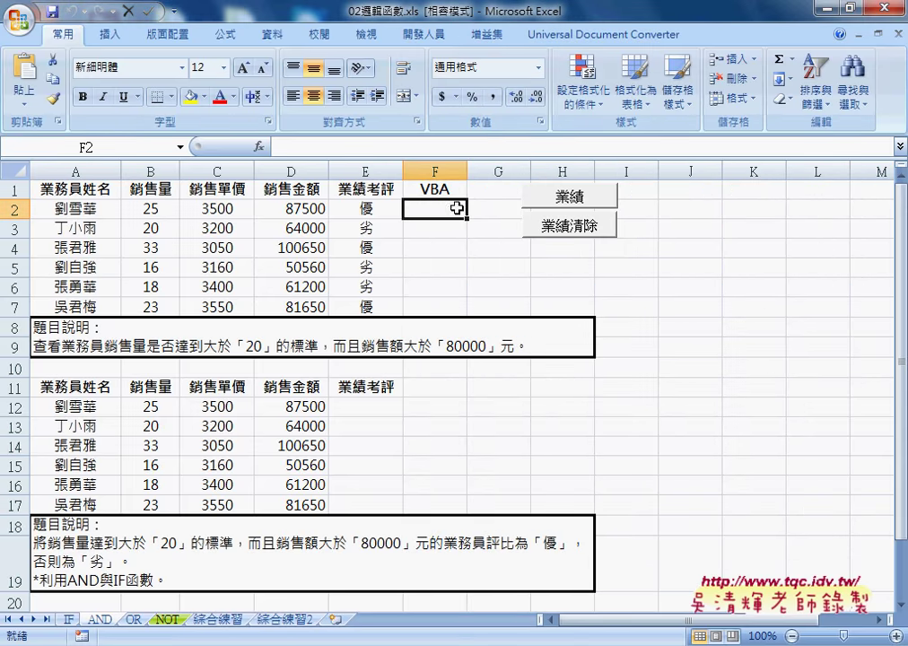
left_click(259, 146)
left_click(527, 281)
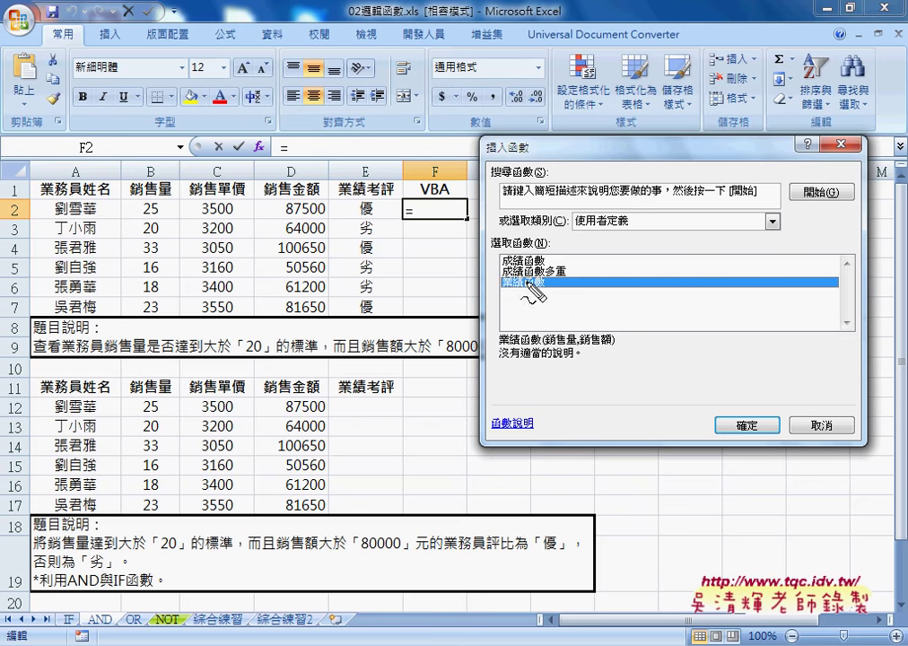
Annotate how B2's 25 and D2's 87500 feed 業績函數 into cell F2
left_click_drag(537, 278, 549, 281)
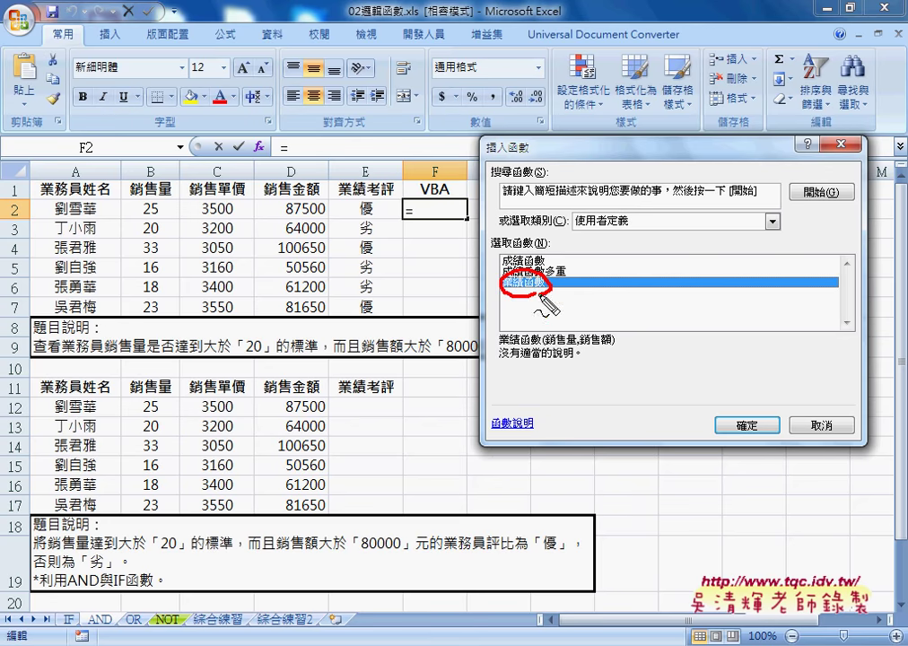
left_click_drag(158, 197, 148, 222)
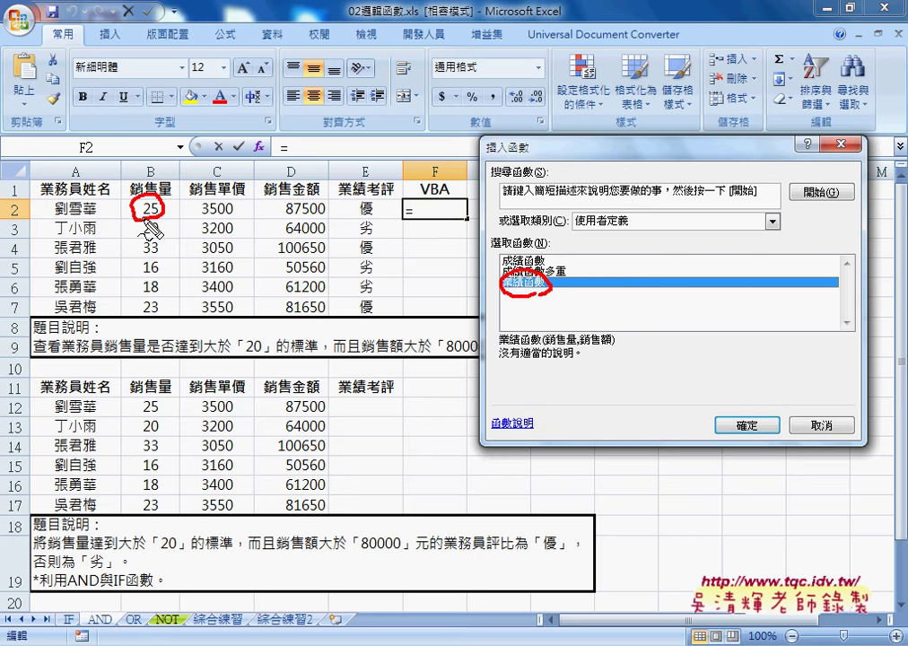
left_click_drag(318, 198, 314, 227)
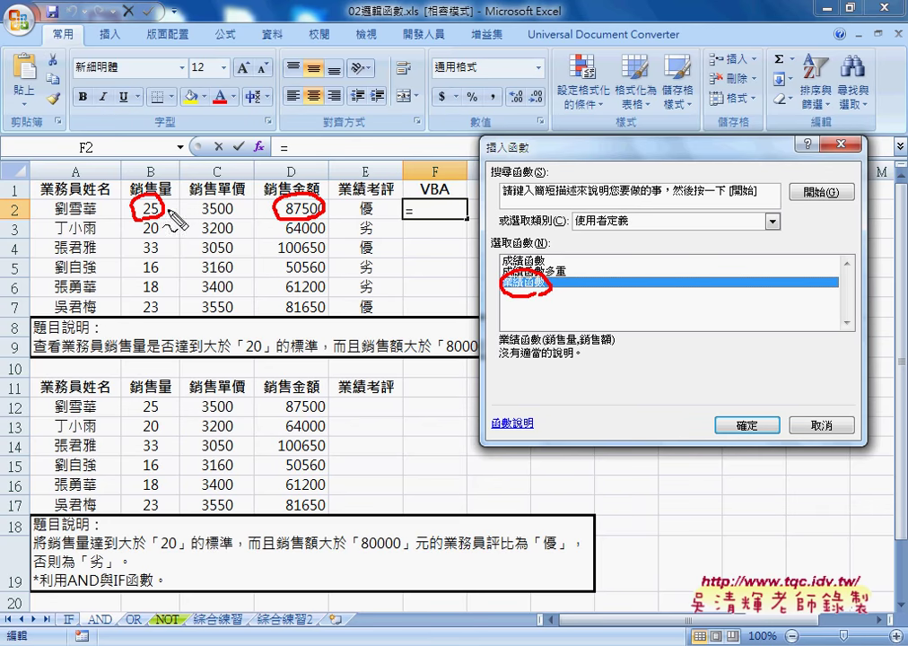
left_click_drag(120, 194, 127, 185)
left_click_drag(259, 190, 268, 201)
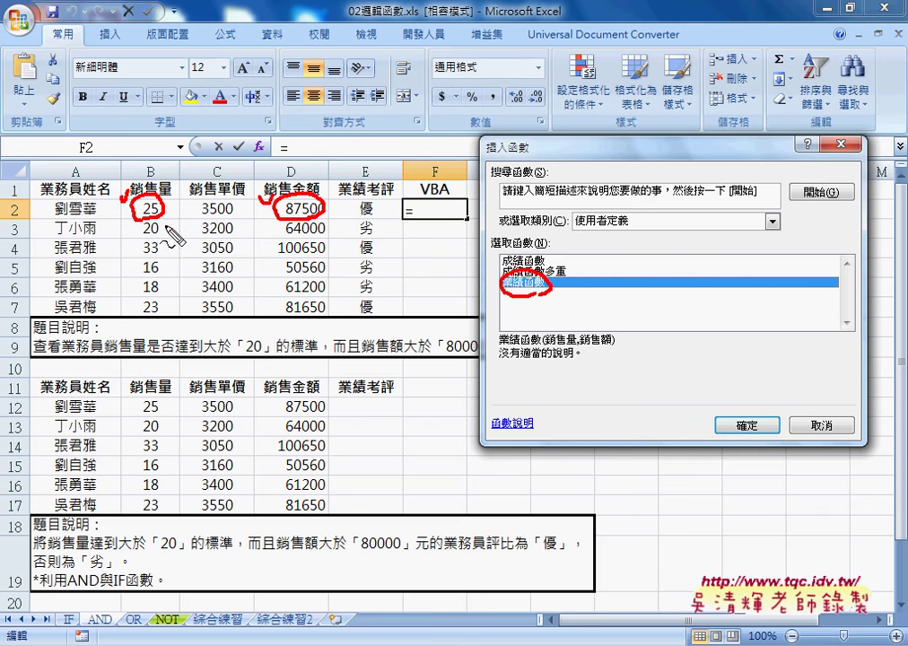
left_click_drag(162, 225, 441, 291)
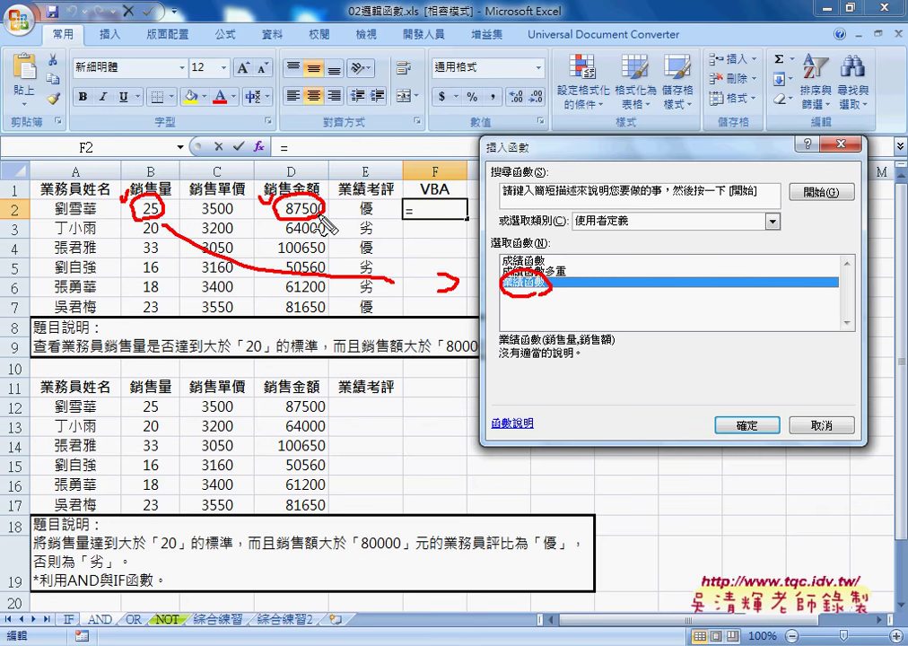
left_click_drag(324, 219, 476, 274)
left_click_drag(395, 281, 472, 278)
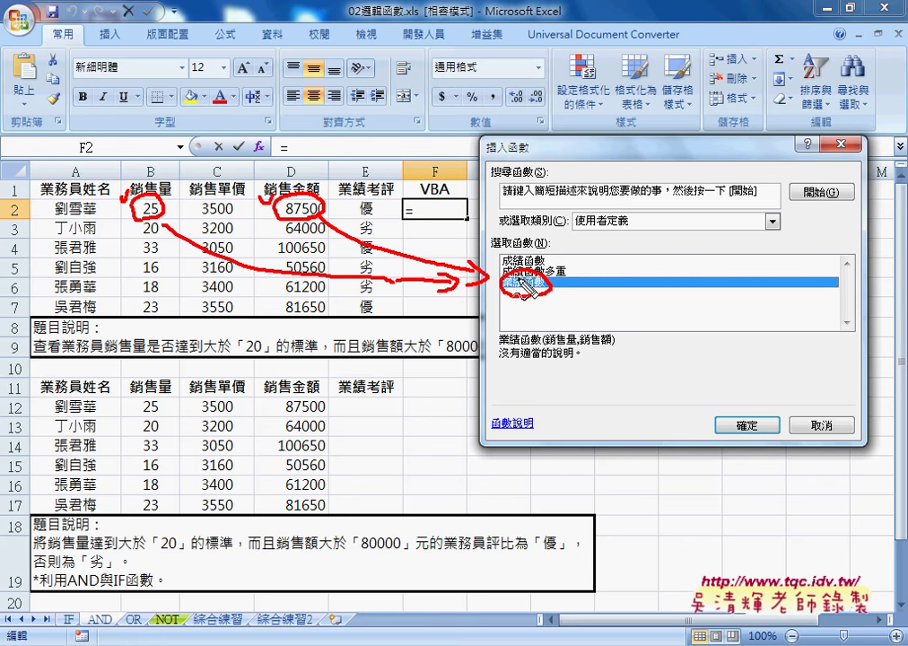
left_click_drag(496, 221, 464, 218)
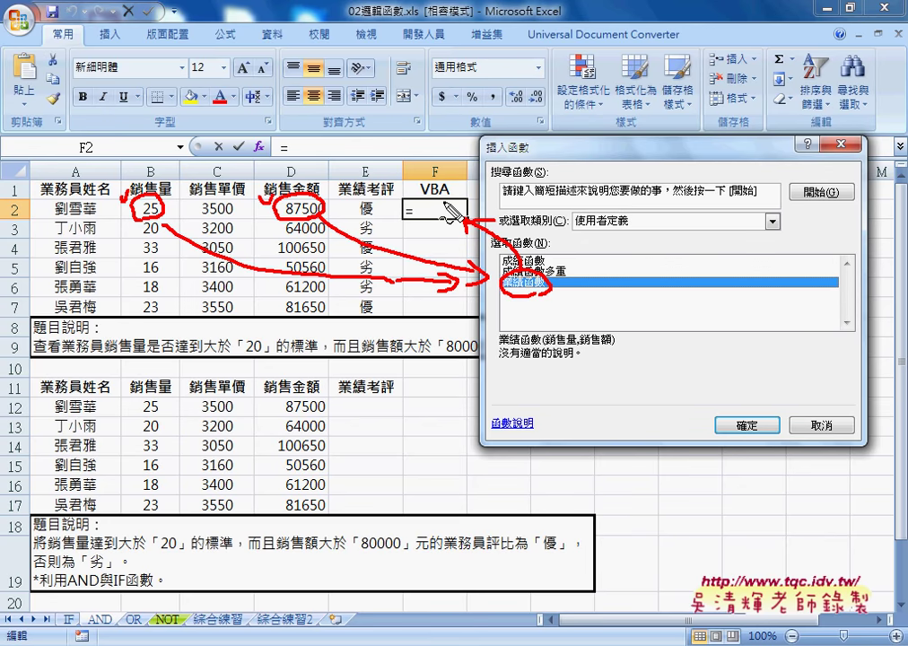
Insert 業績函數 with 銷售量 B2 and 銷售額 D2 in F2, then fill down to F7
key("Escape")
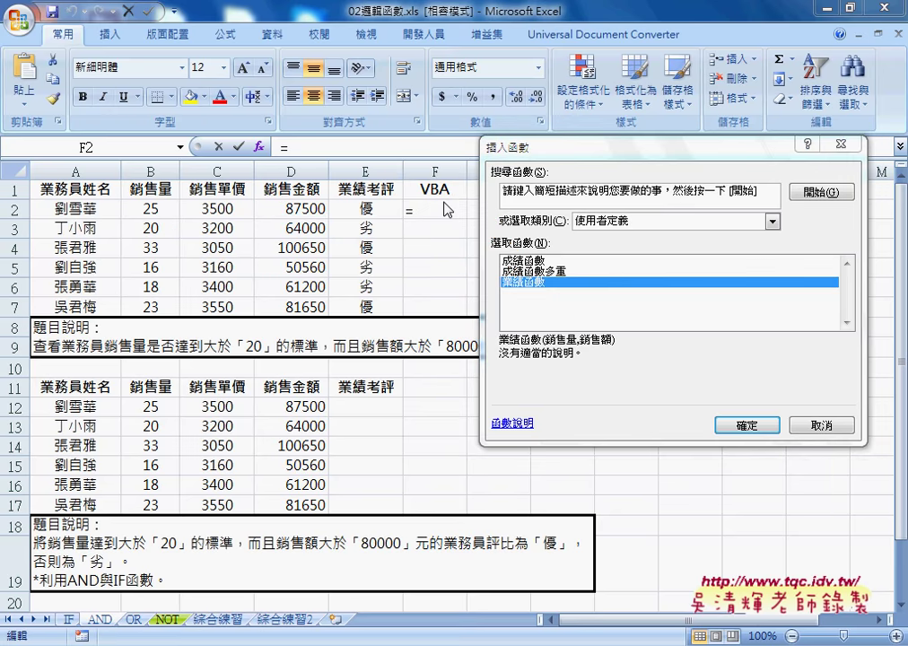
left_click(747, 425)
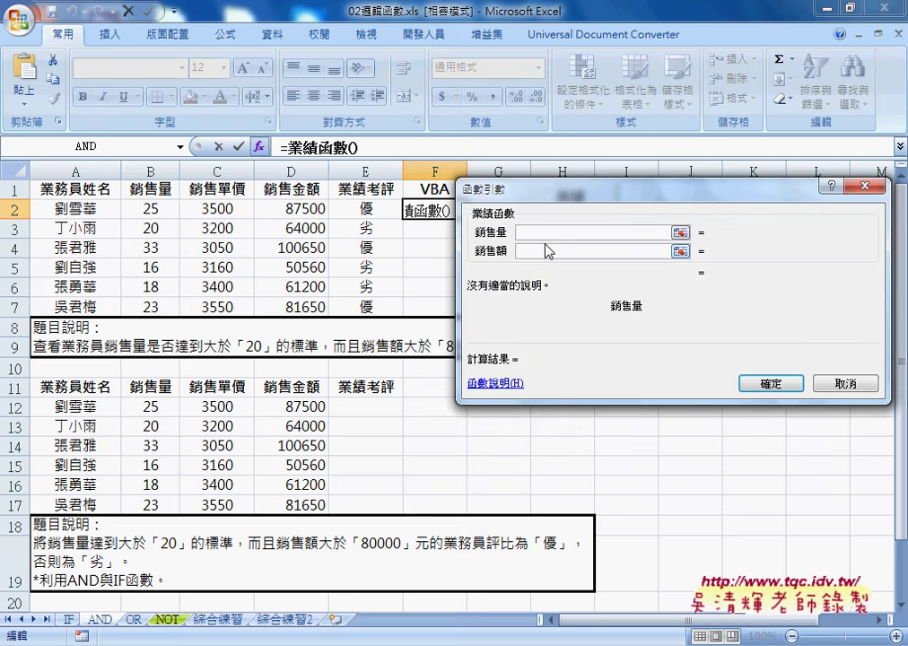
left_click(150, 208)
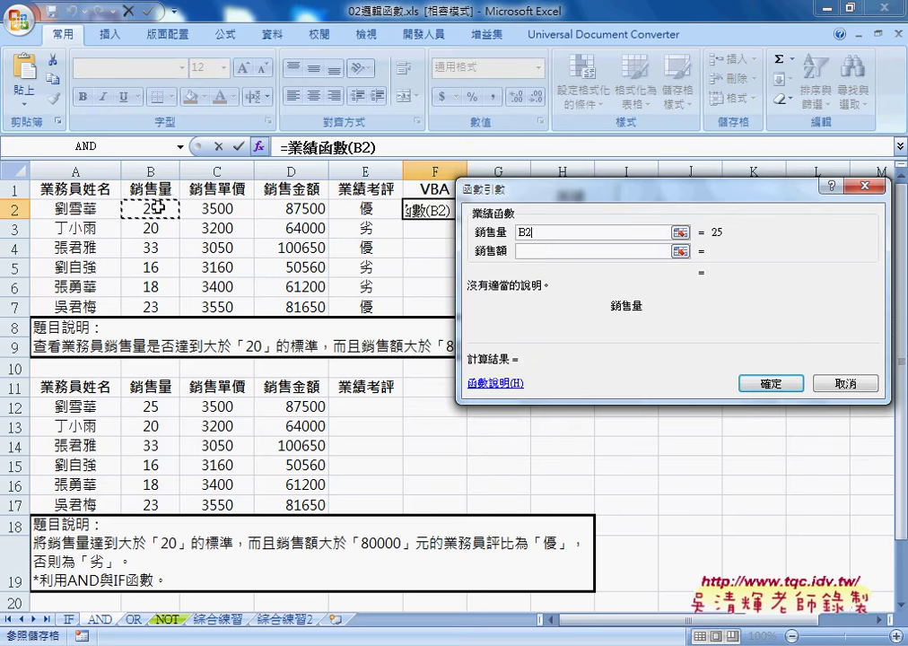
left_click(530, 252)
left_click(296, 208)
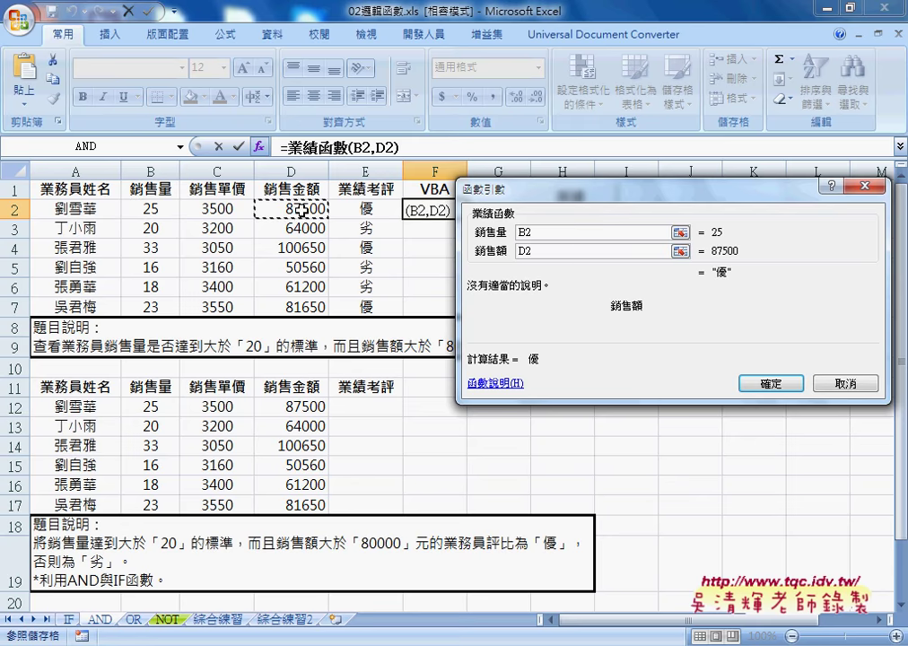
left_click(768, 386)
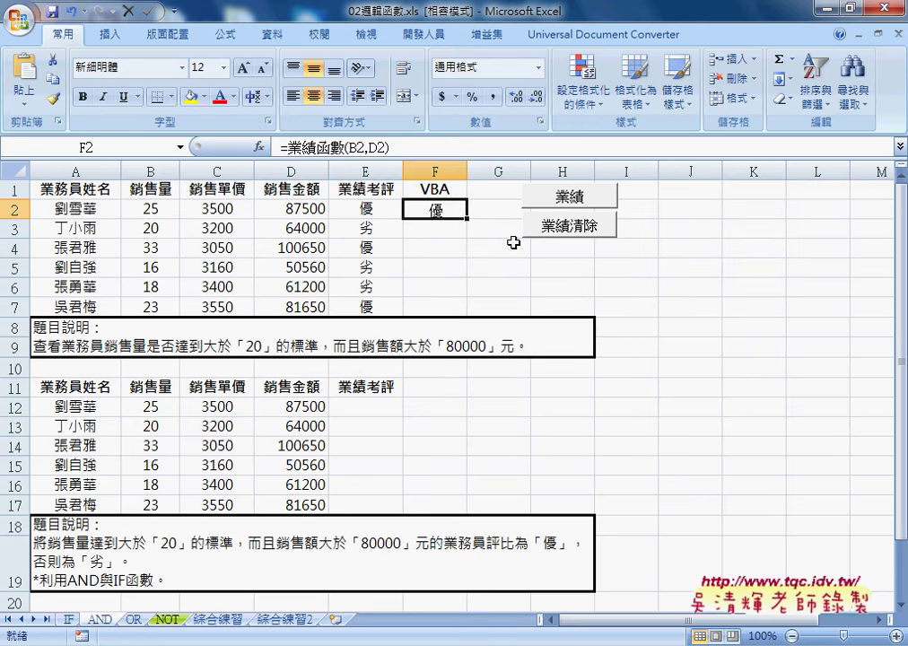
left_click_drag(466, 218, 456, 308)
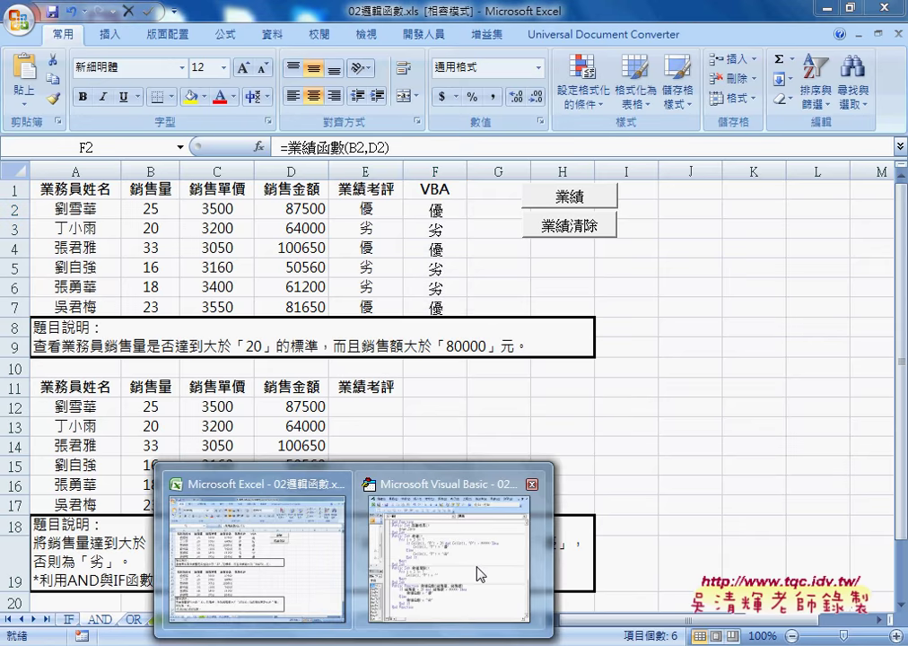
Bring the VBA editor forward and open Insert > Procedure as a Function, then cancel
left_click(430, 570)
left_click_drag(556, 54, 369, 42)
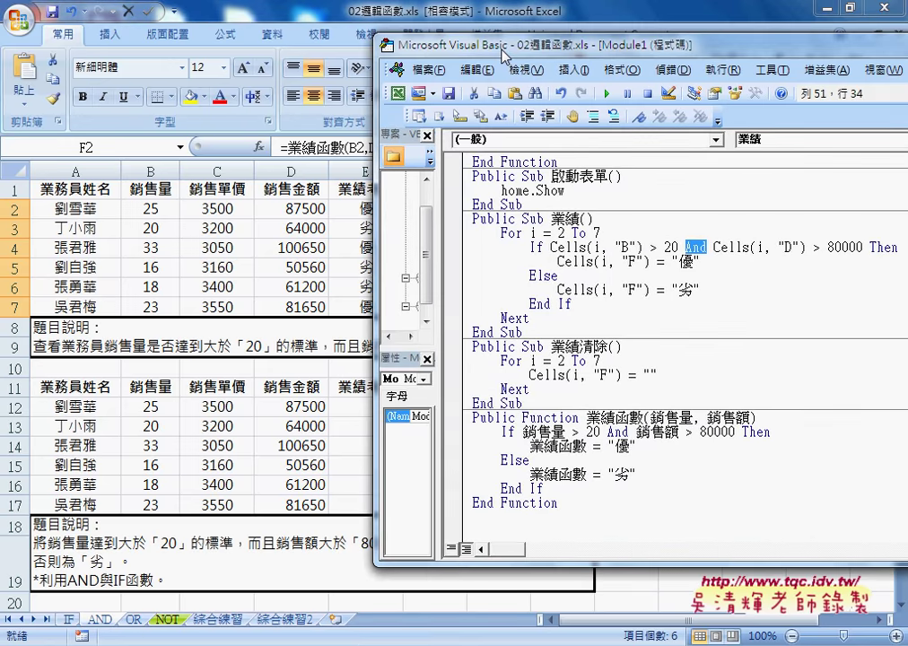
left_click(505, 67)
left_click(511, 87)
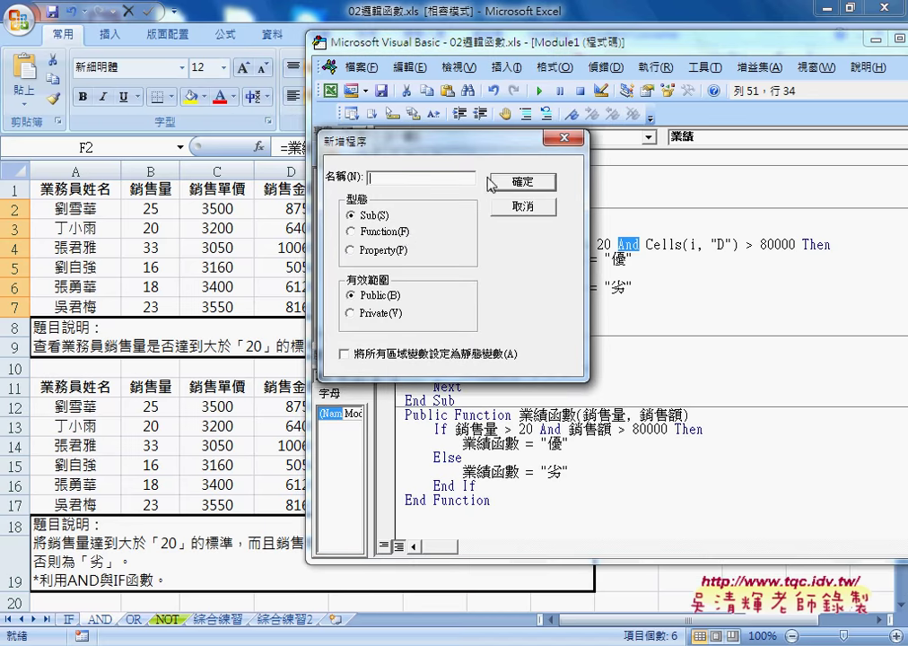
left_click(381, 233)
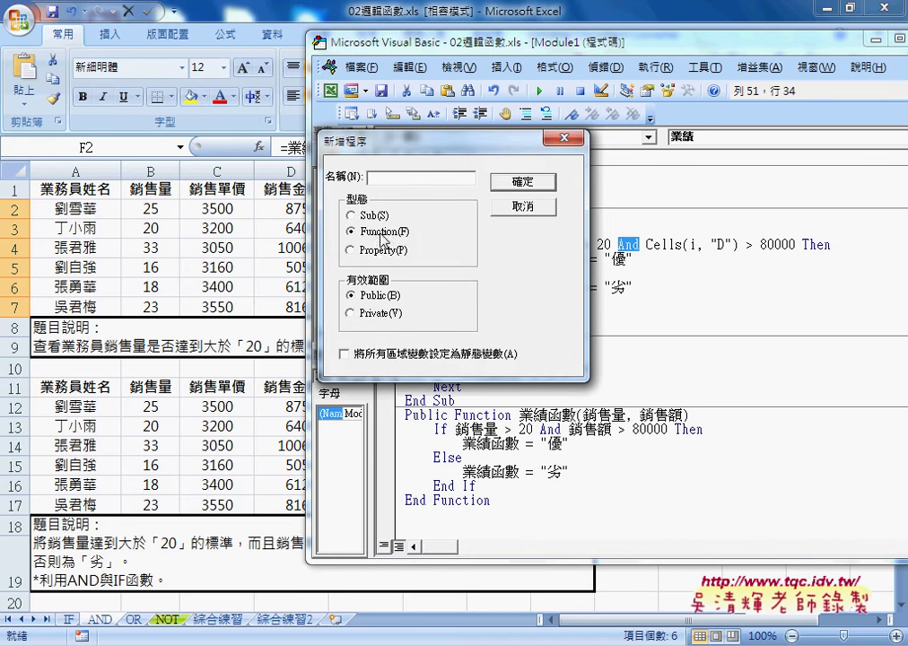
left_click(523, 206)
Select the function name 業績函數 and its parameters 銷售量 and 銷售額
double_click(541, 415)
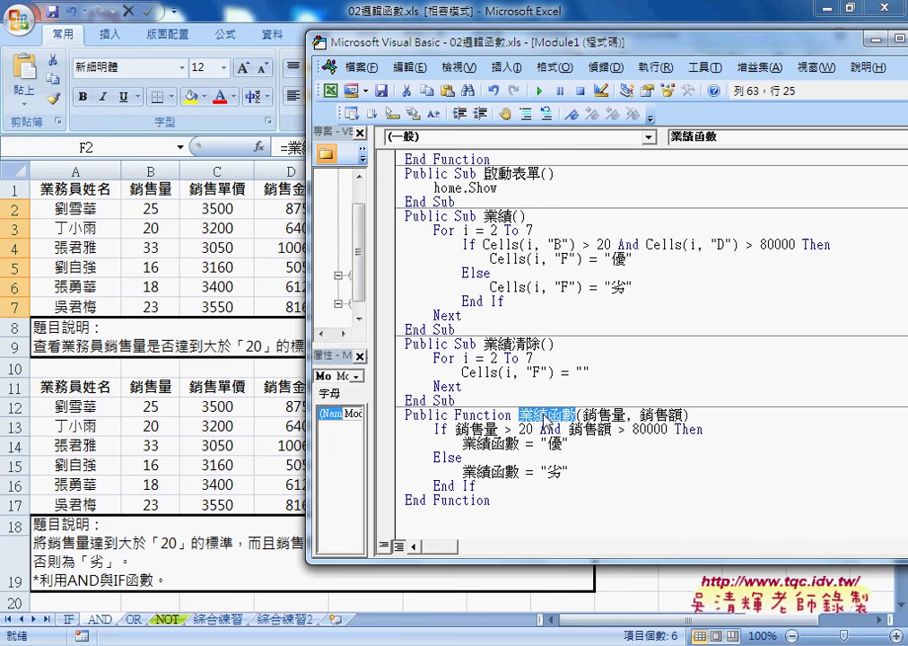
double_click(604, 415)
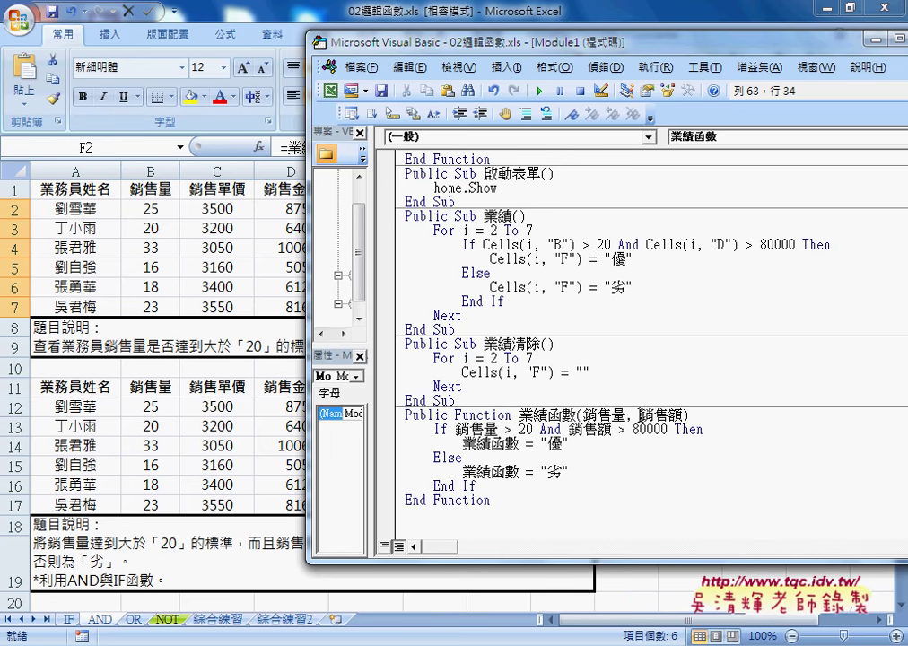
left_click_drag(669, 415, 687, 415)
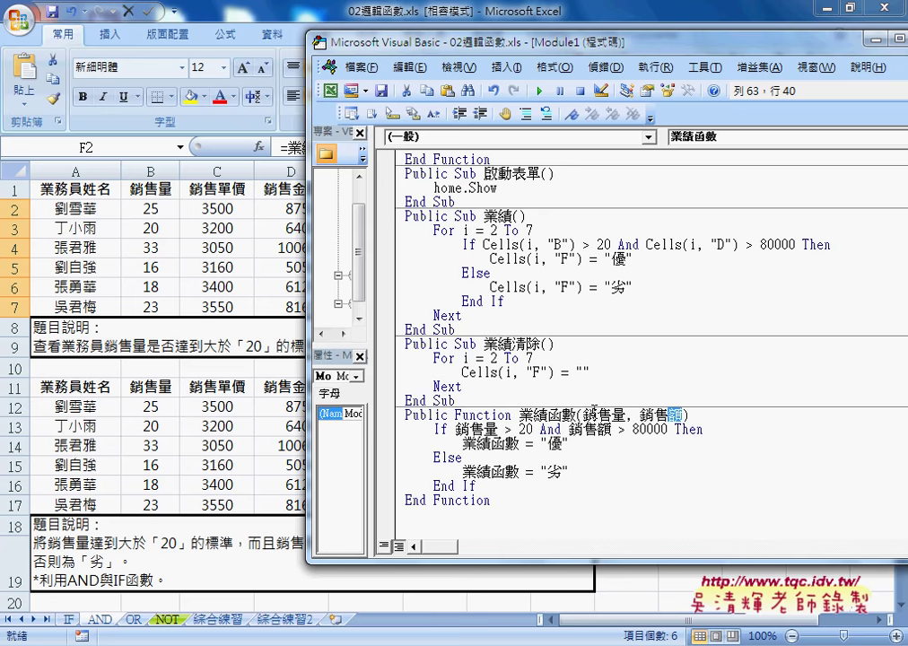
double_click(605, 415)
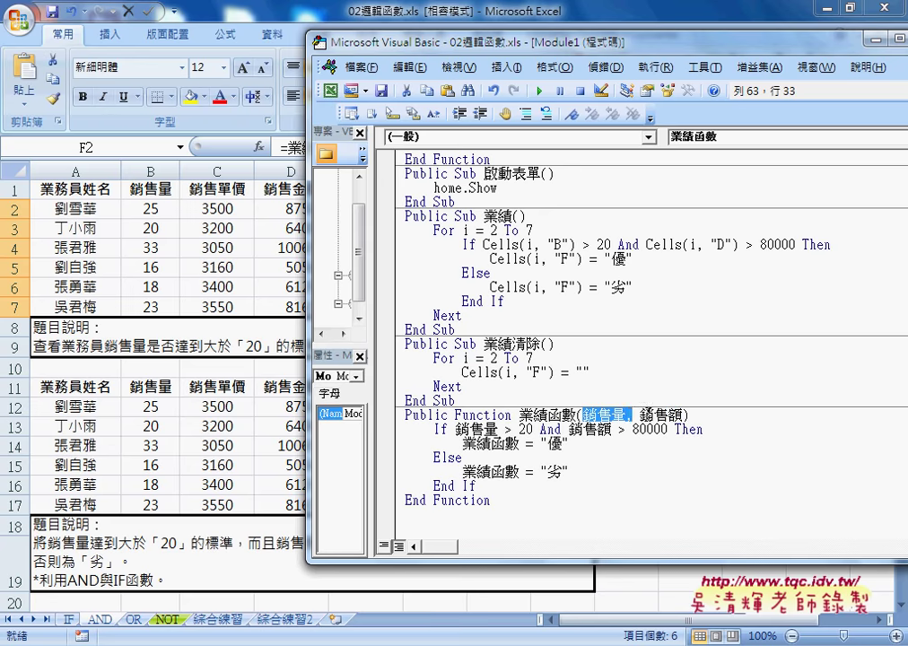
left_click_drag(640, 415, 683, 415)
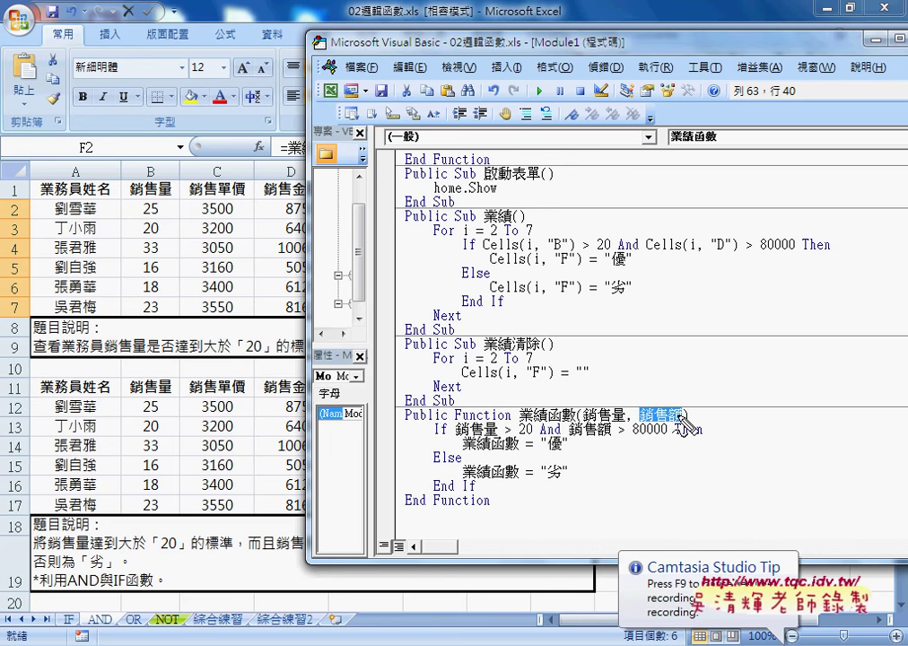
Draw marks linking B2 and D2 to the function's If logic, then erase them and rearrange the editor
left_click_drag(590, 376, 601, 398)
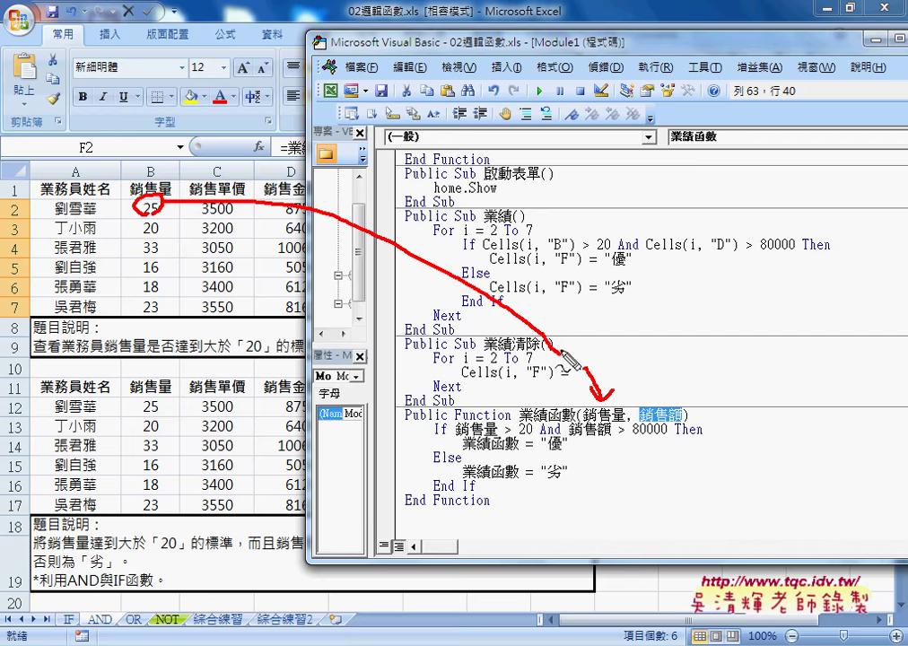
left_click_drag(148, 208, 554, 350)
left_click_drag(594, 402, 628, 406)
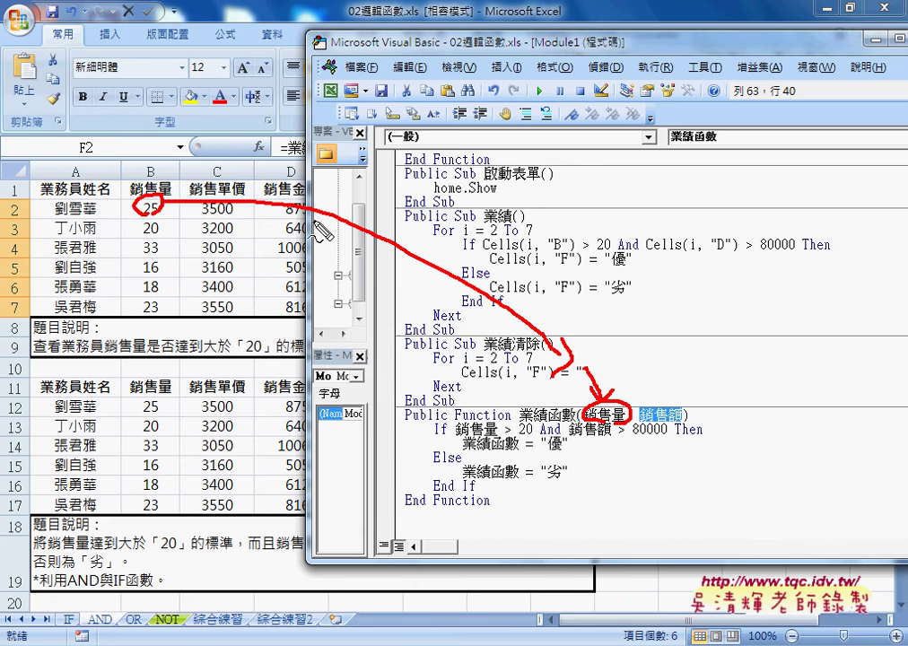
left_click_drag(296, 199, 675, 379)
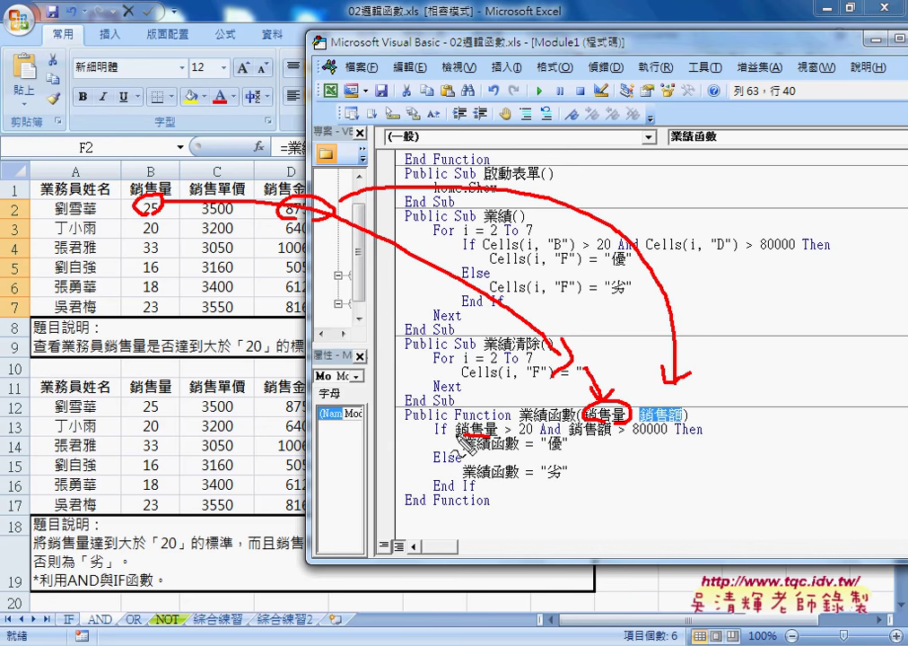
left_click_drag(466, 435, 499, 435)
left_click_drag(631, 437, 666, 436)
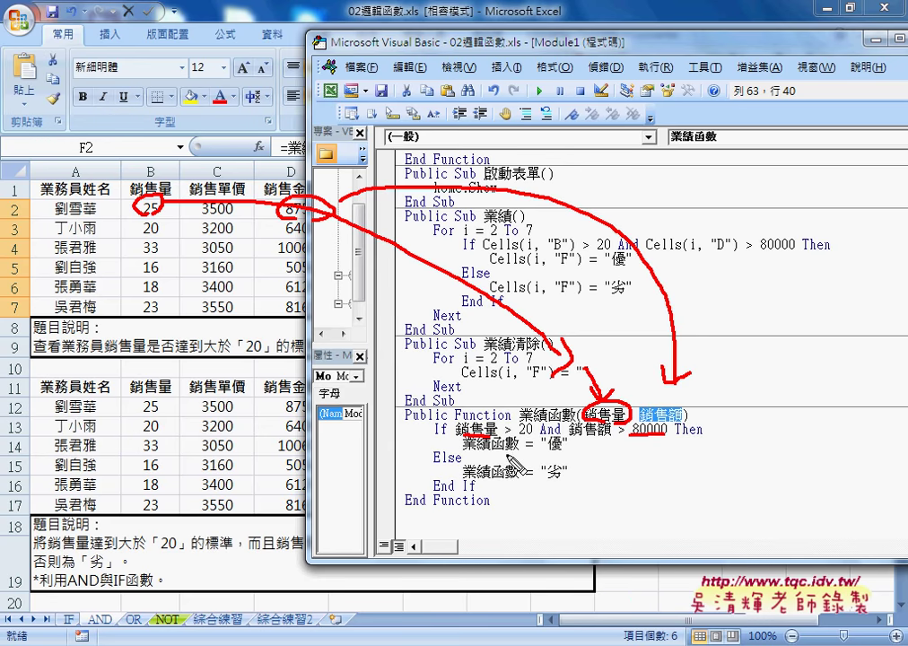
mouse_move(489, 451)
left_mouse_down()
mouse_move(567, 450)
mouse_move(542, 471)
mouse_move(500, 463)
left_mouse_up()
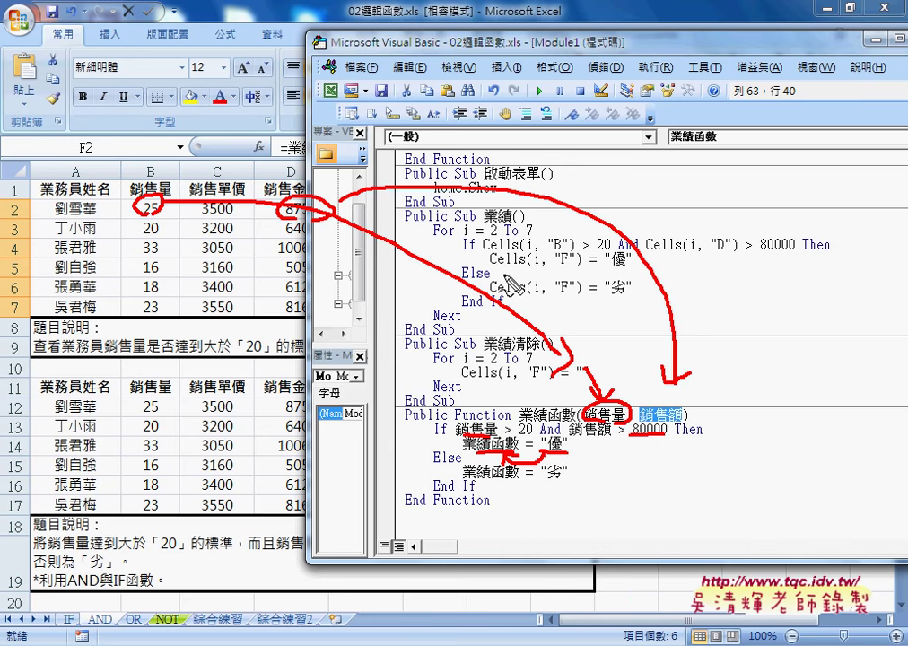
left_click_drag(494, 267, 577, 266)
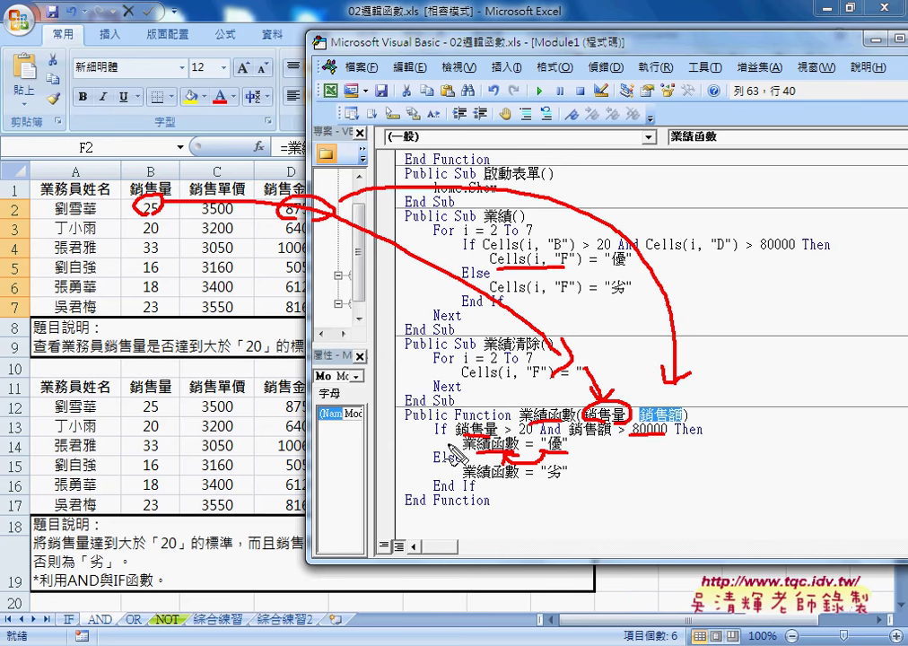
mouse_move(457, 463)
left_mouse_down()
mouse_move(394, 435)
mouse_move(516, 410)
left_mouse_up()
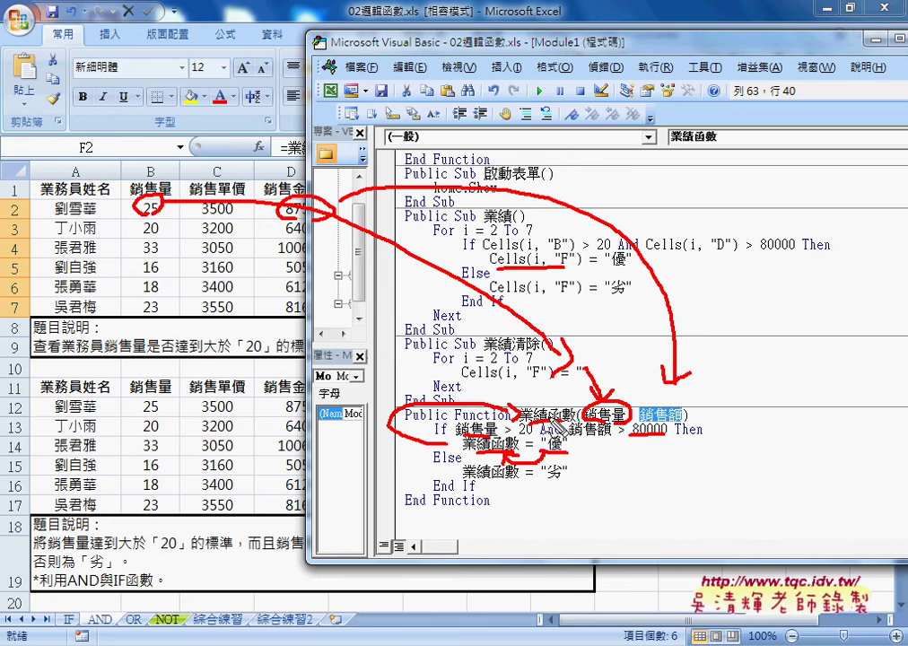
key("Escape")
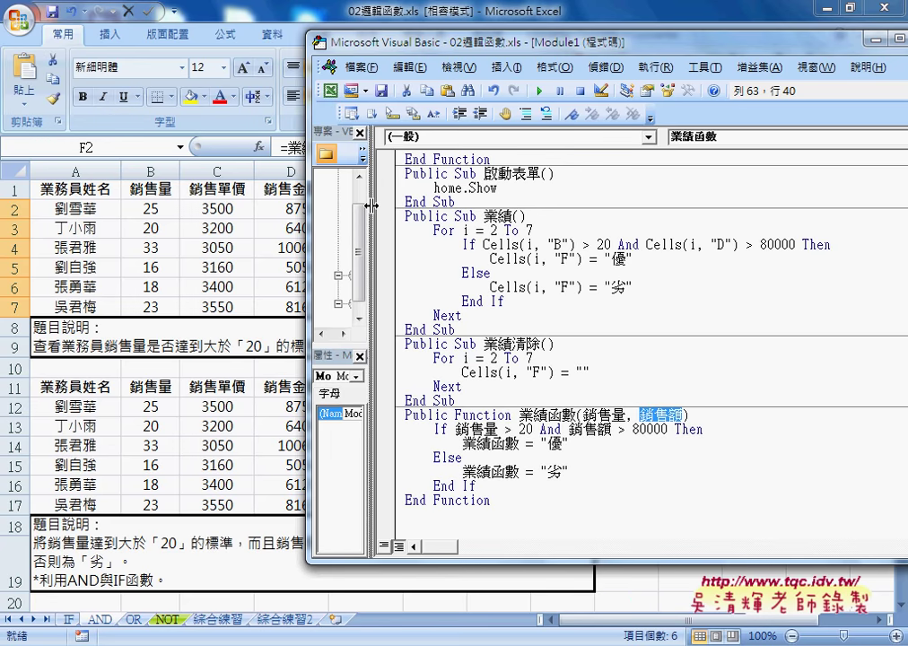
left_click_drag(369, 176, 427, 176)
left_click_drag(597, 54, 512, 56)
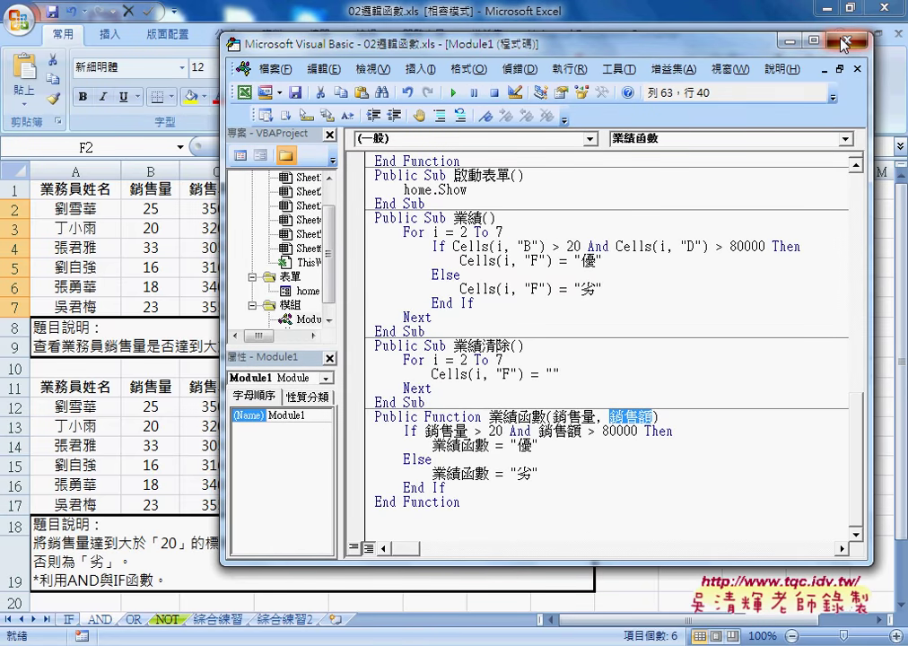
Close the VBA editor and re-enter F2's =業績函數(B2,D2) across F2:F7 with Ctrl+Enter
left_click(843, 45)
left_click(320, 146)
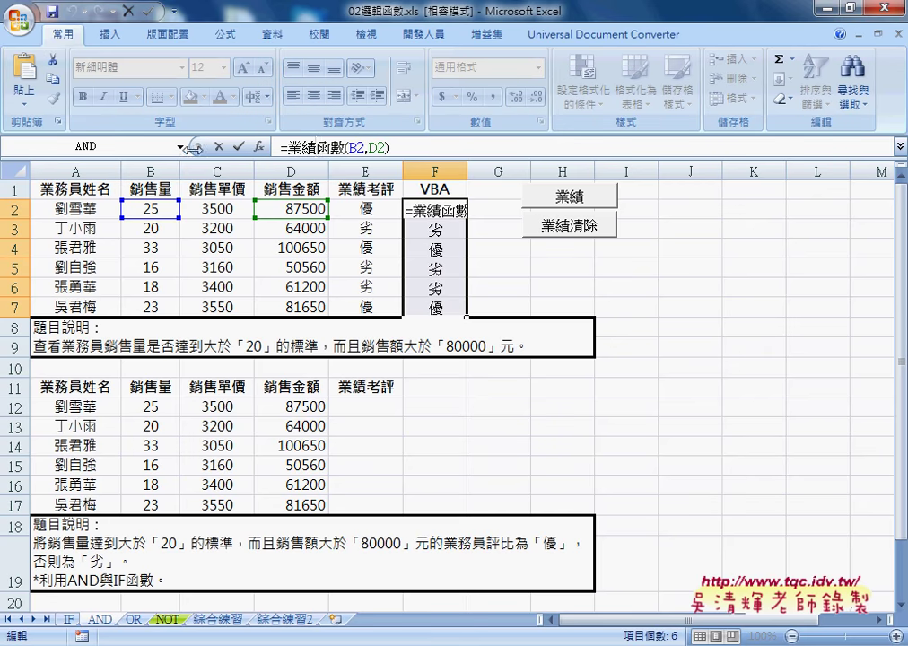
key("ctrl+Return")
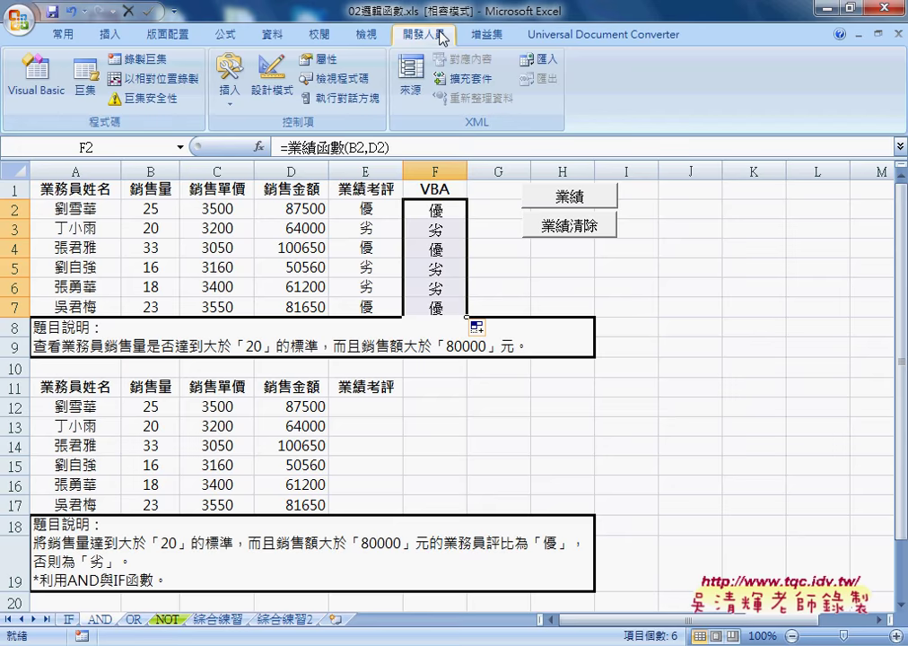
Reopen Module1's unchanged 業績函數 code in the Visual Basic Editor, then close it to return to the worksheet
left_click(56, 90)
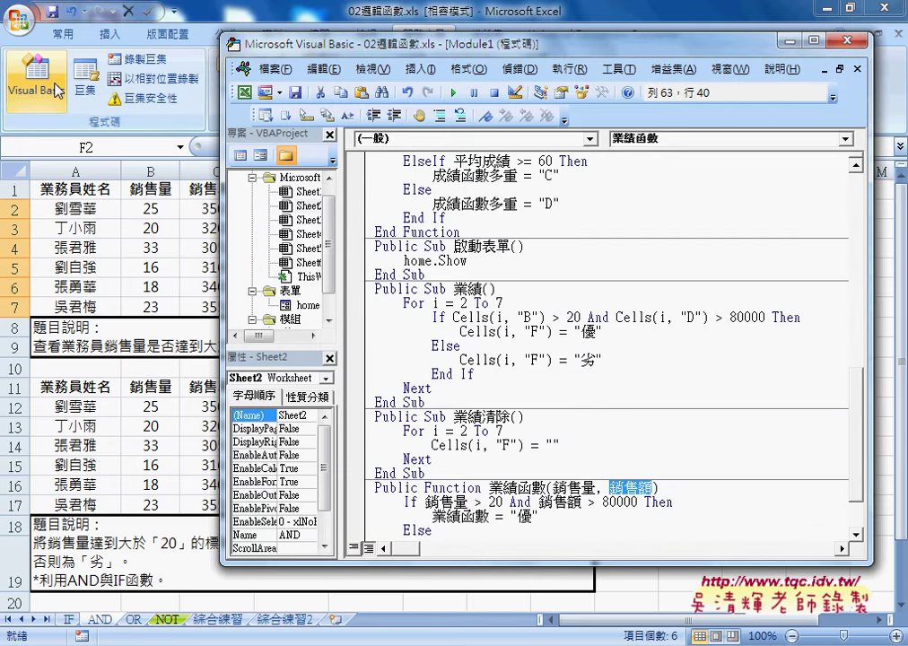
scroll(416, 274, "down", 2)
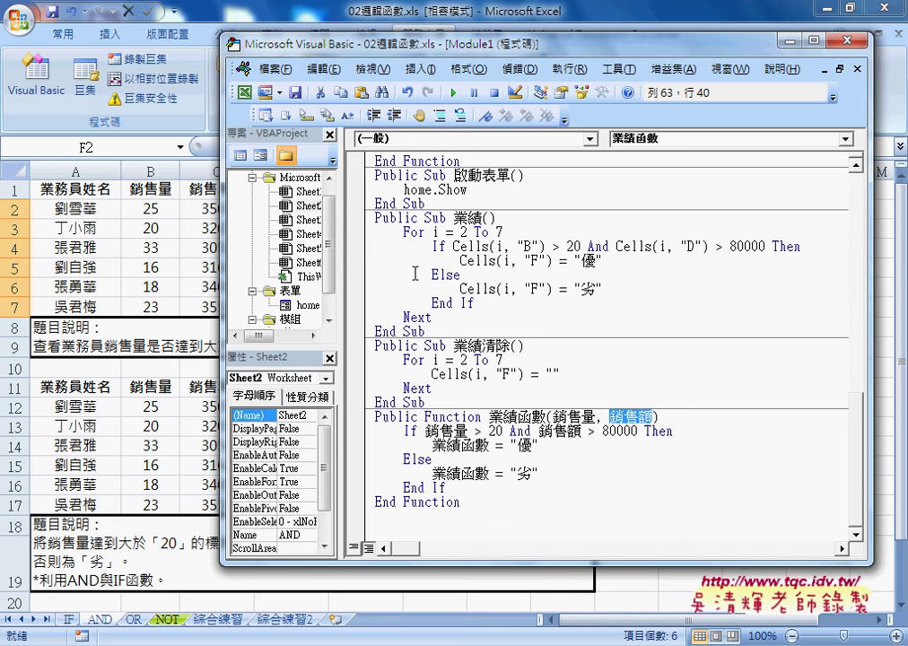
left_click(253, 320)
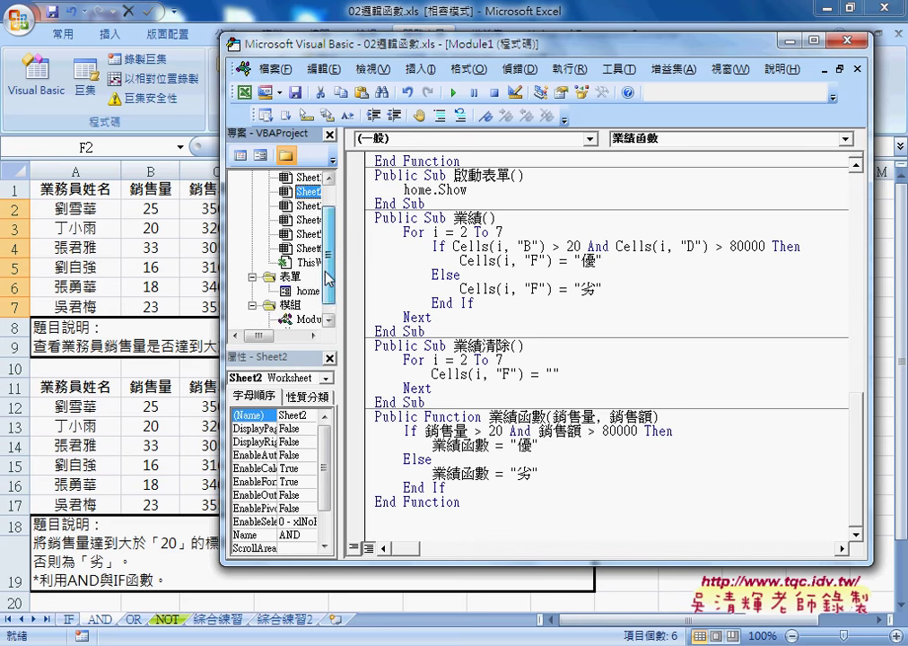
left_click(308, 305)
double_click(308, 305)
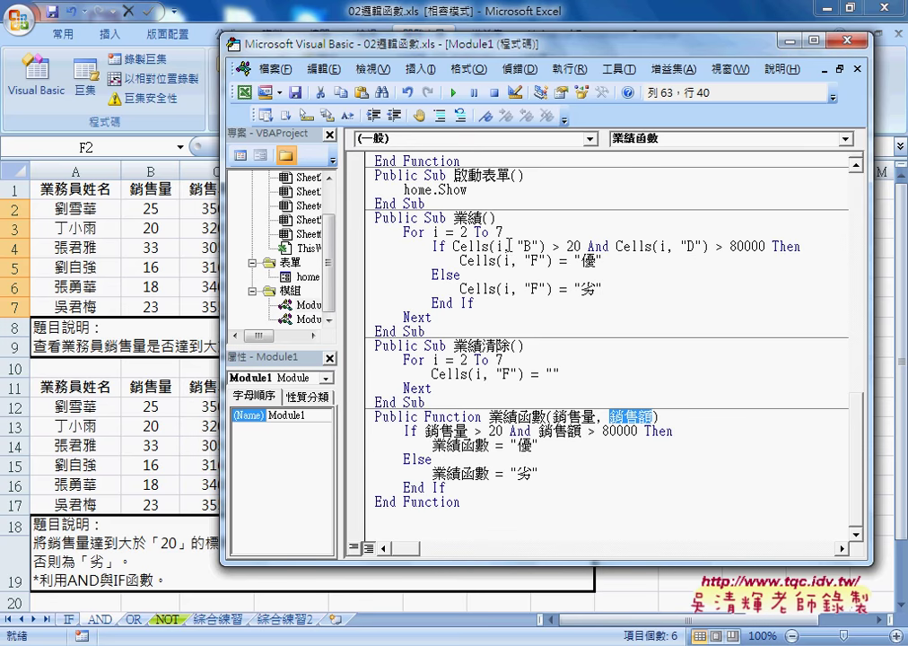
left_click_drag(347, 47, 341, 77)
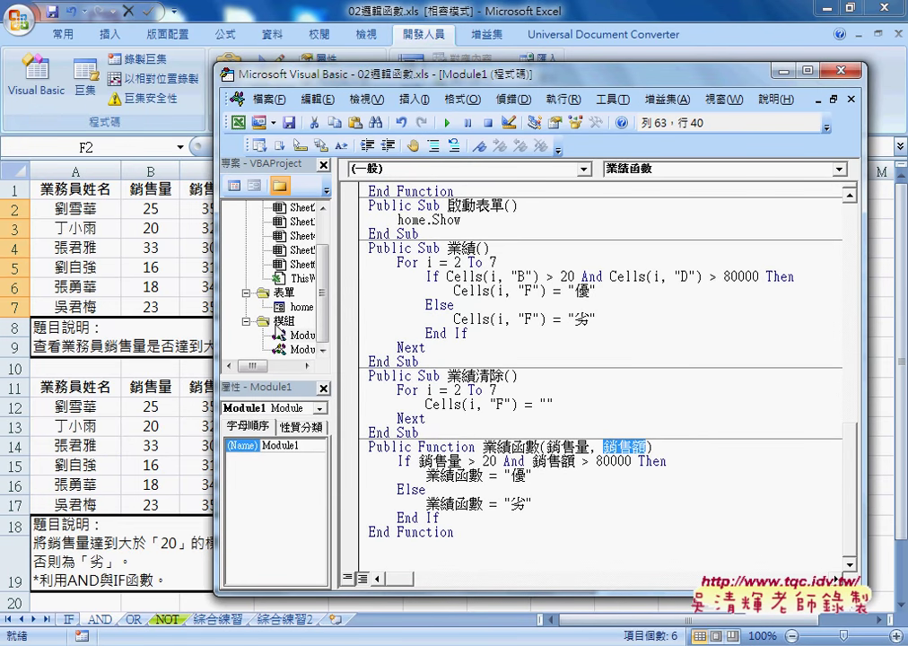
left_click(467, 292)
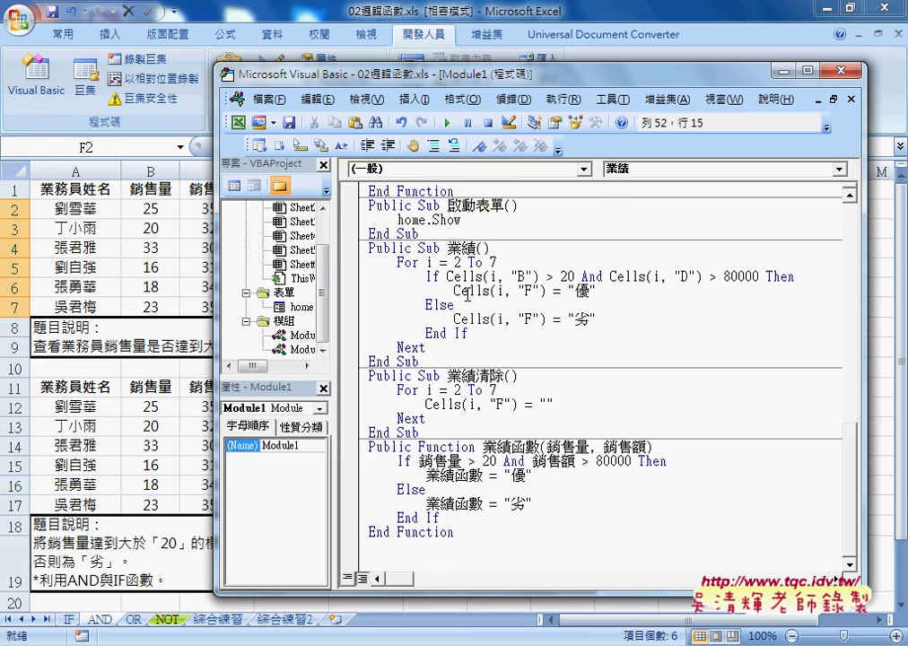
left_click(818, 101)
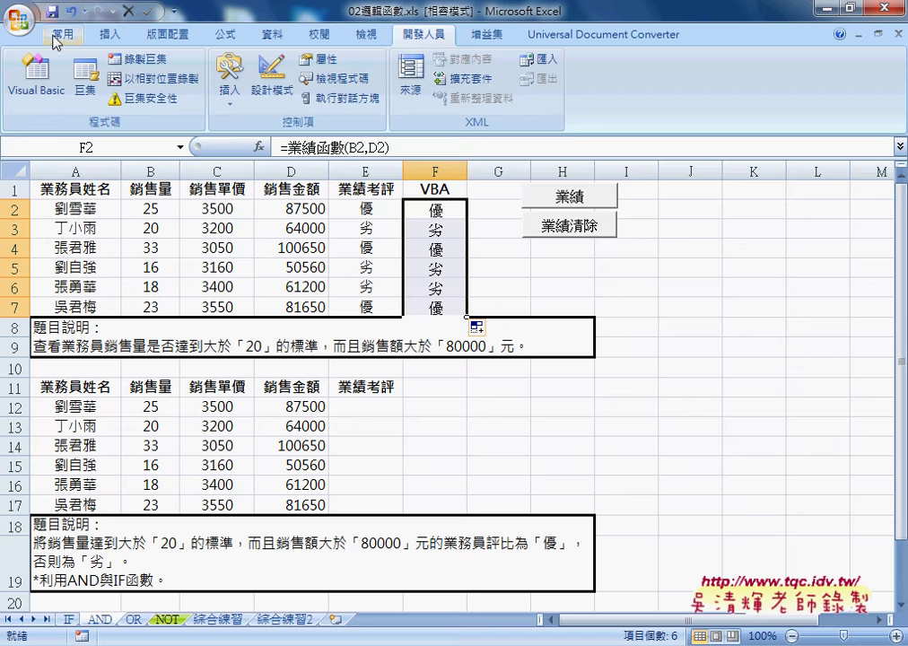
Begin saving 02邏輯函數 in another format from the Office button's 另存新檔 menu
left_click(24, 27)
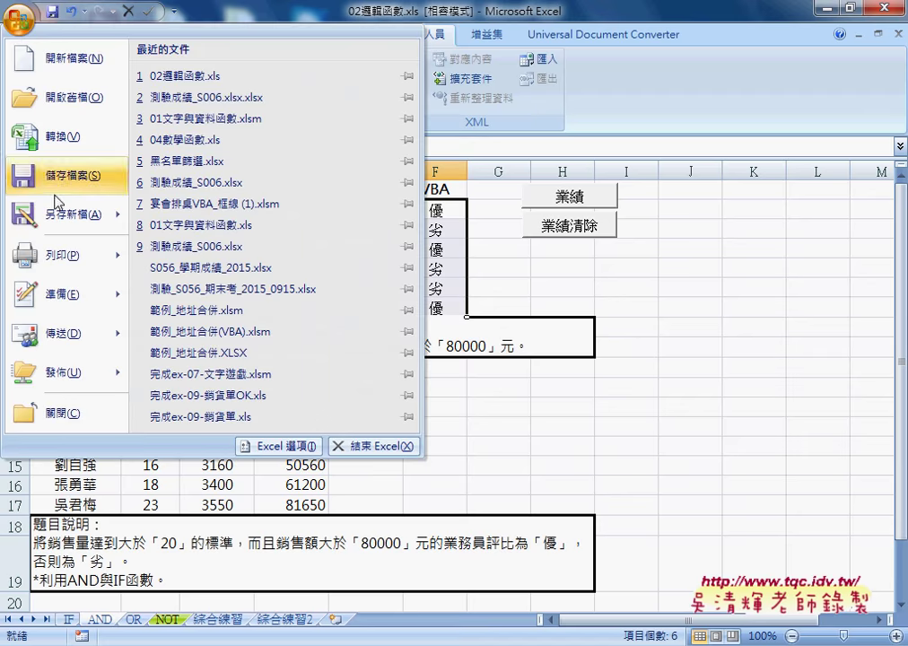
mouse_move(65, 224)
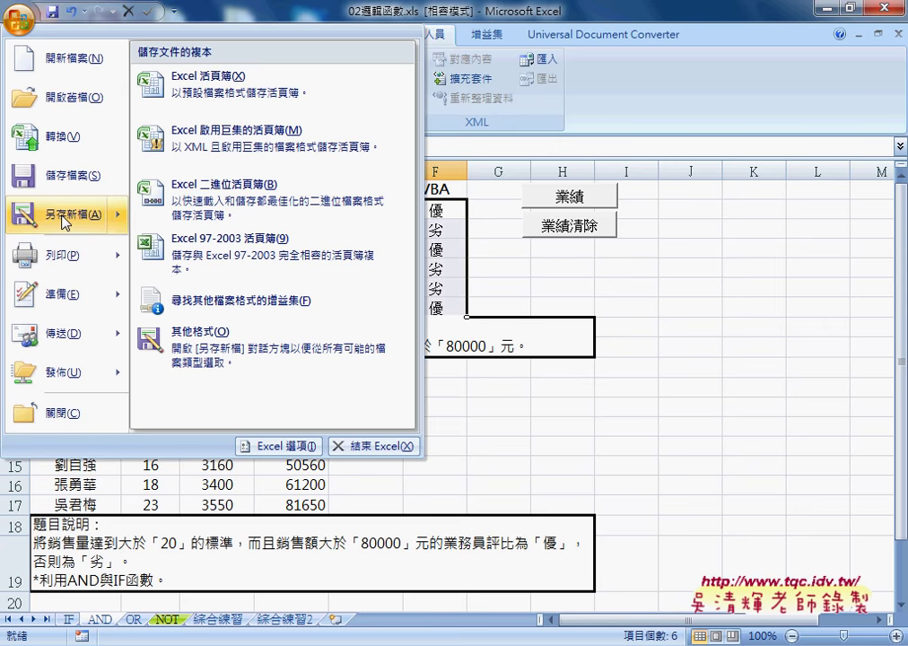
left_click(250, 346)
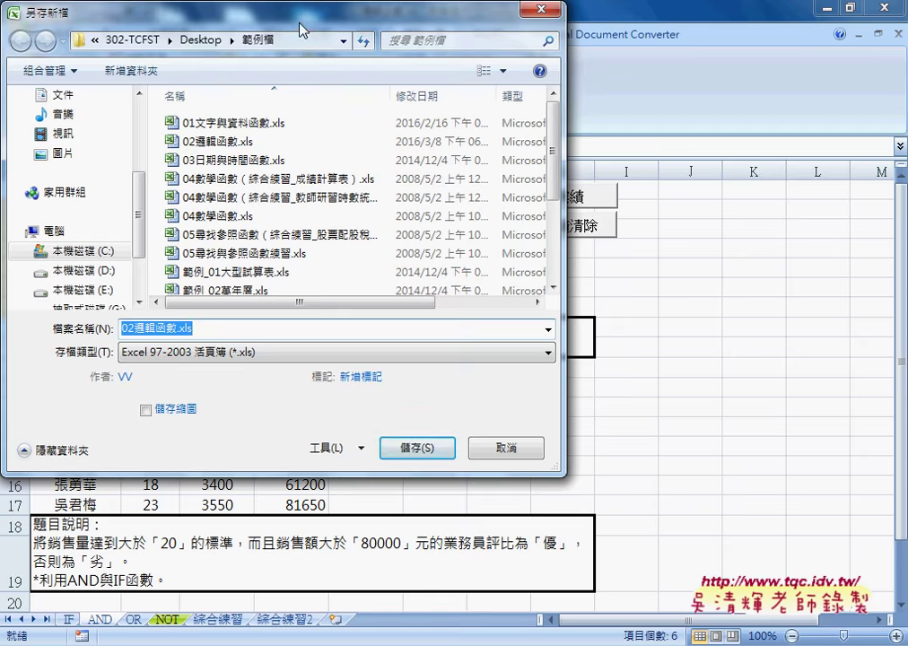
left_click_drag(298, 16, 456, 34)
Set the 存檔類型 to Excel 增益集 (*.xlam)
left_click(707, 371)
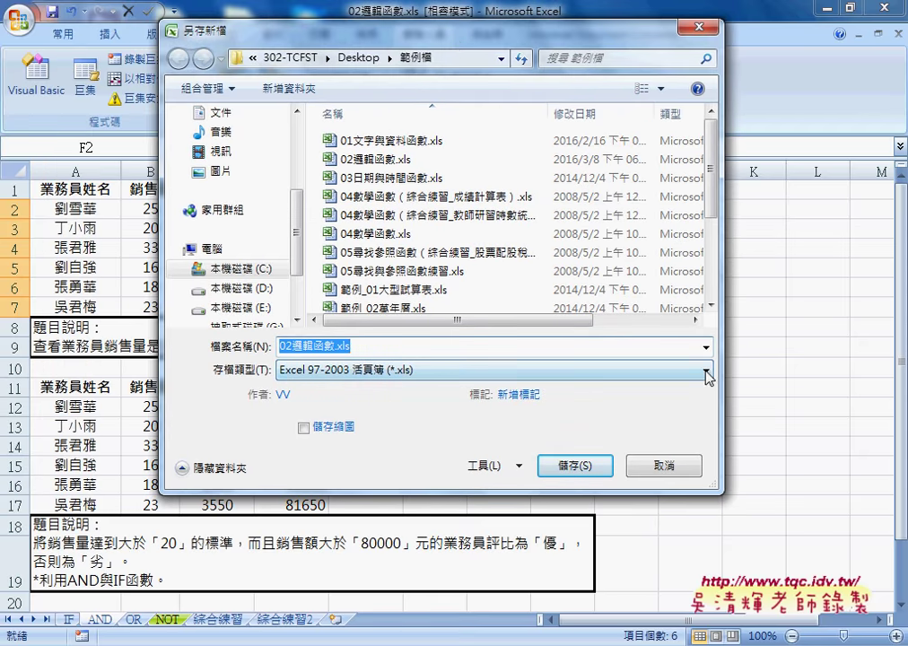
left_click(707, 371)
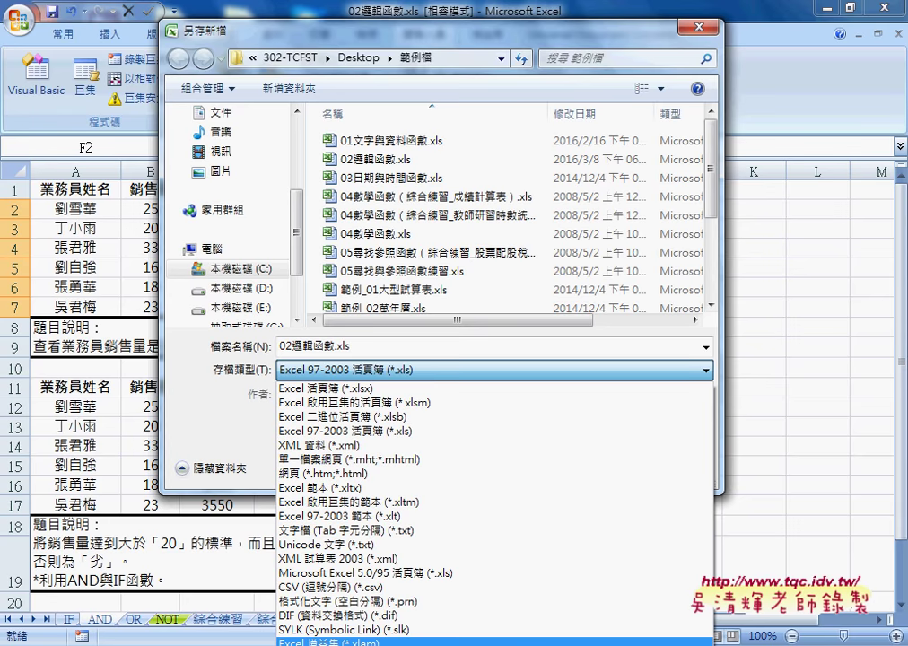
mouse_move(353, 641)
left_click_drag(376, 639, 309, 640)
left_click_drag(273, 587, 311, 627)
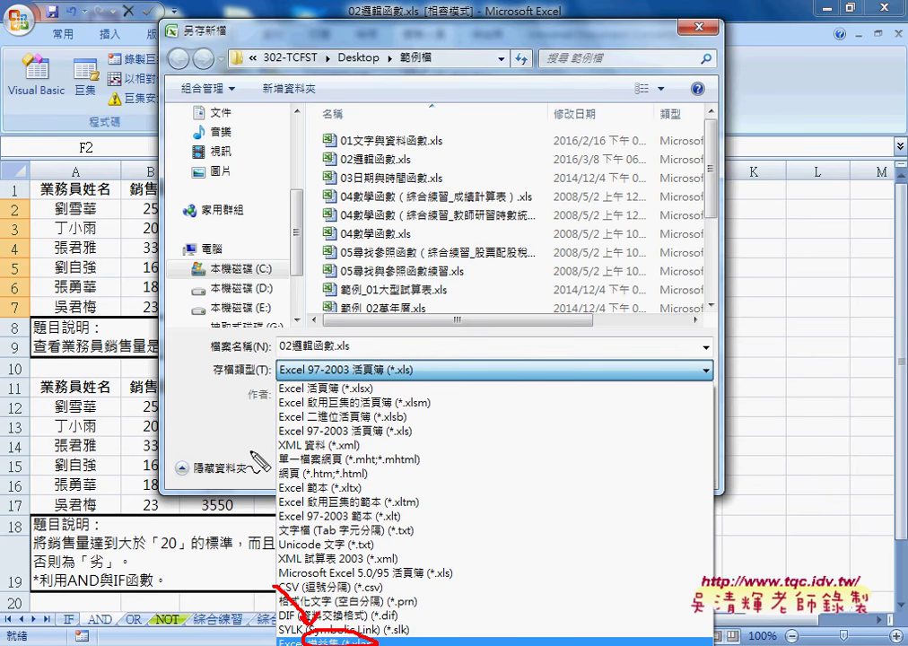
left_click(252, 454)
left_click(627, 370)
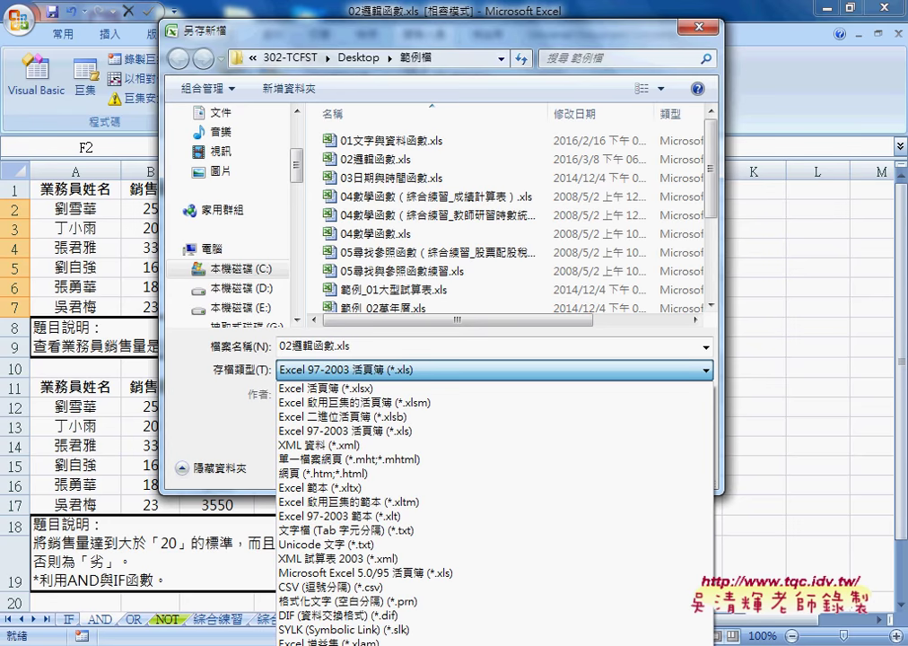
left_click(410, 641)
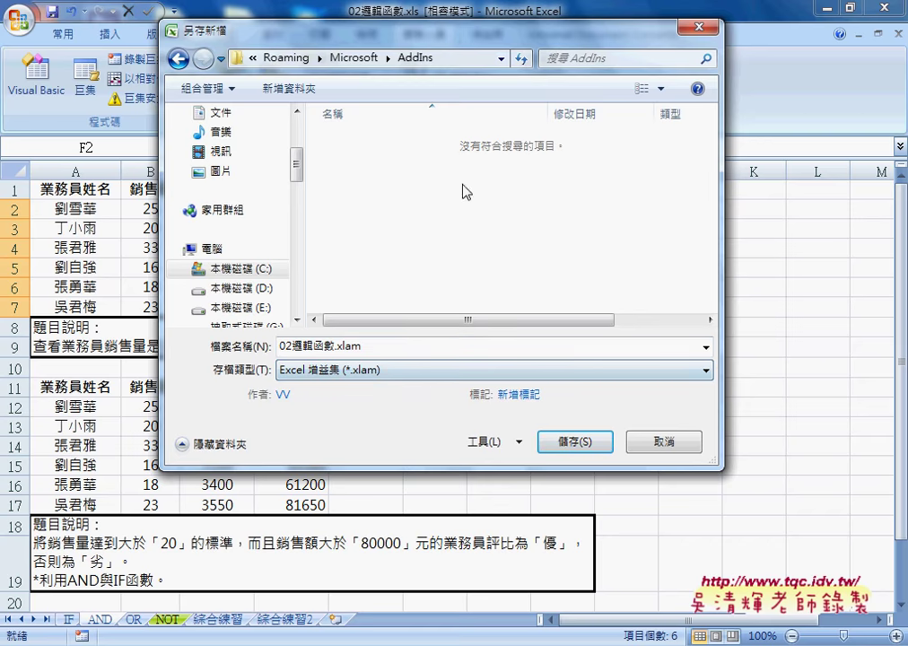
Verify the save path points to AppData Roaming's AddIns folder, then save 02邏輯函數.xlam there
left_click(502, 59)
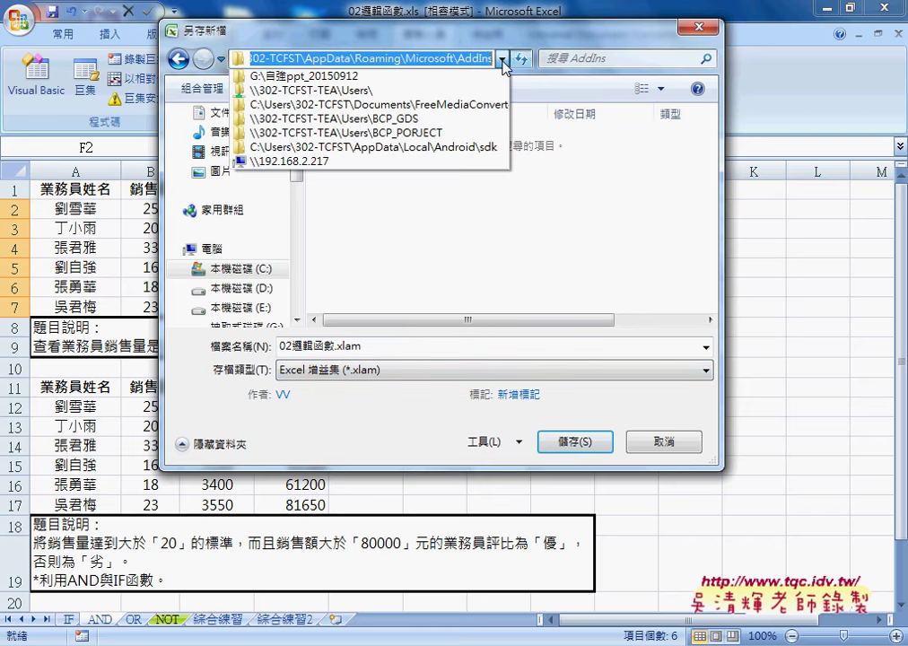
left_click(403, 54)
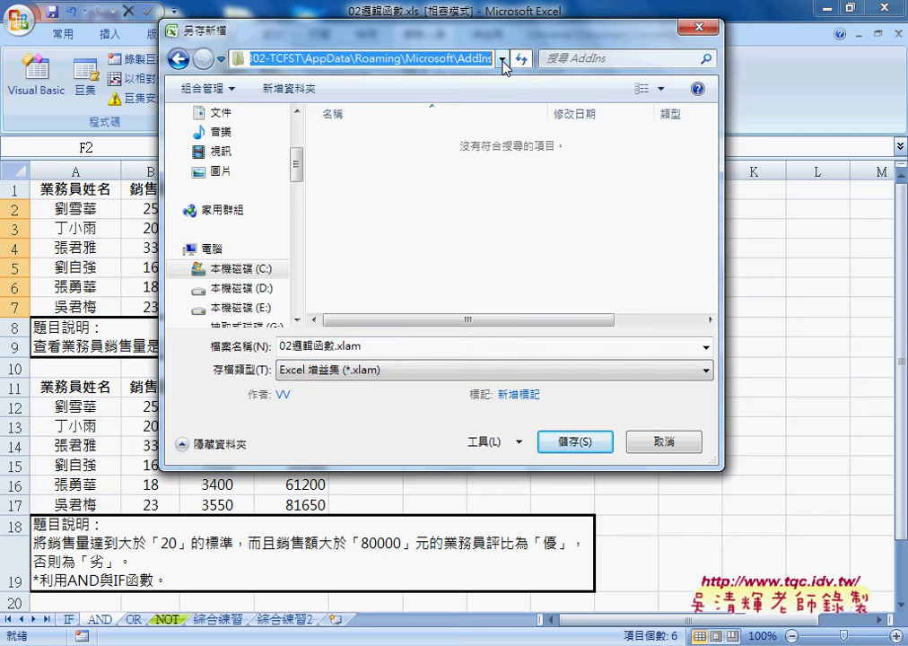
right_click(425, 61)
left_click(399, 59)
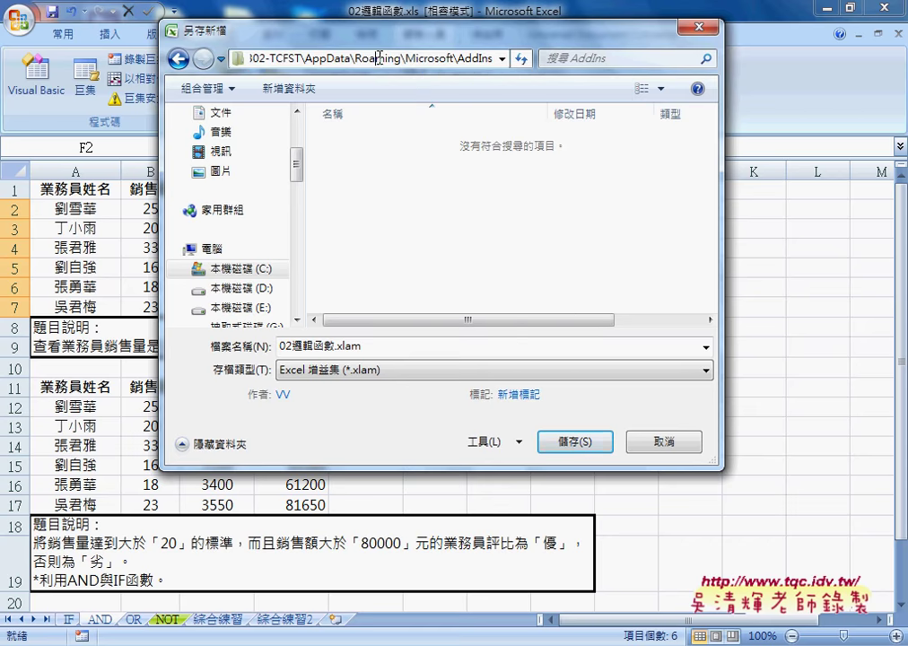
mouse_move(399, 59)
left_mouse_down()
mouse_move(307, 60)
mouse_move(492, 59)
left_mouse_up()
left_click(307, 60)
left_click(435, 61)
left_click_drag(355, 59, 396, 60)
left_click_drag(458, 59, 498, 62)
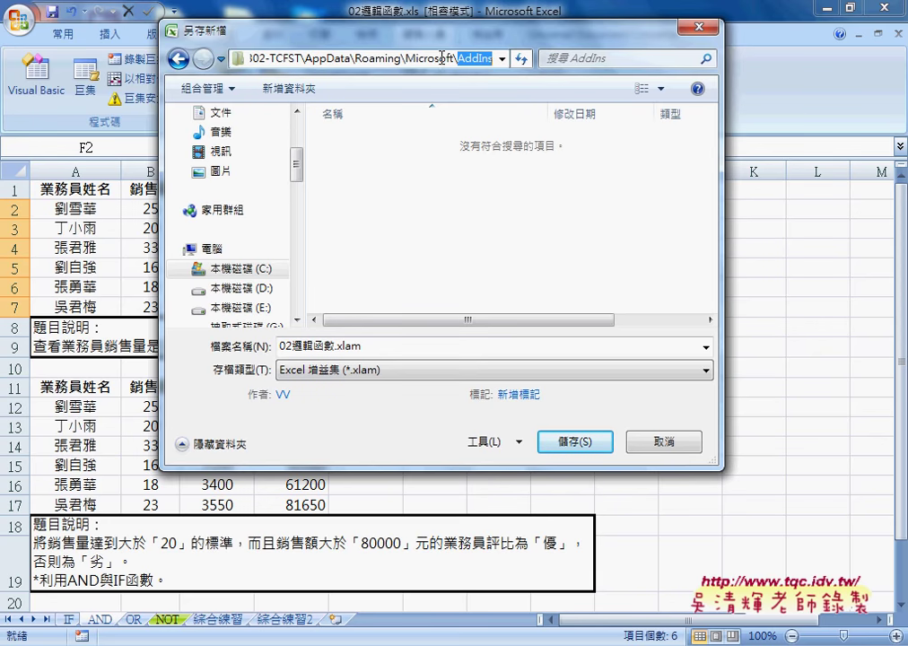
left_click(578, 444)
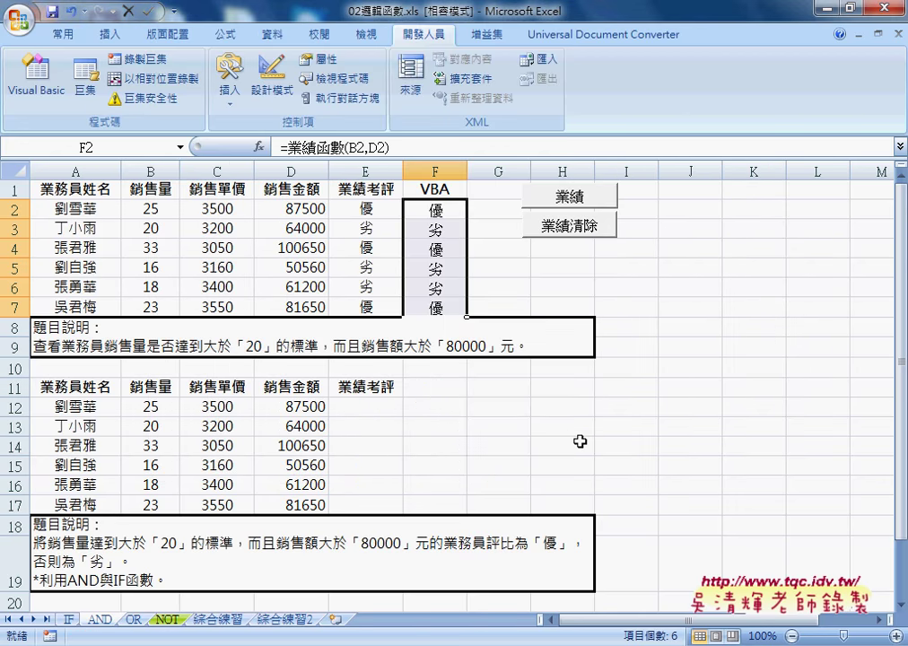
Confirm 02邏輯函數 is listed on the 增益集 page of Excel Options
left_click(176, 15)
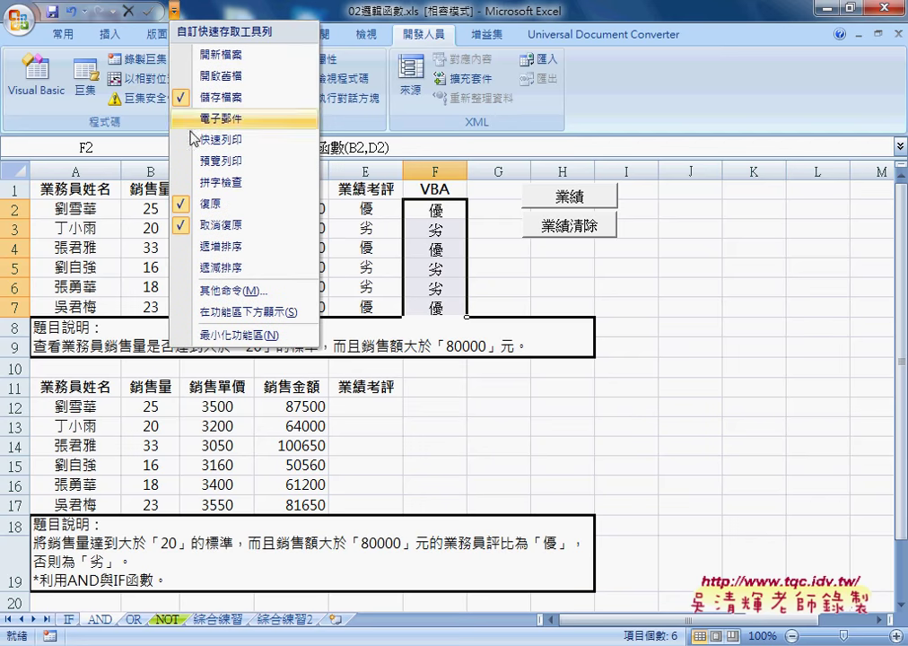
left_click(236, 292)
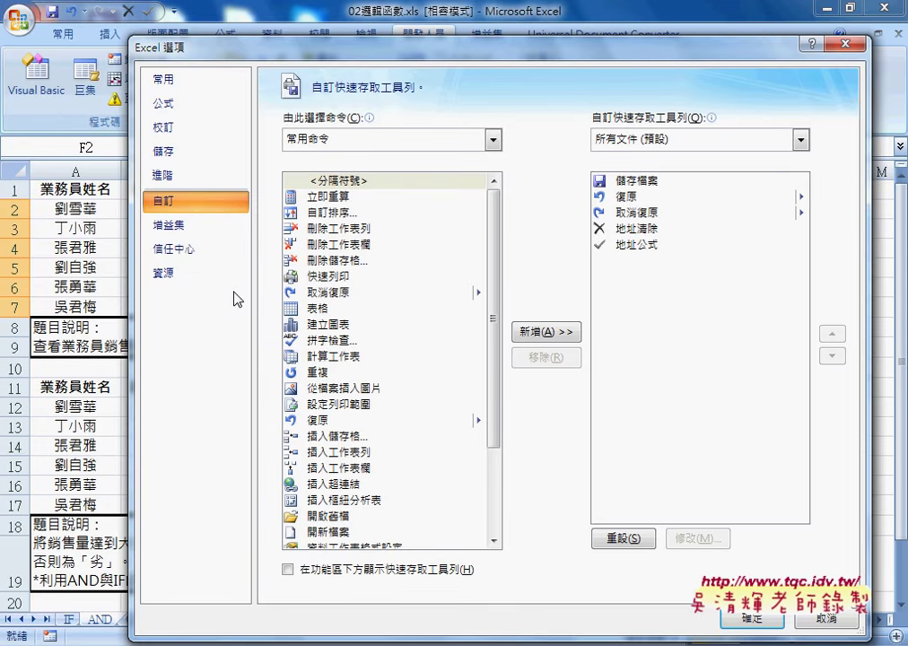
left_click(176, 231)
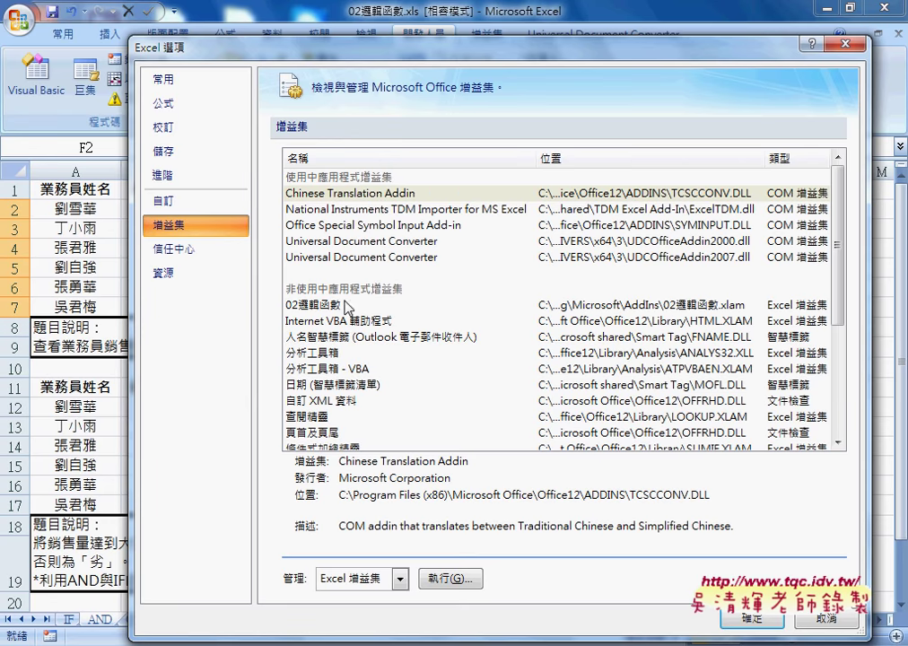
left_click_drag(192, 202, 268, 305)
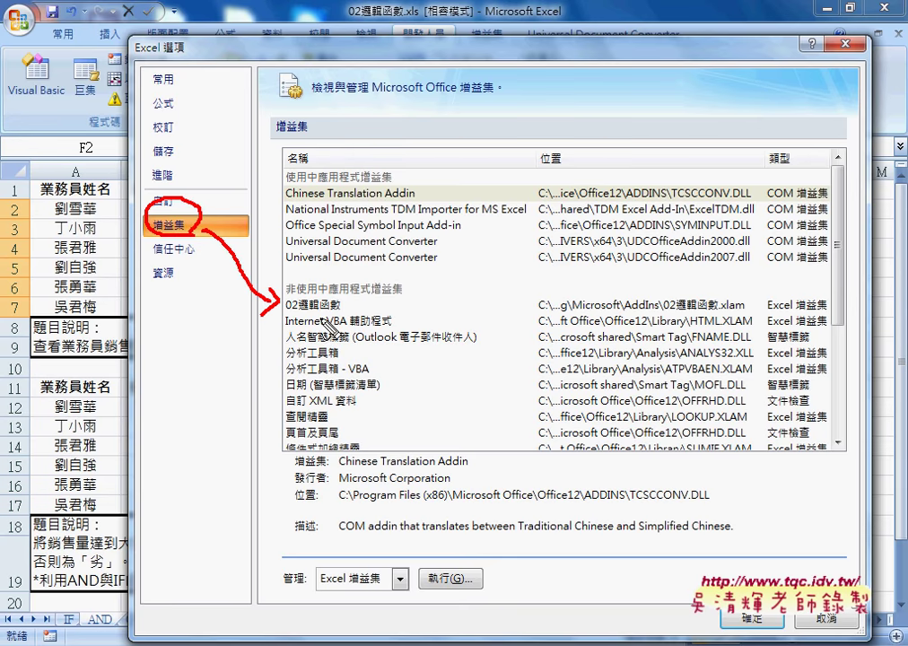
left_click_drag(343, 296, 332, 326)
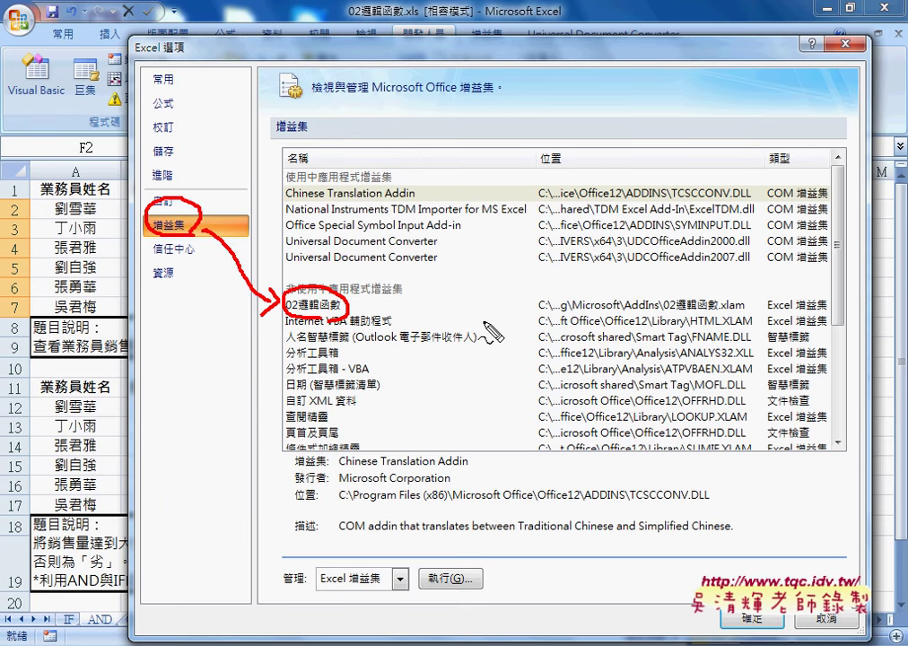
key("Escape")
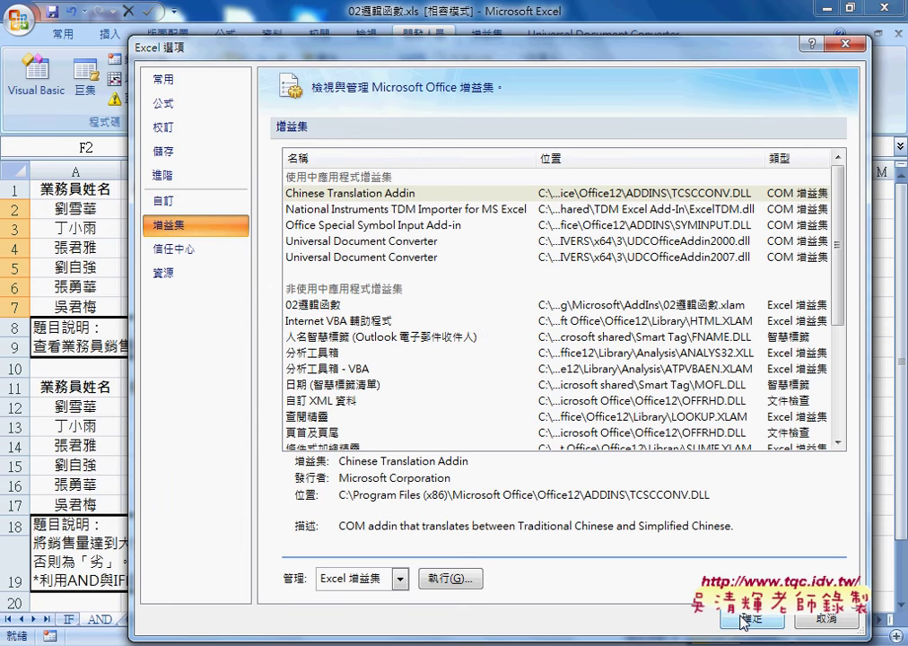
Close Options and exit 02邏輯函數.xls, saving its changes
left_click(750, 618)
left_click(886, 9)
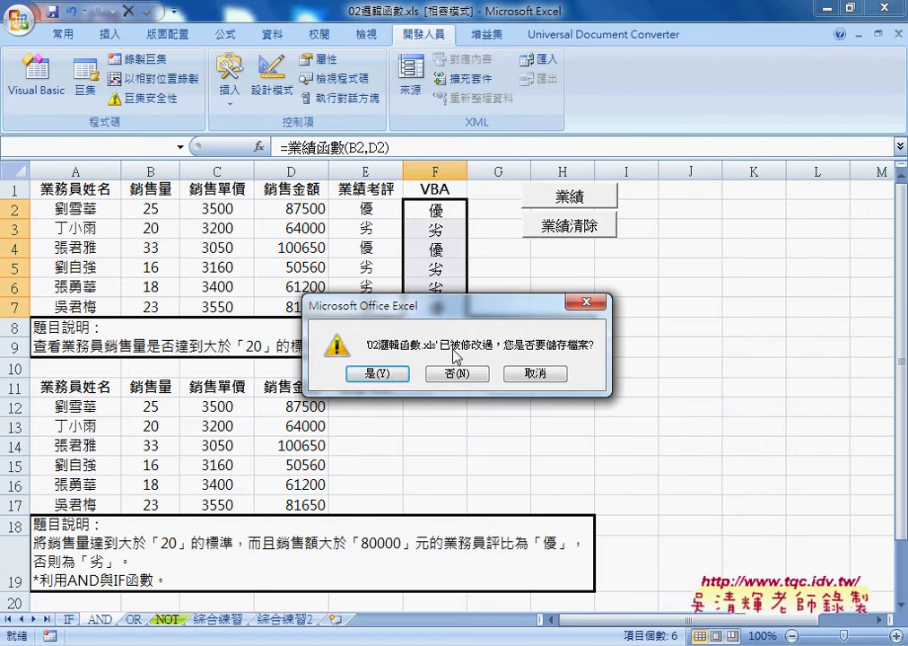
left_click(387, 380)
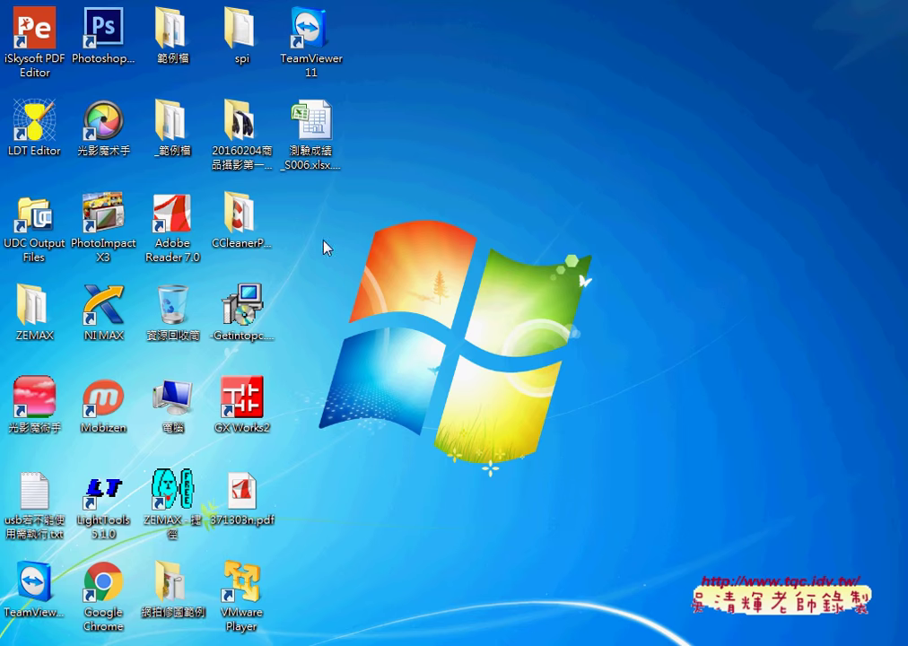
Open 03日期與時間函數.xls from the 範例檔 desktop folder
double_click(170, 32)
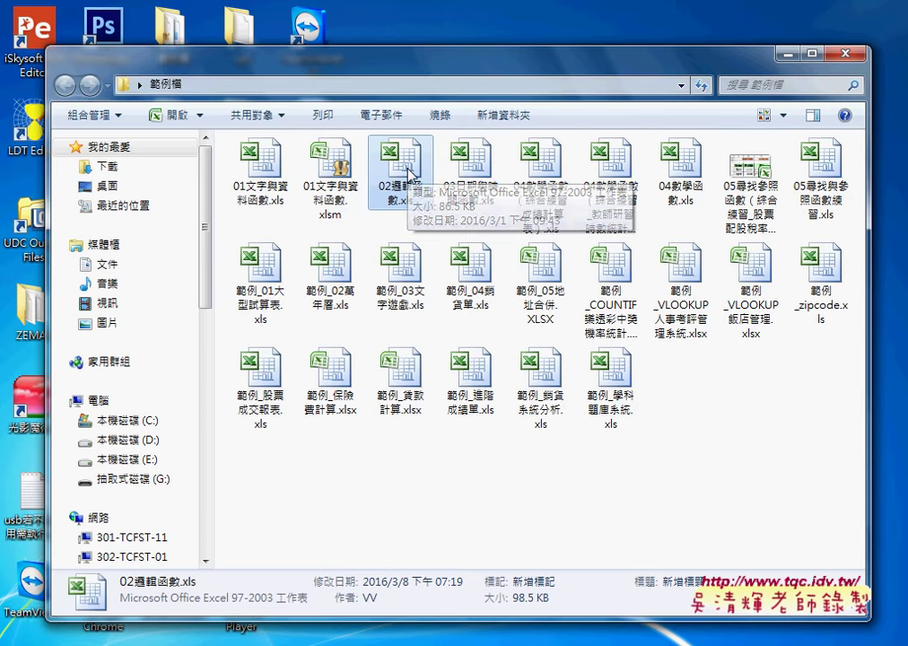
double_click(491, 180)
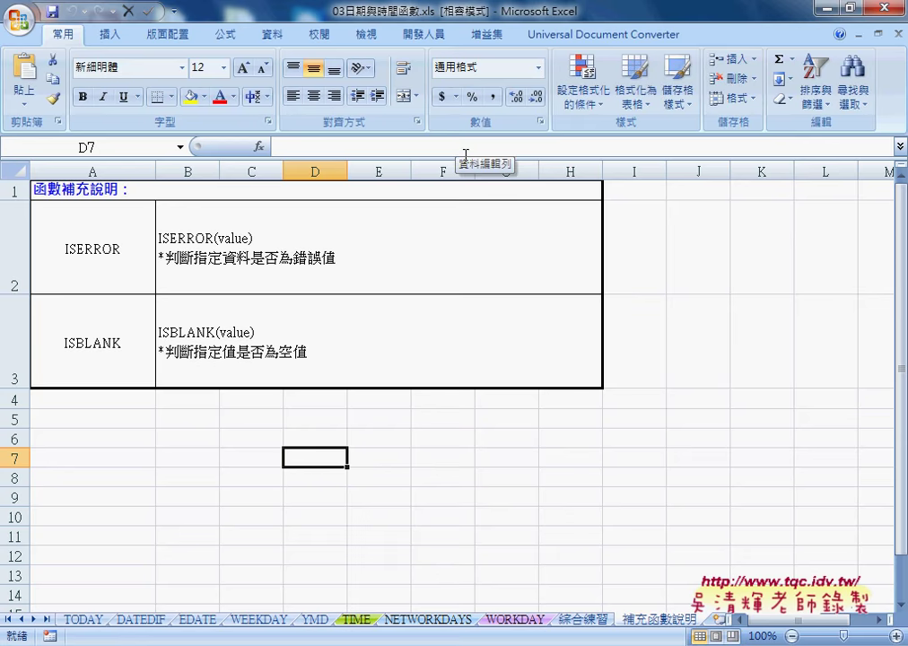
Browse Insert Function categories for D7, find no user-defined group, and cancel
left_click(259, 147)
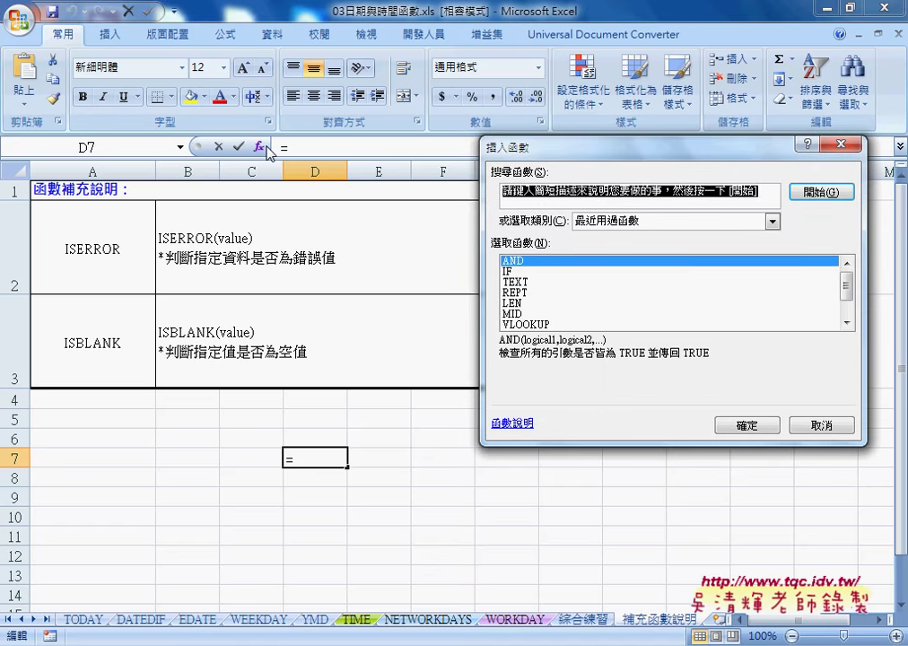
left_click(709, 224)
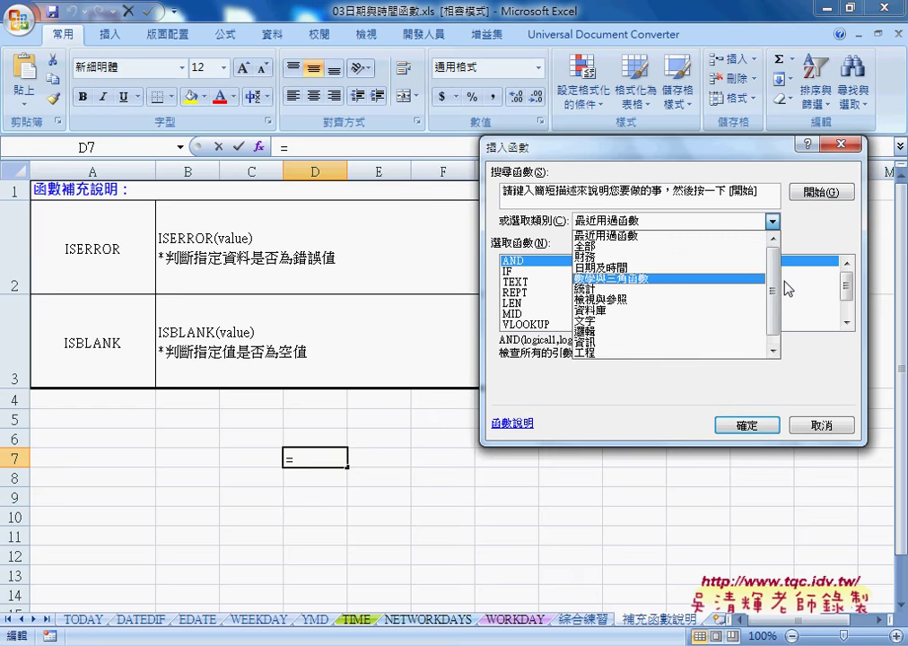
scroll(774, 284, "down", 1)
left_click(772, 240)
scroll(672, 278, "down", 1)
left_click(840, 145)
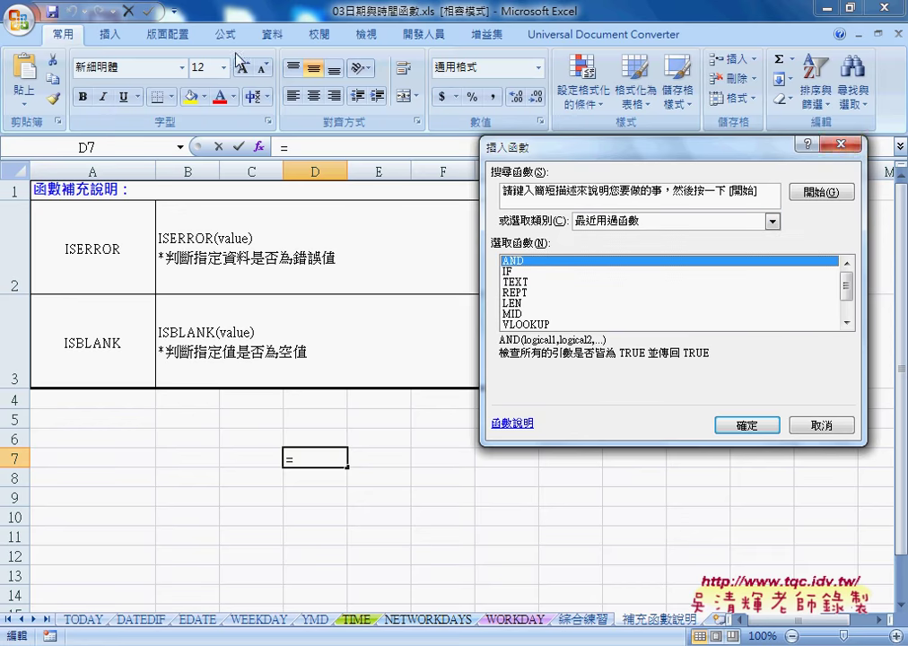
left_click(840, 144)
In Options > 增益集, manage Excel 增益集, tick 02邏輯函數 and confirm with 確定
left_click(173, 11)
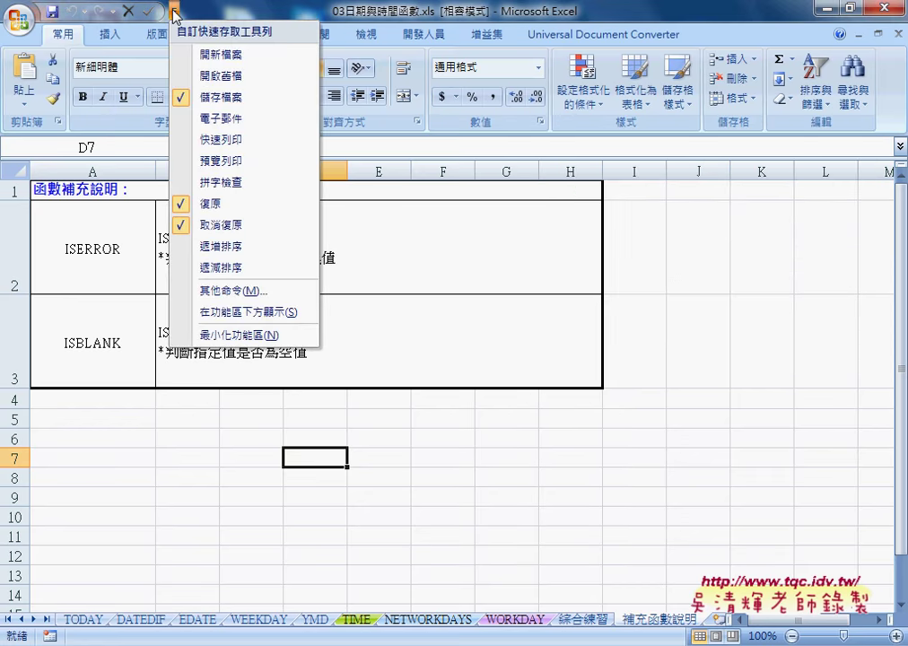
left_click(232, 291)
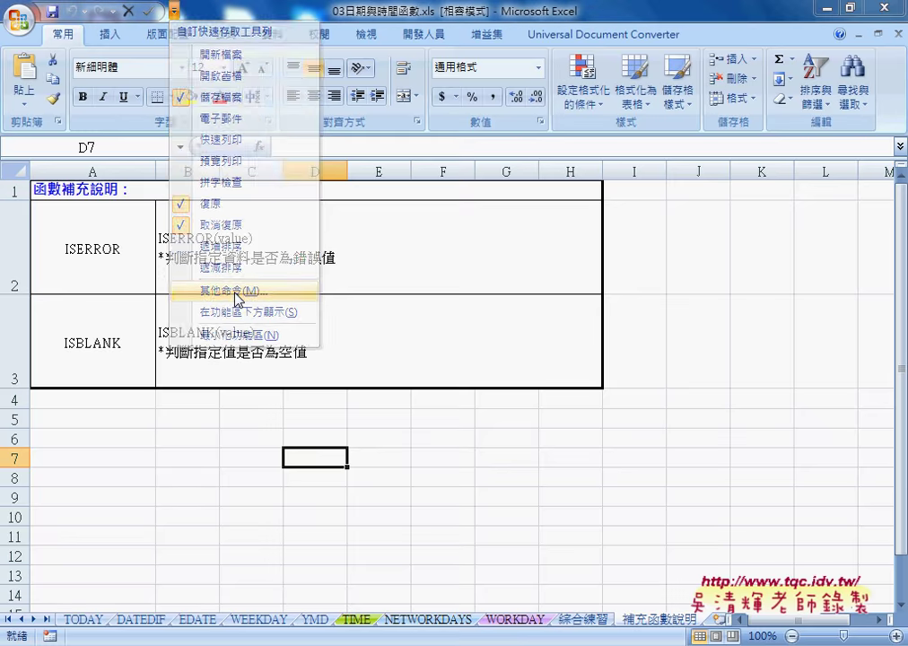
left_click(206, 226)
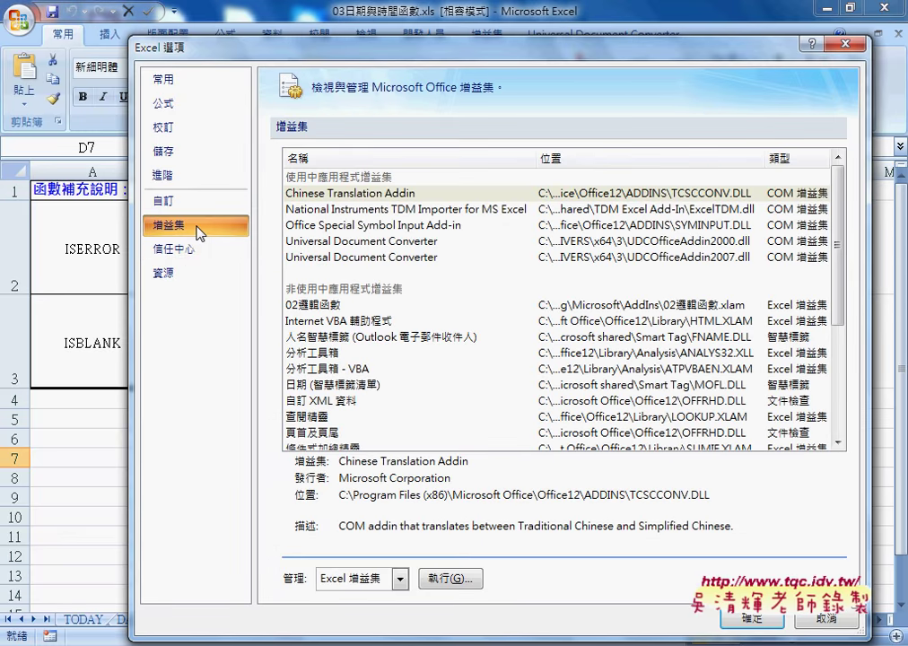
left_click(328, 308)
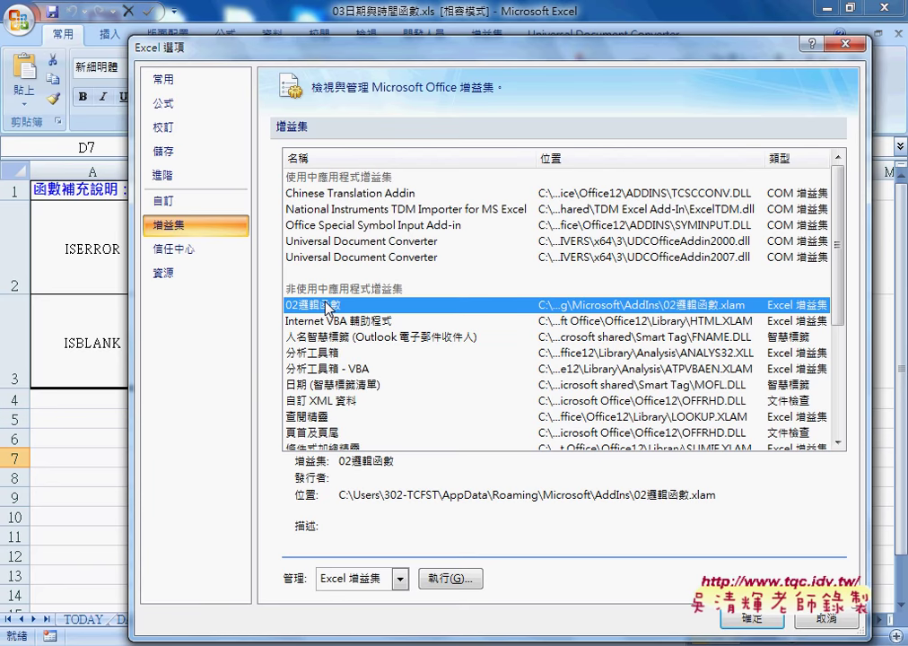
left_click(399, 578)
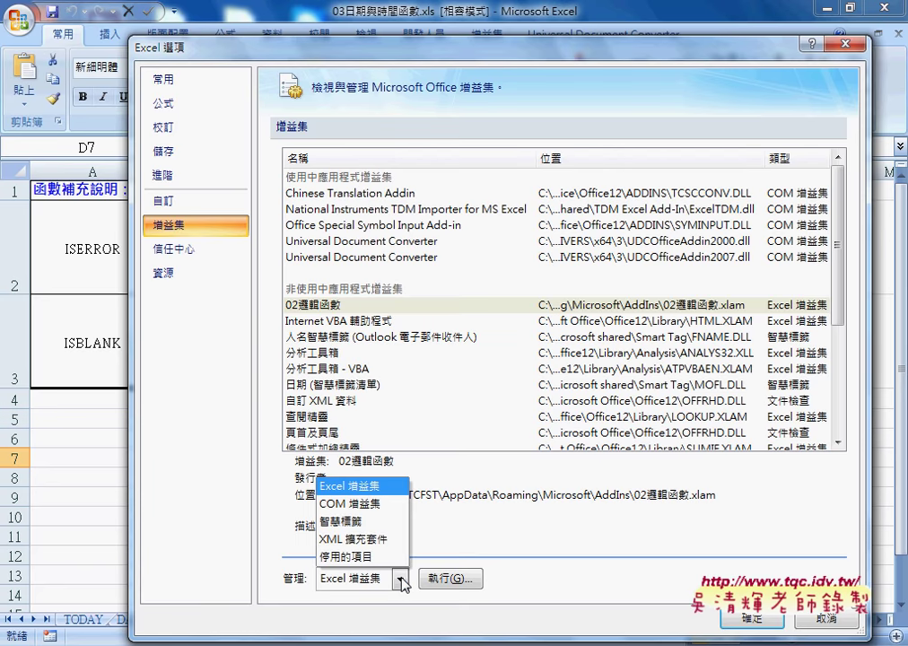
left_click(401, 583)
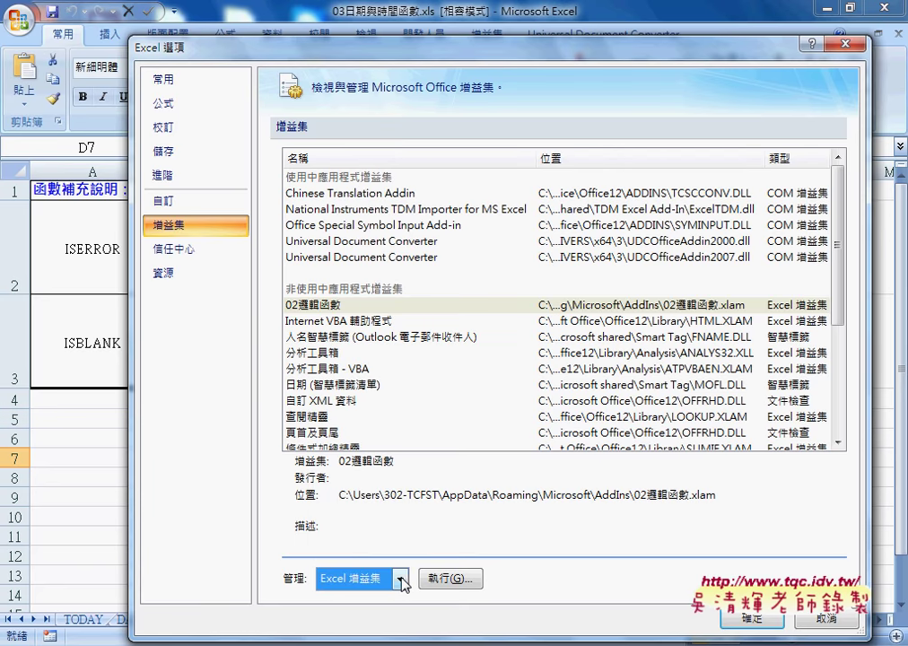
left_click(378, 305)
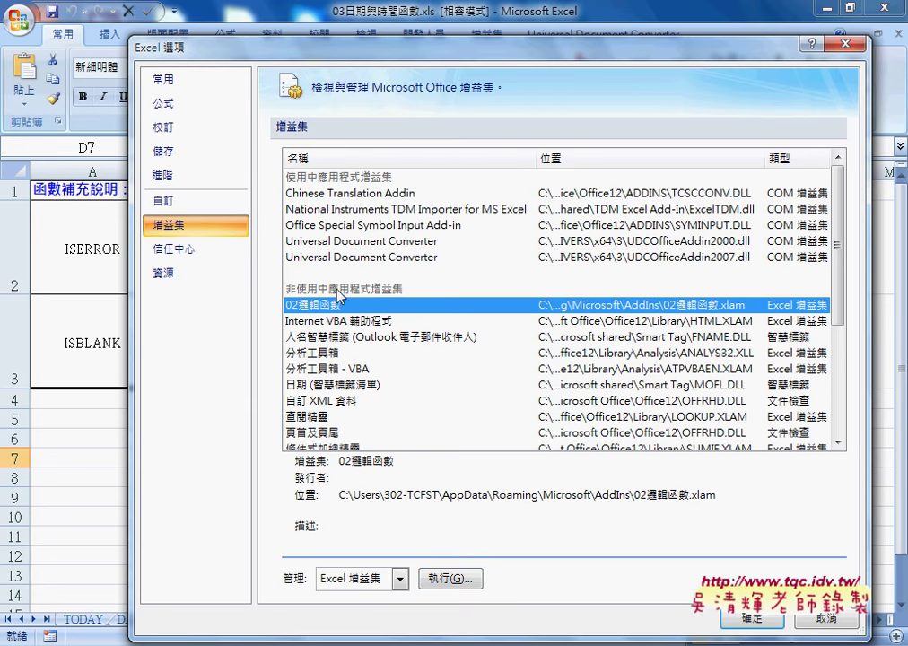
left_click(448, 581)
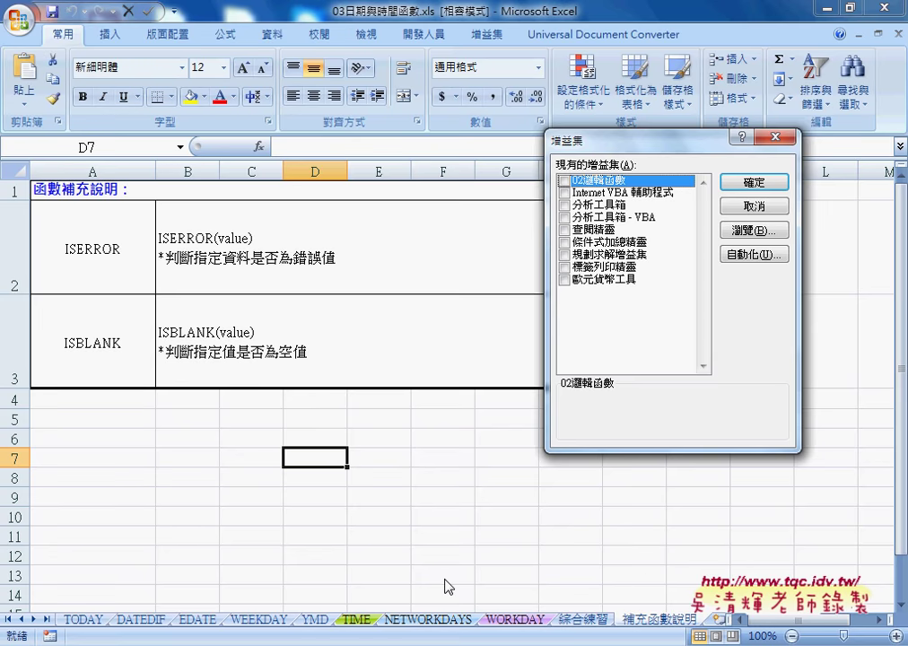
left_click(564, 181)
left_click(751, 182)
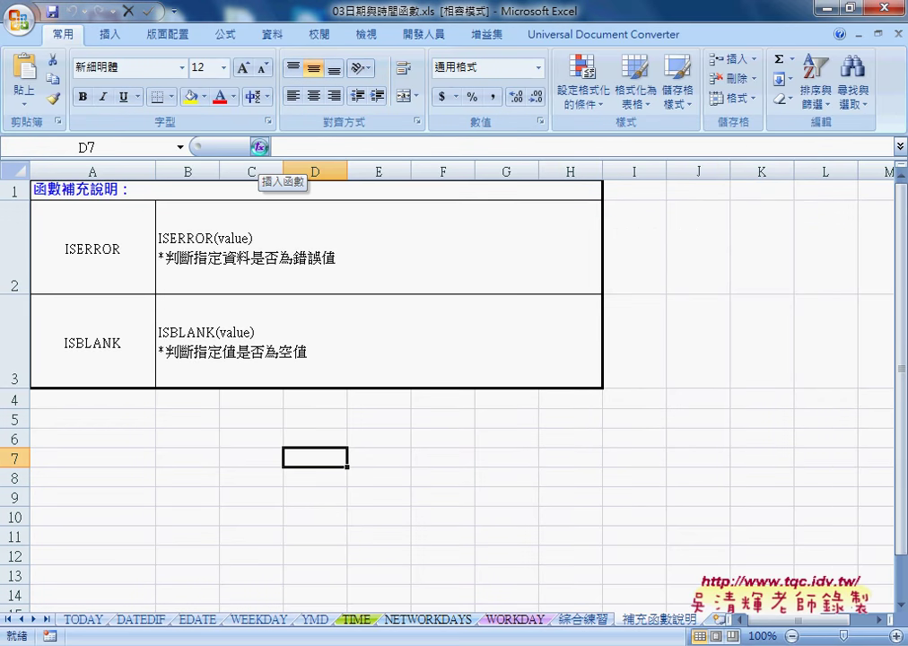
View 業績函數 under the 使用者定義 function category, cancel, then close Excel with Alt+F4
left_click(259, 146)
left_click(765, 224)
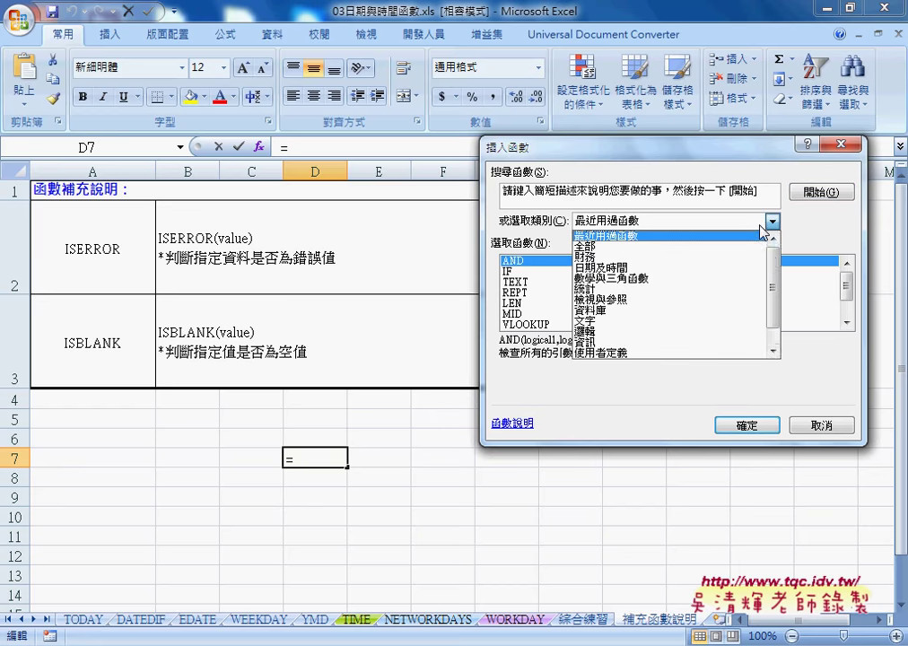
scroll(681, 332, "down", 1)
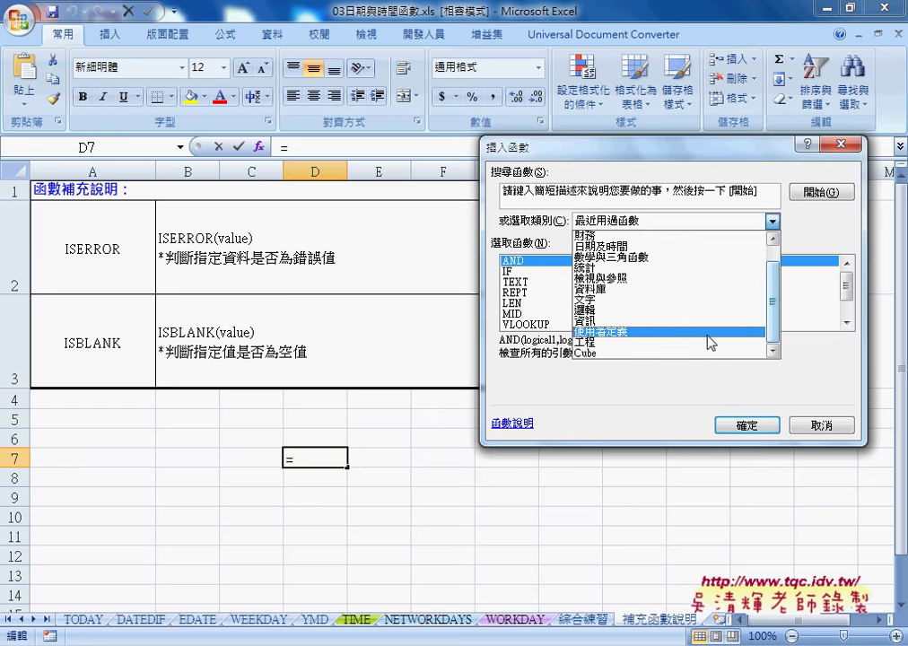
left_click(626, 333)
left_click(510, 283)
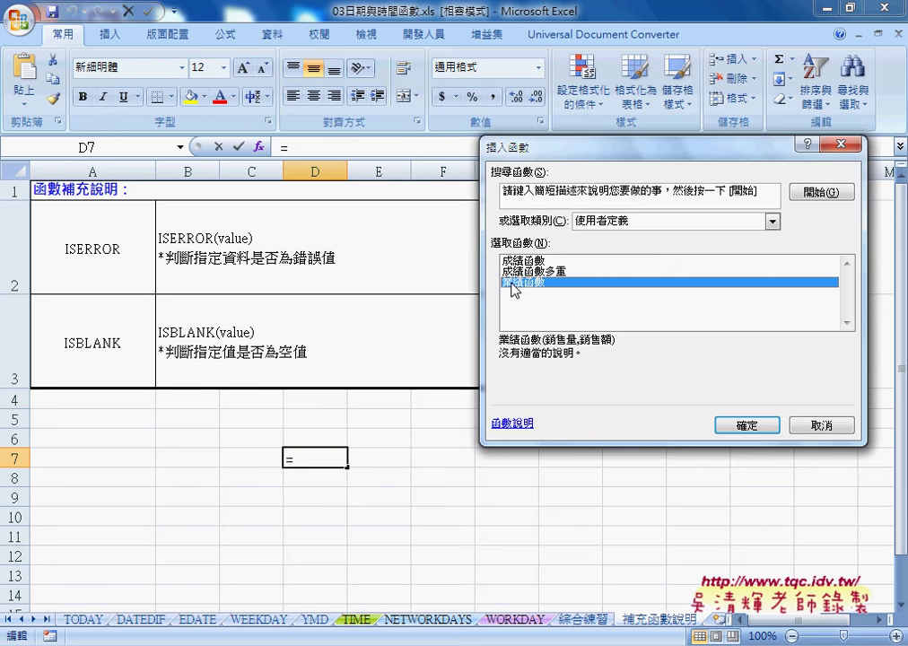
left_click(822, 425)
key("alt+F4")
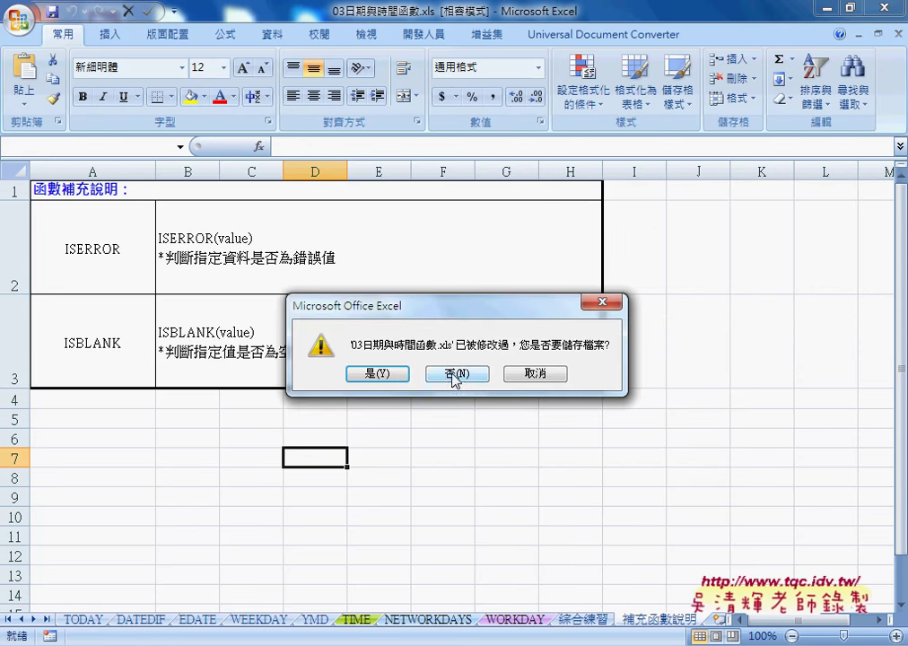
Close without saving and open the 02邏輯函數.xls workbook
left_click(456, 373)
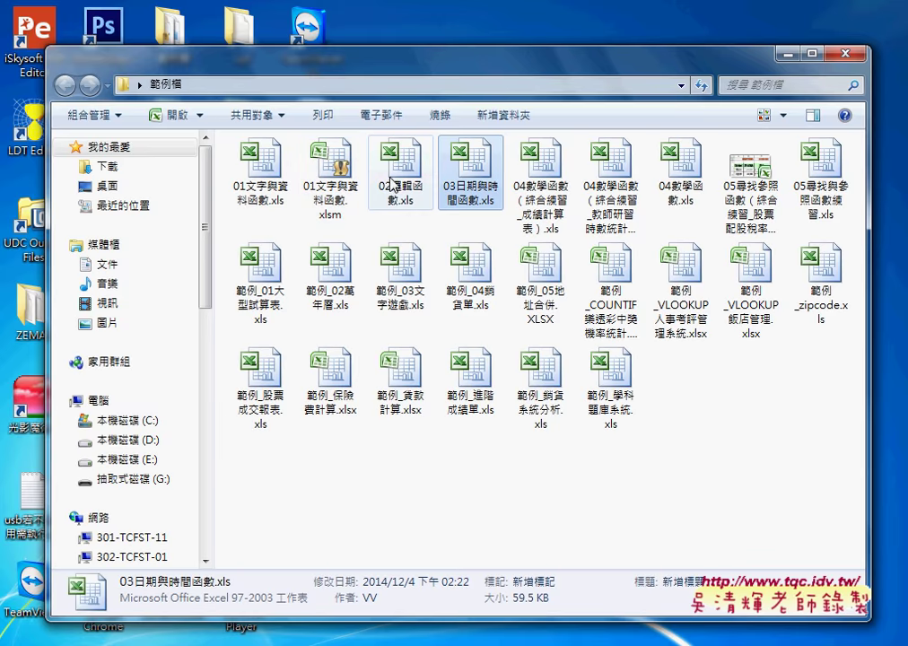
left_click(400, 181)
double_click(399, 181)
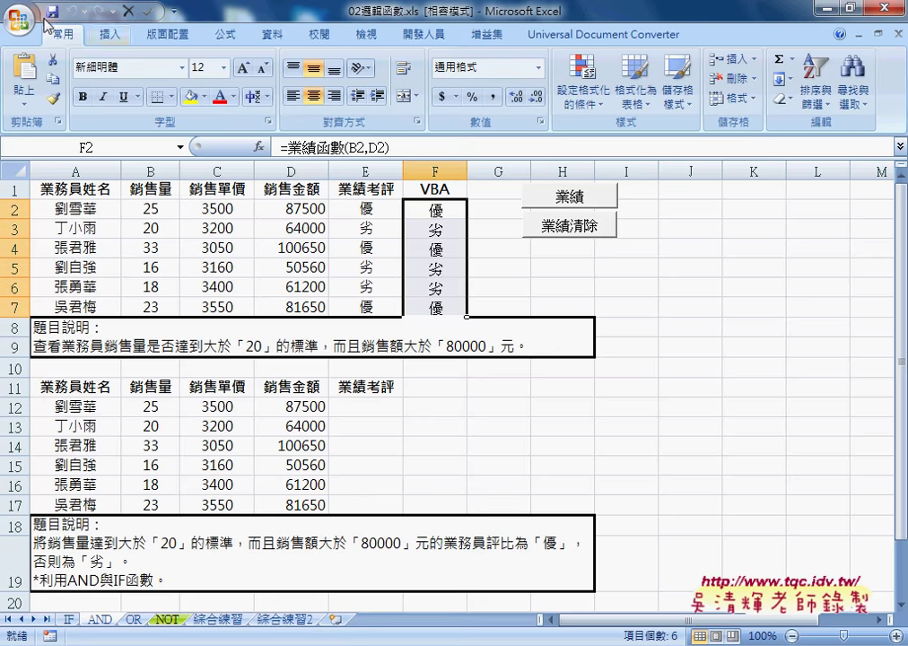
Check the Excel 增益集 (*.xlam) save target, cancel, then reopen 03日期與時間函數.xls
left_click(20, 20)
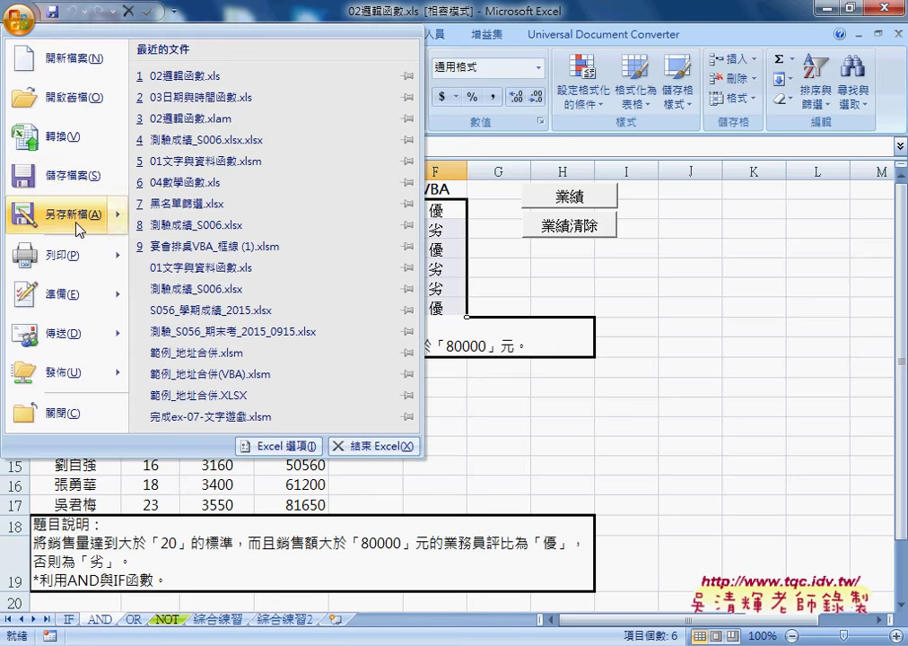
mouse_move(89, 213)
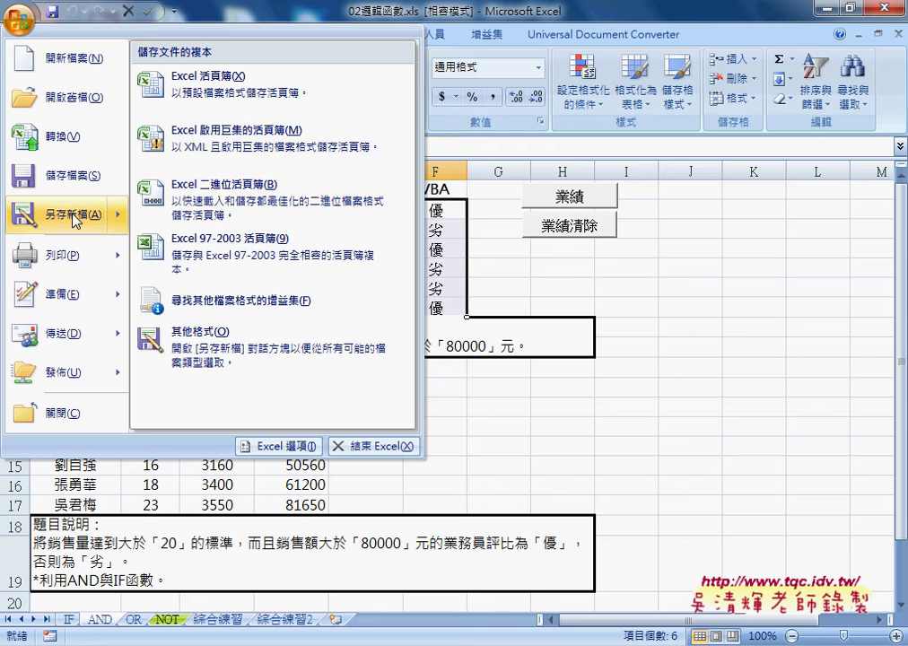
left_click(157, 247)
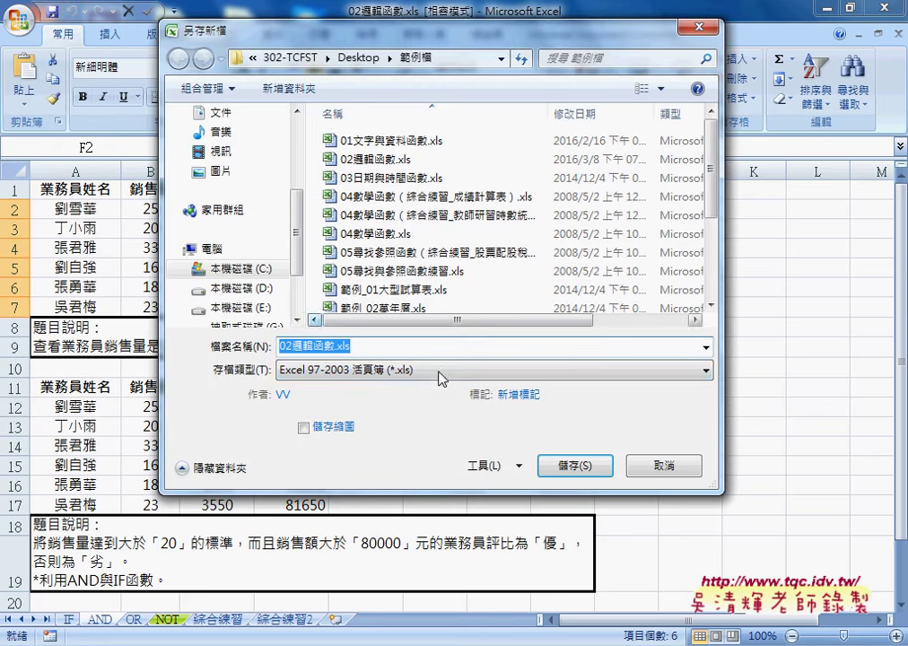
left_click(439, 377)
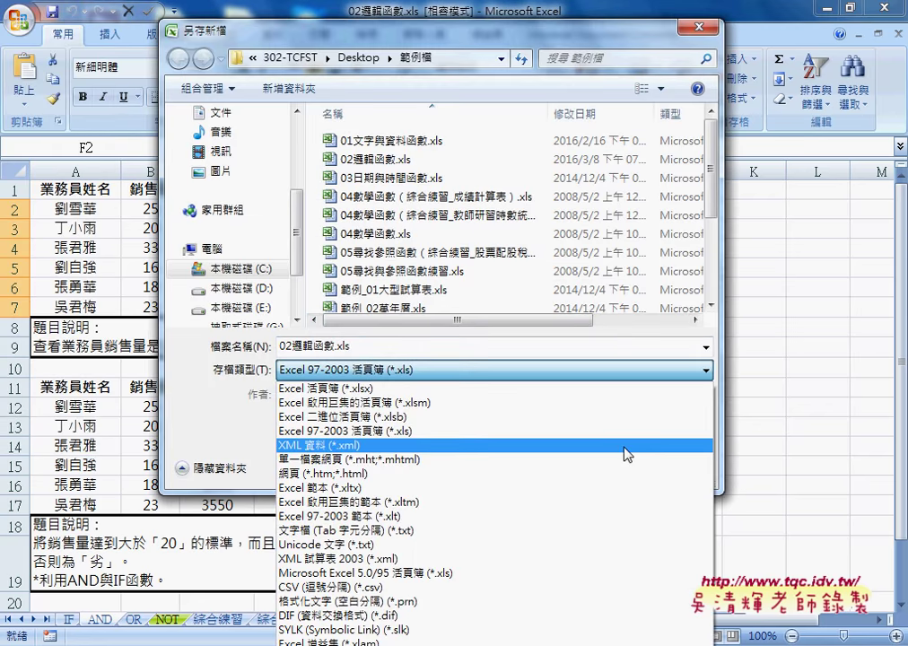
left_click(462, 642)
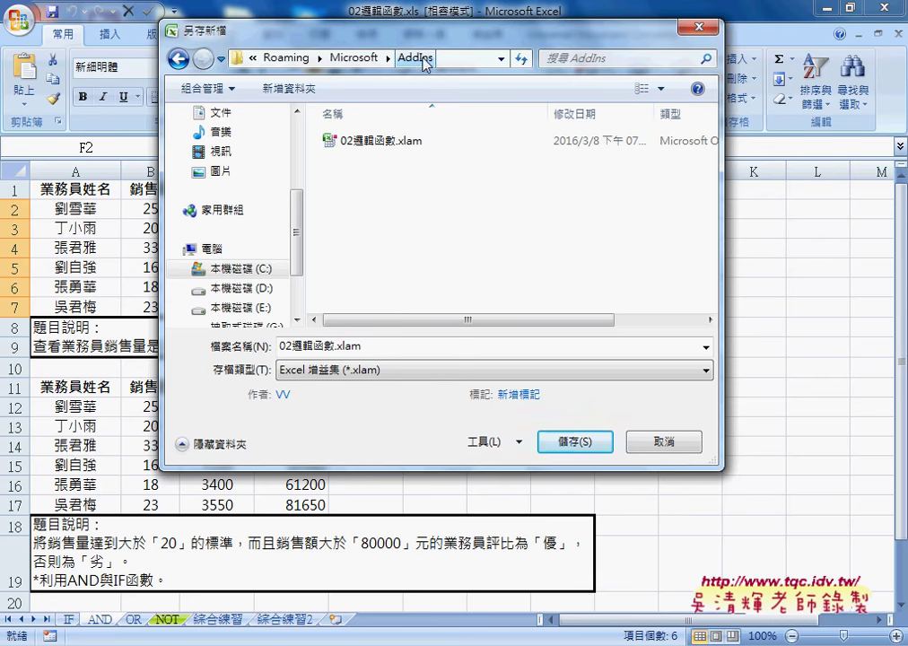
left_click(672, 446)
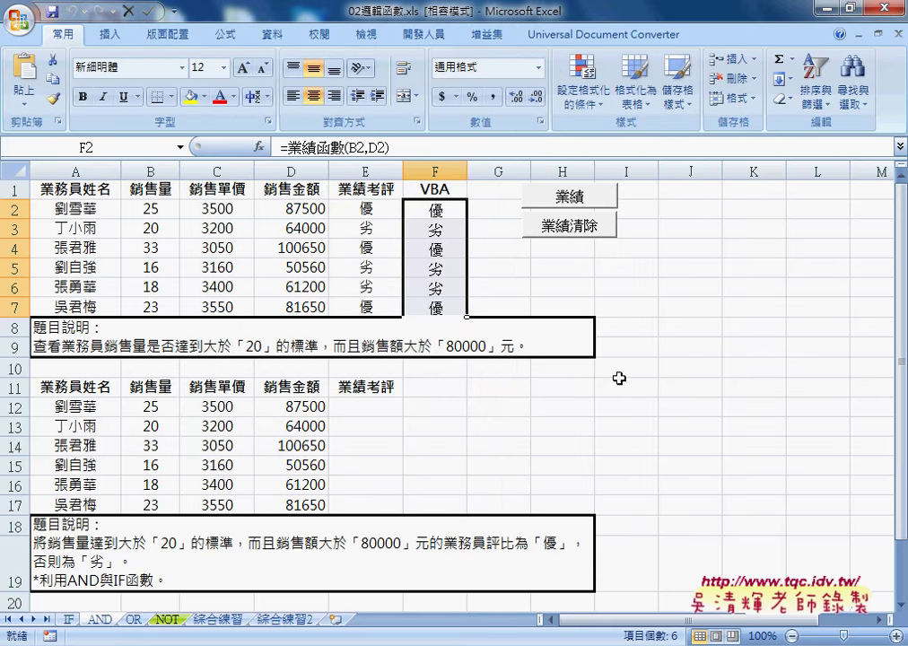
left_click(896, 8)
double_click(459, 173)
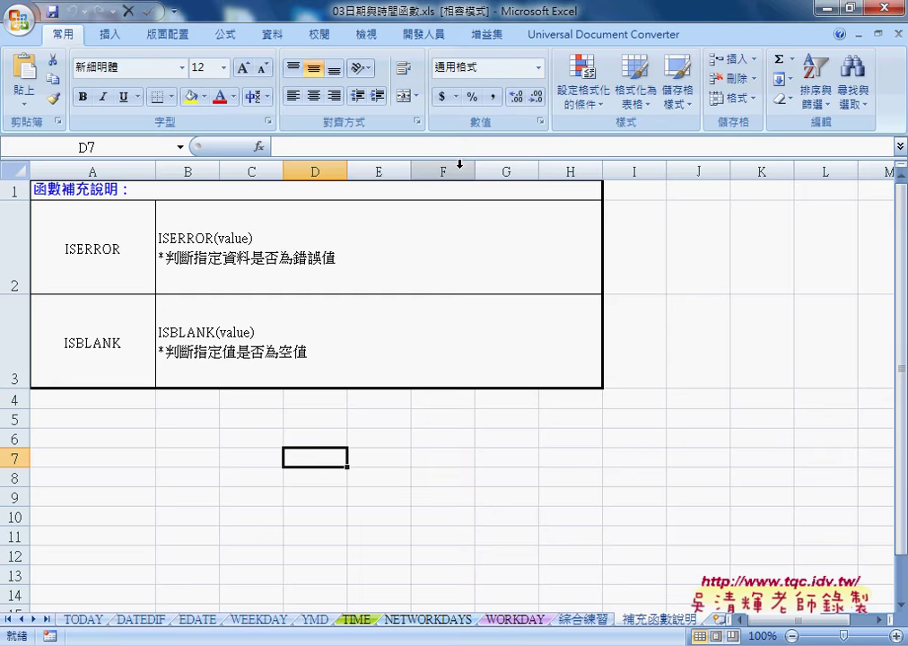
Confirm 02邏輯函數 remains enabled in the Excel add-ins manager, then start inserting a function in D7
left_click(173, 11)
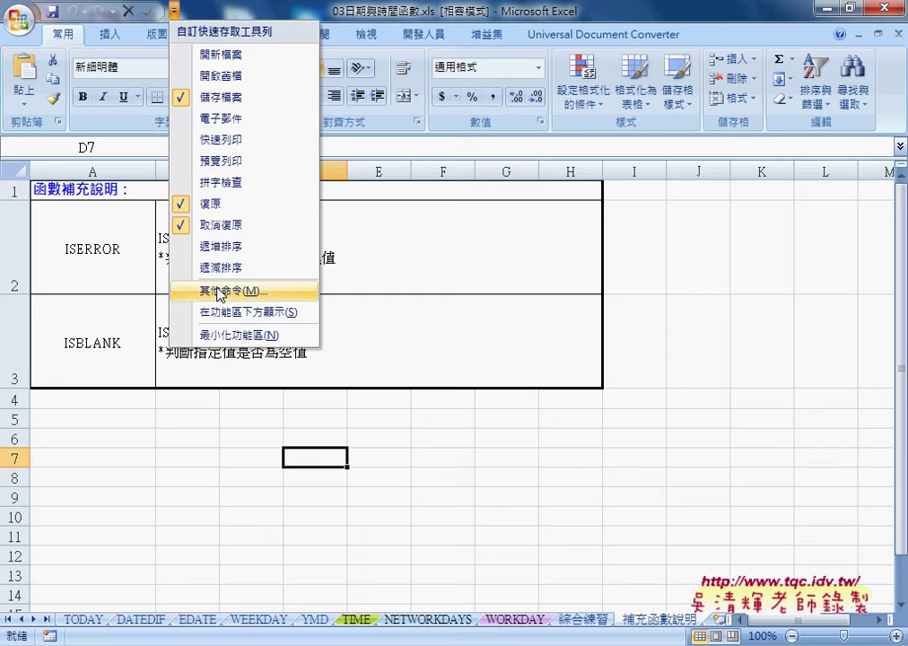
left_click(225, 291)
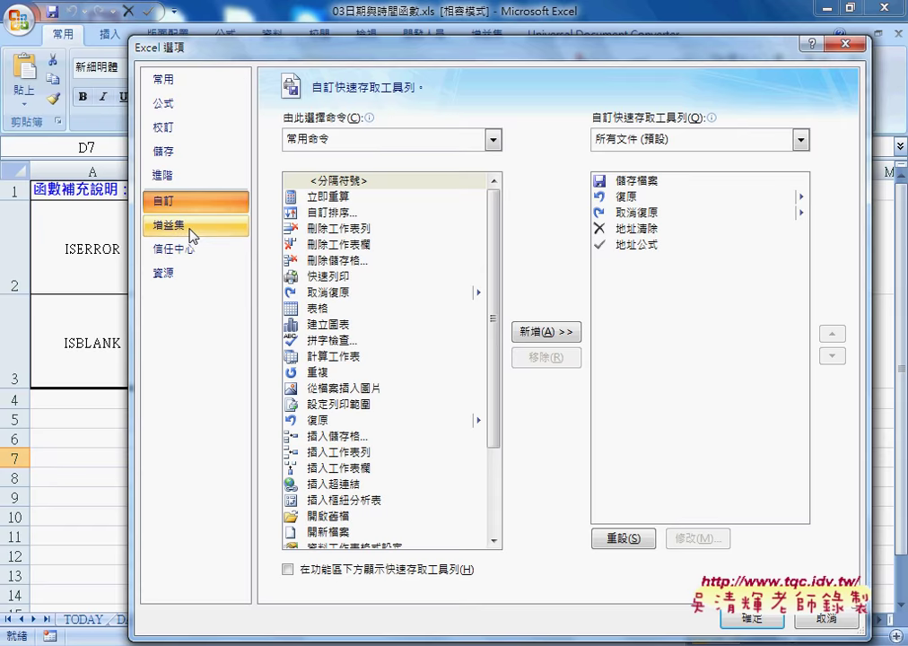
left_click(191, 230)
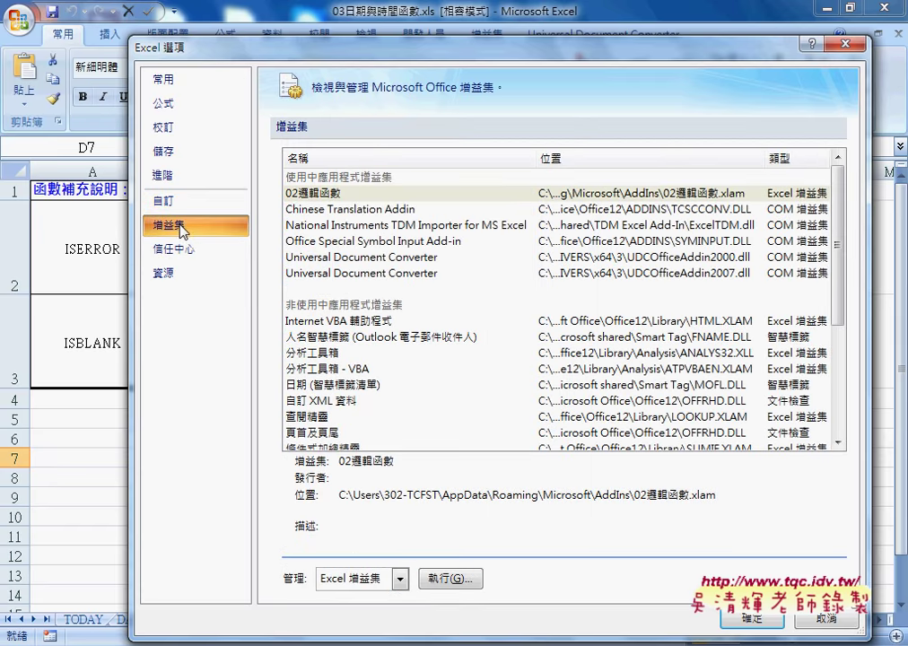
left_click(331, 323)
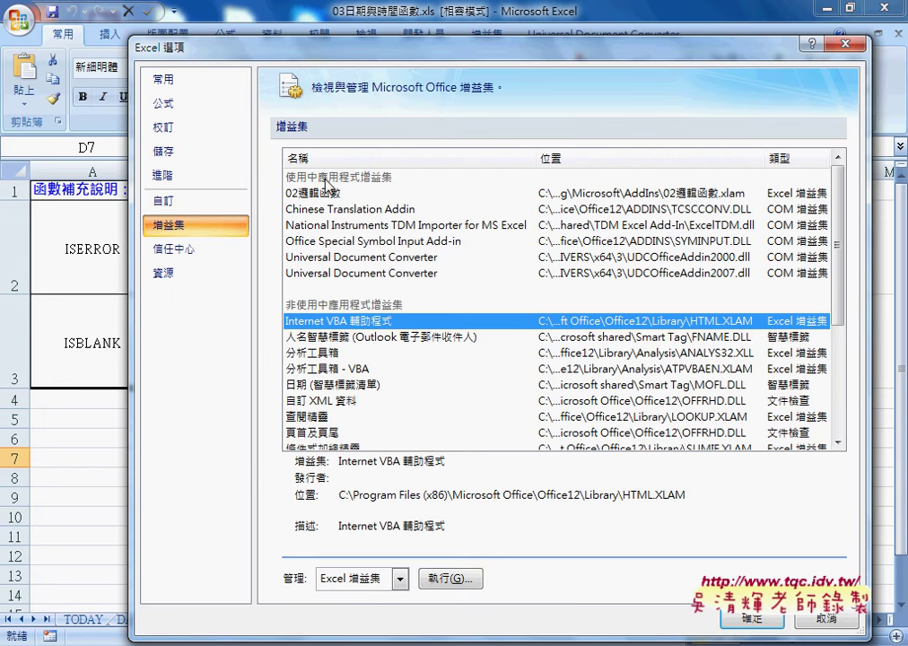
left_click(449, 579)
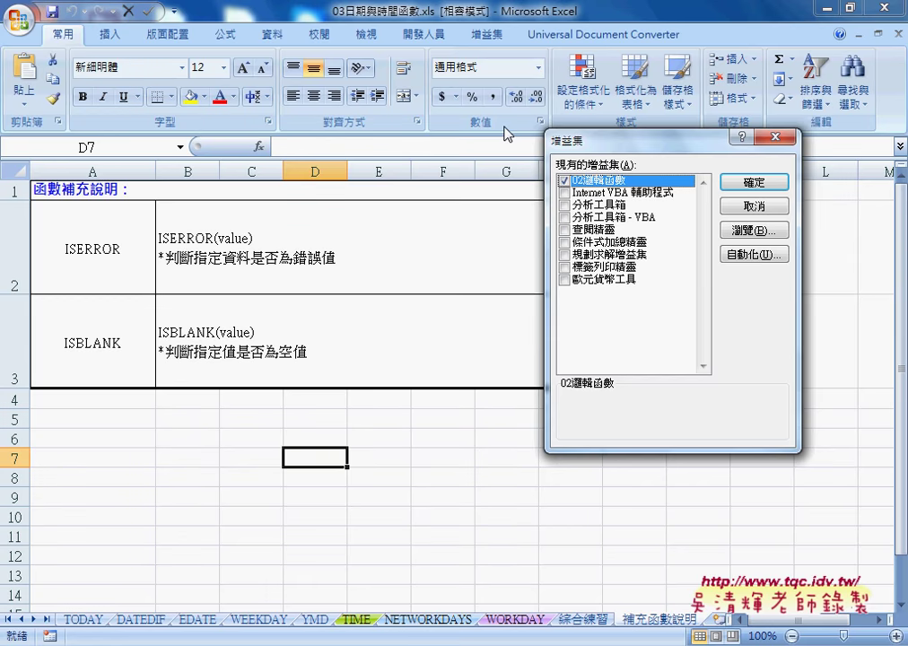
key("Return")
left_click(260, 147)
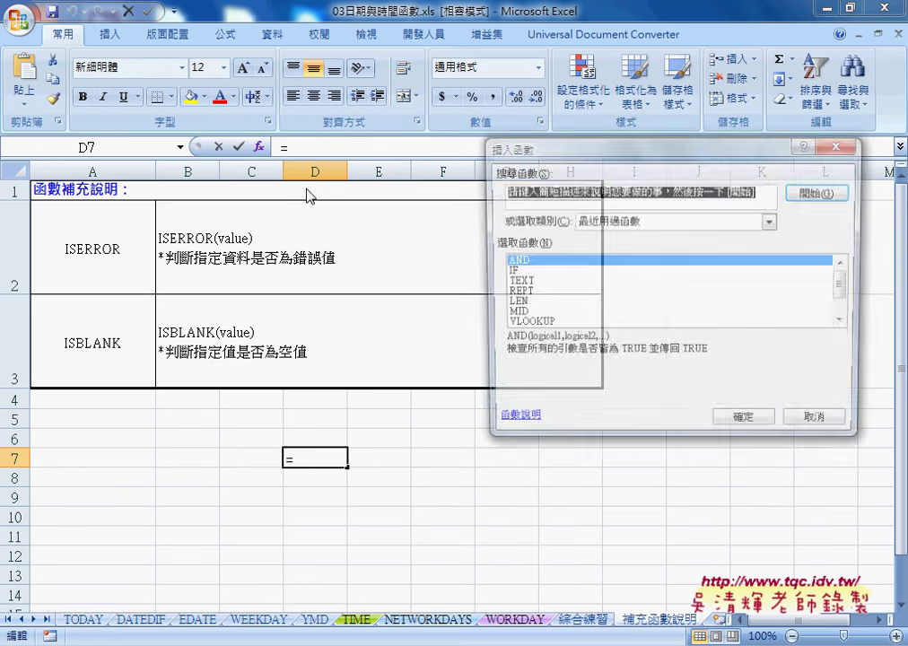
Scroll the Insert Function category list down to 使用者定義 and Cube
left_click(770, 220)
left_click_drag(771, 253, 777, 330)
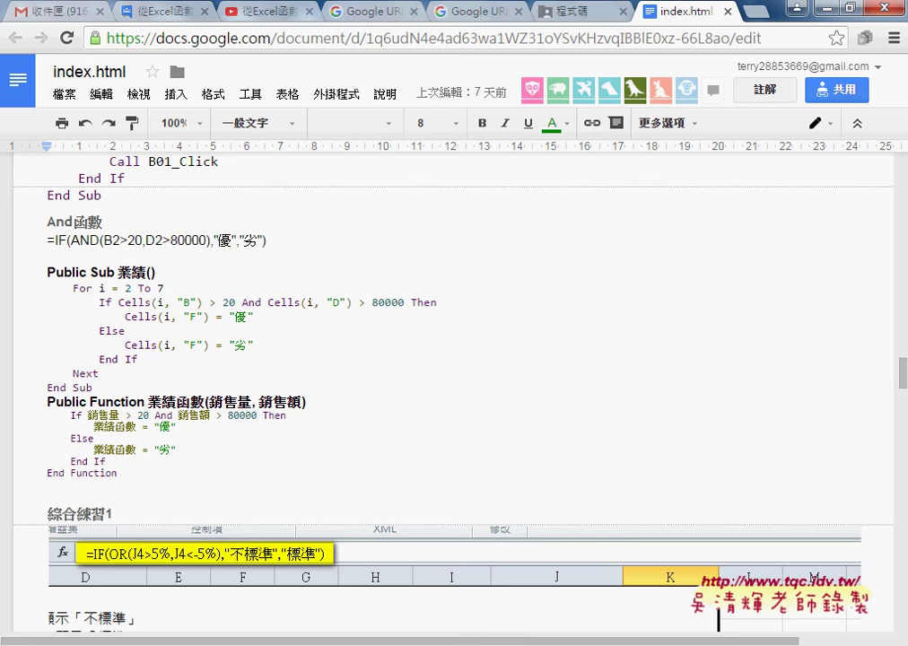
In the Google Doc, select the code from Public Sub 業績() to the 業績函數 End Function
left_click(297, 464)
left_click_drag(134, 474, 47, 279)
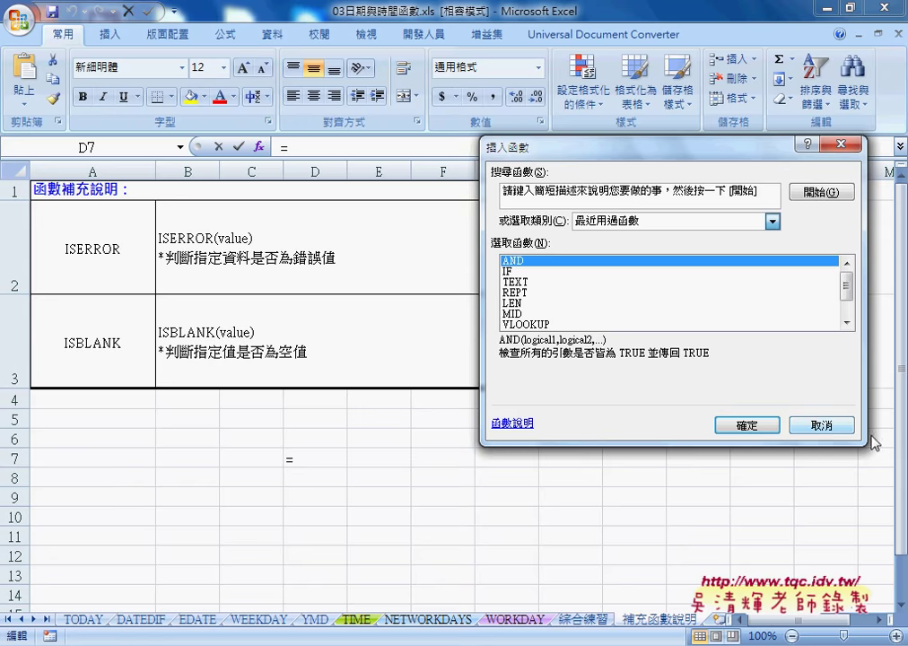
Cancel the Insert Function dialog for D7 and open the Visual Basic editor from Developer
left_click(821, 425)
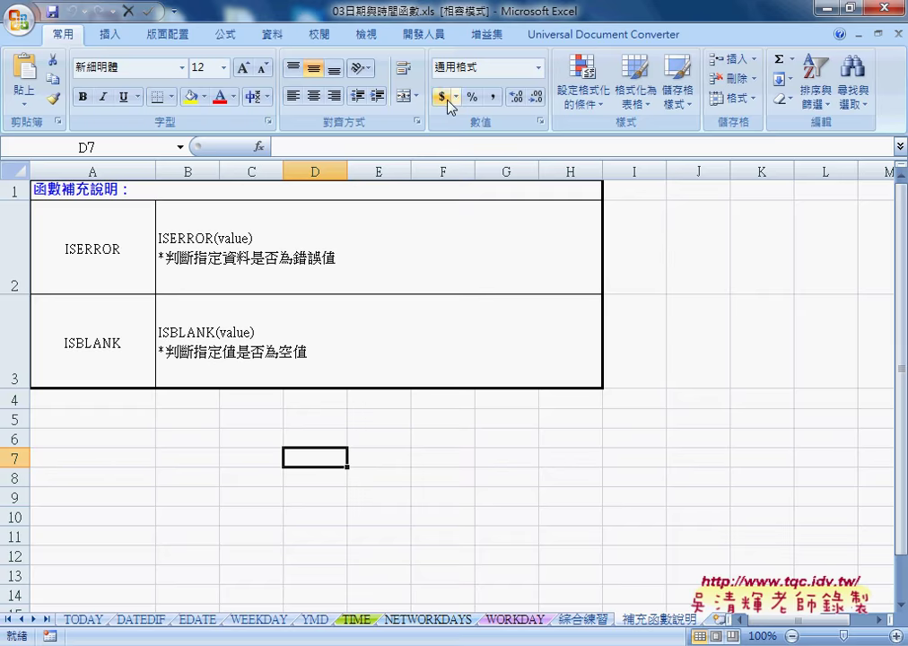
left_click(423, 36)
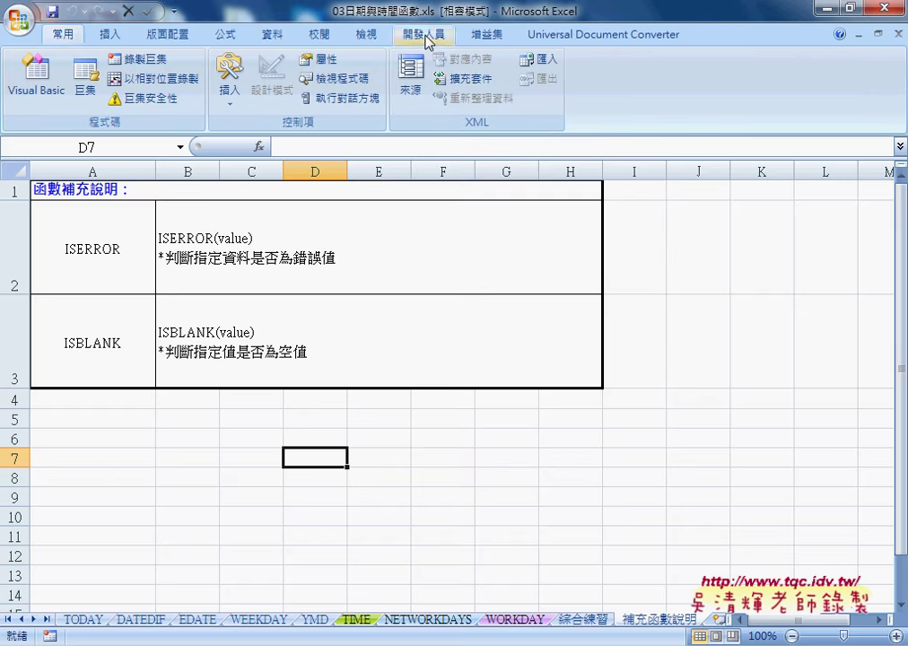
left_click(36, 74)
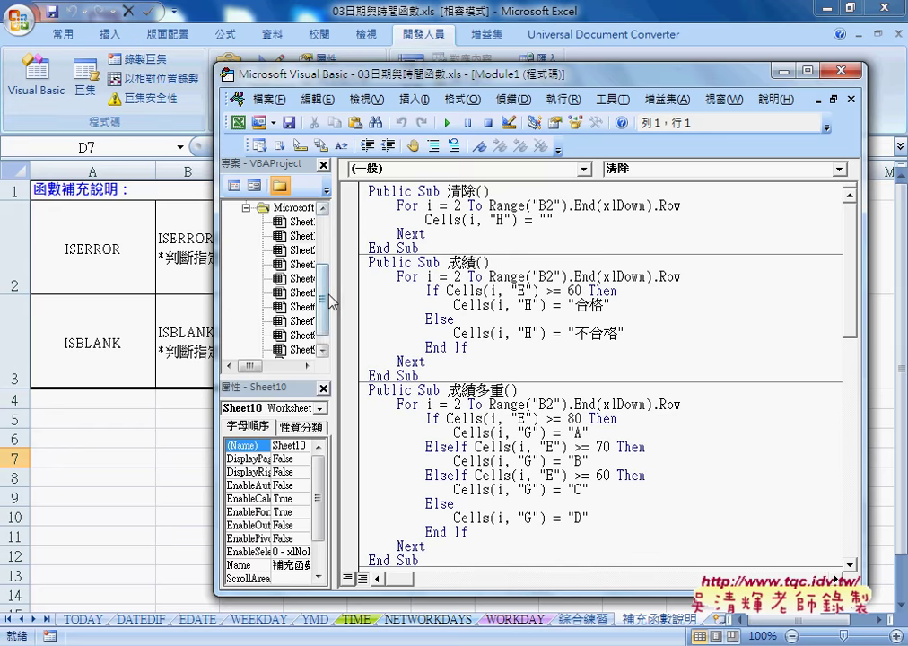
Widen the Project pane and open Module1 of the 02邏輯函數.xlam add-in
mouse_move(331, 301)
left_mouse_down()
mouse_move(402, 298)
mouse_move(408, 339)
mouse_move(405, 217)
left_mouse_up()
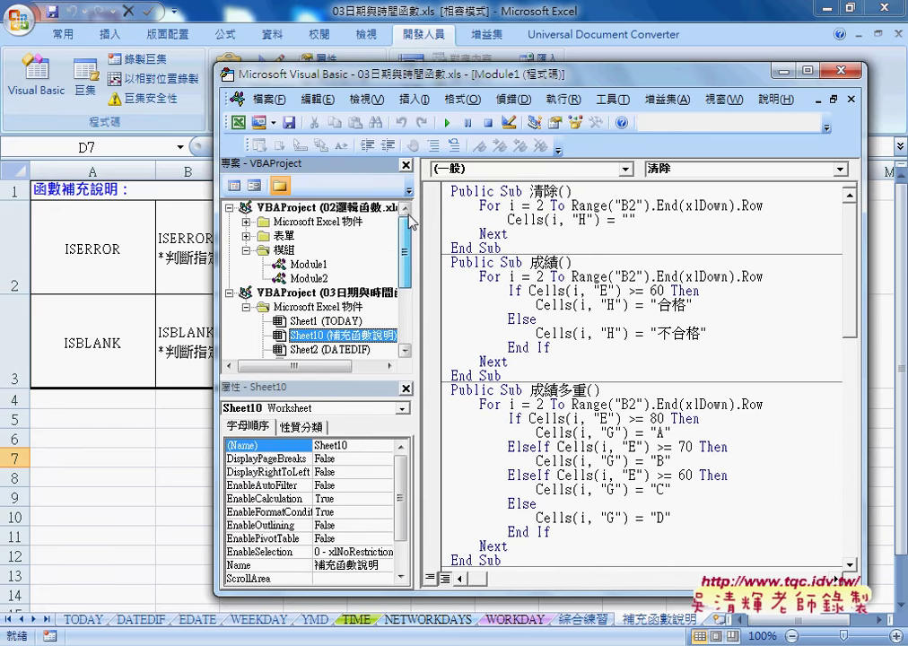
left_click(309, 264)
double_click(309, 265)
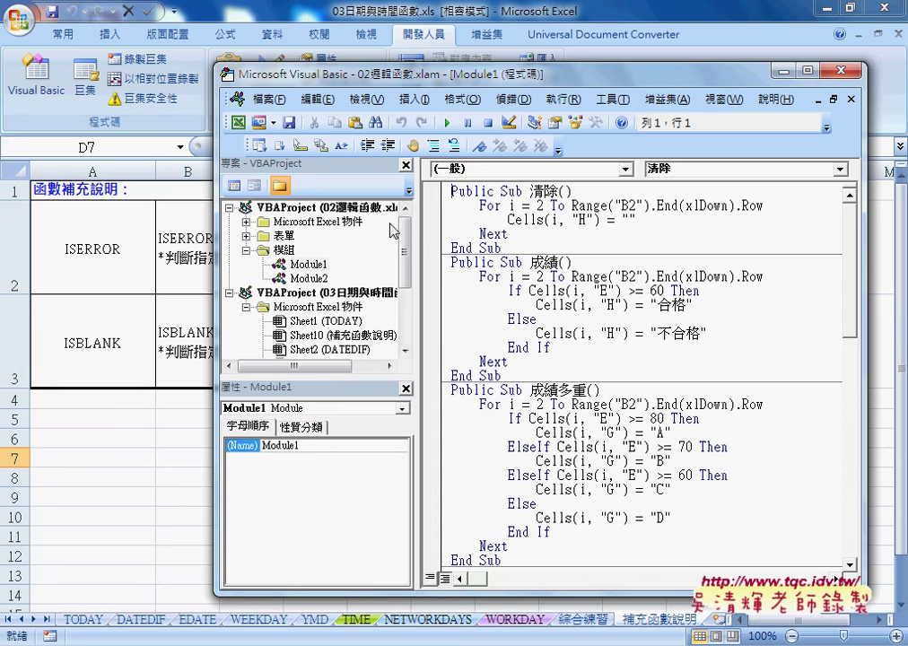
left_click_drag(417, 220, 534, 217)
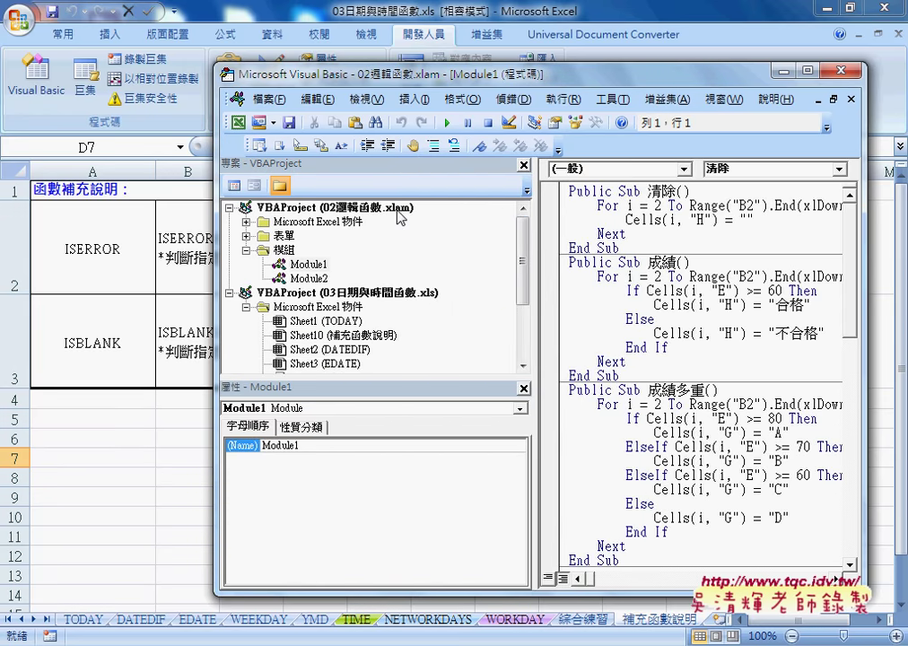
left_click(399, 217)
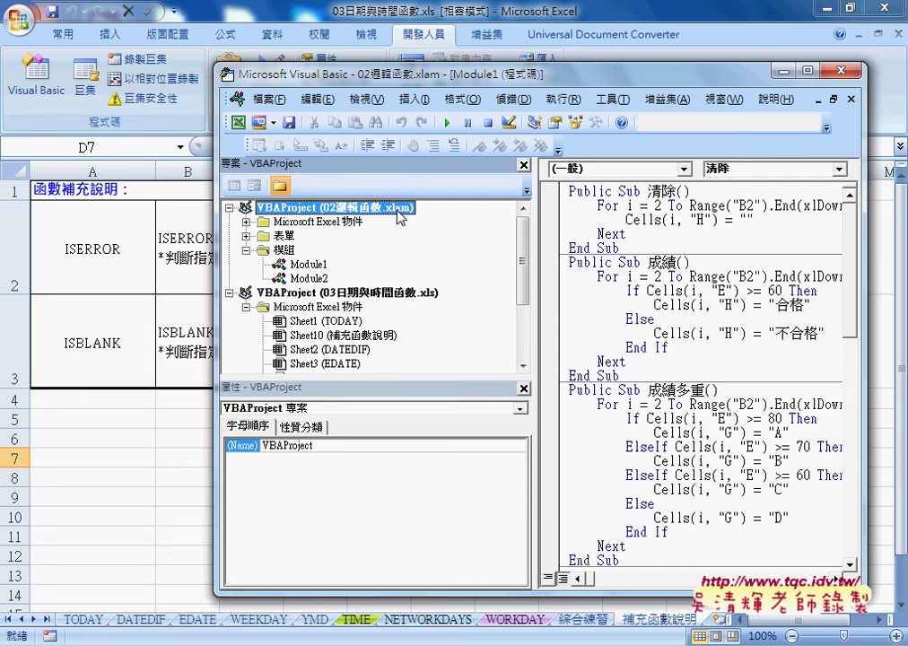
Back in Excel, draw a Form Button to the right of the 補充函數說明 table
left_click(121, 399)
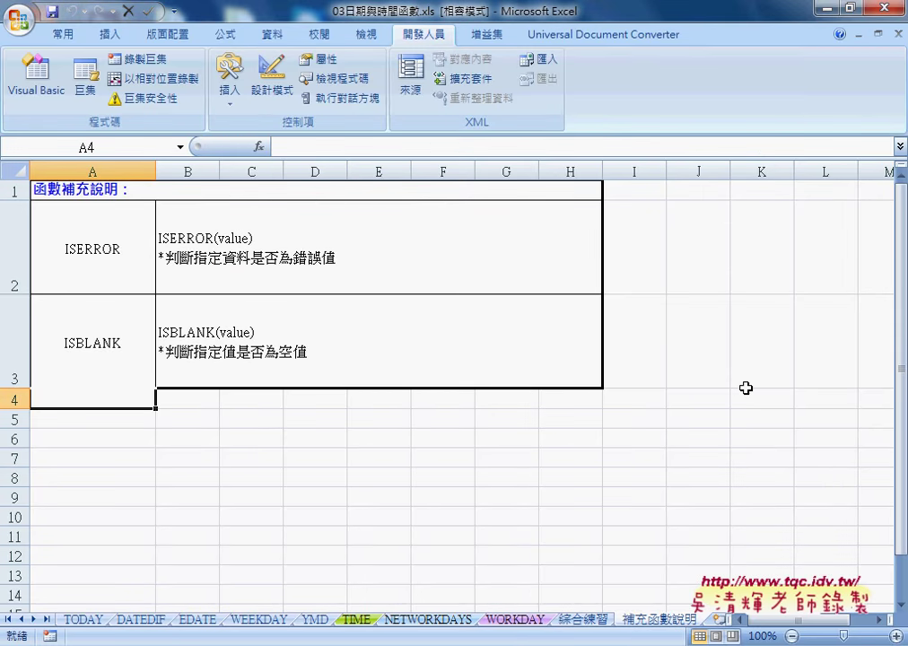
left_click(237, 90)
left_click(222, 144)
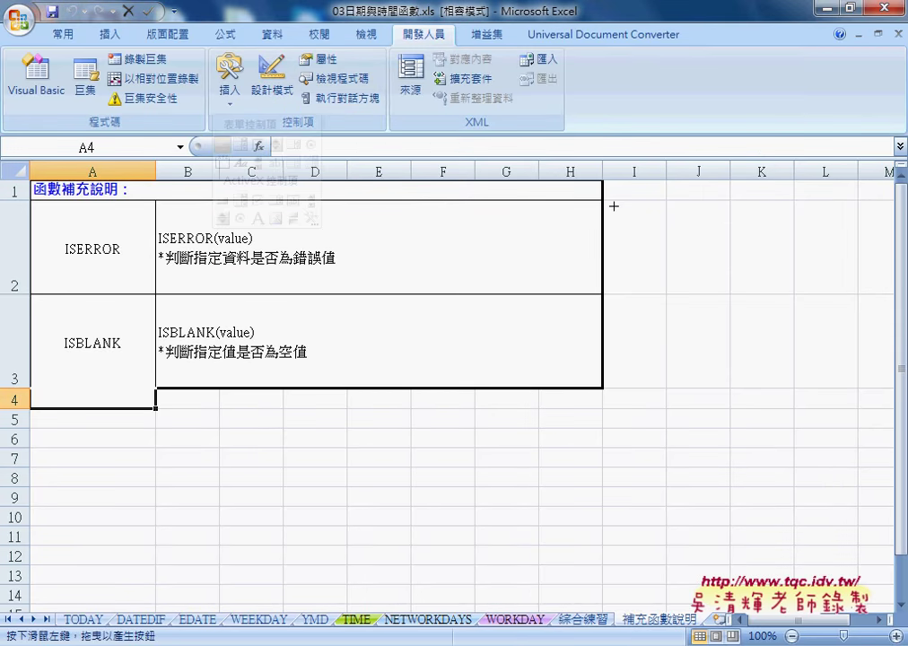
left_click_drag(631, 193, 712, 218)
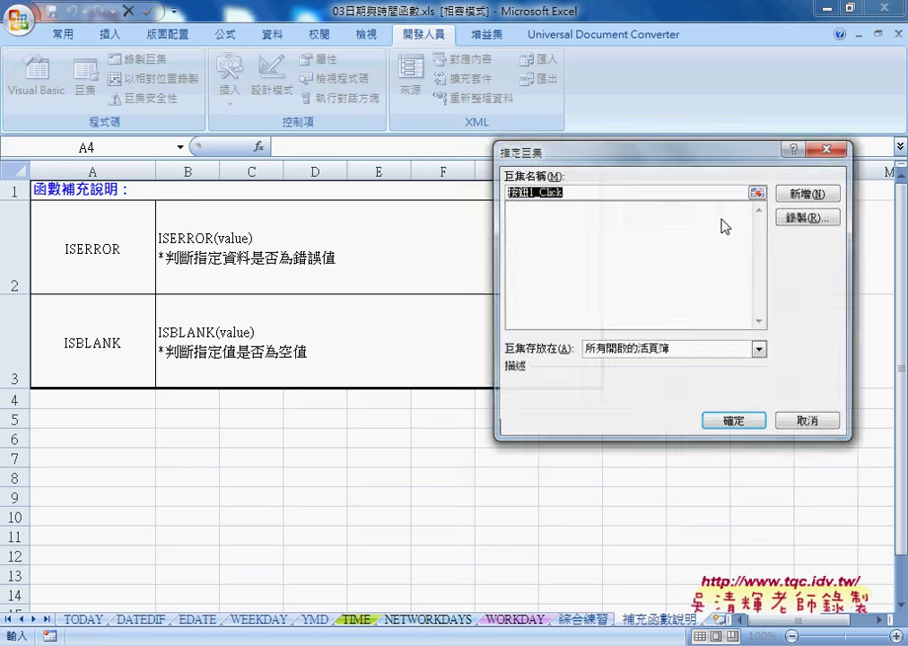
Browse the Assign Macro 'Macros in' options, cancel without assigning, and delete the button
left_click(660, 351)
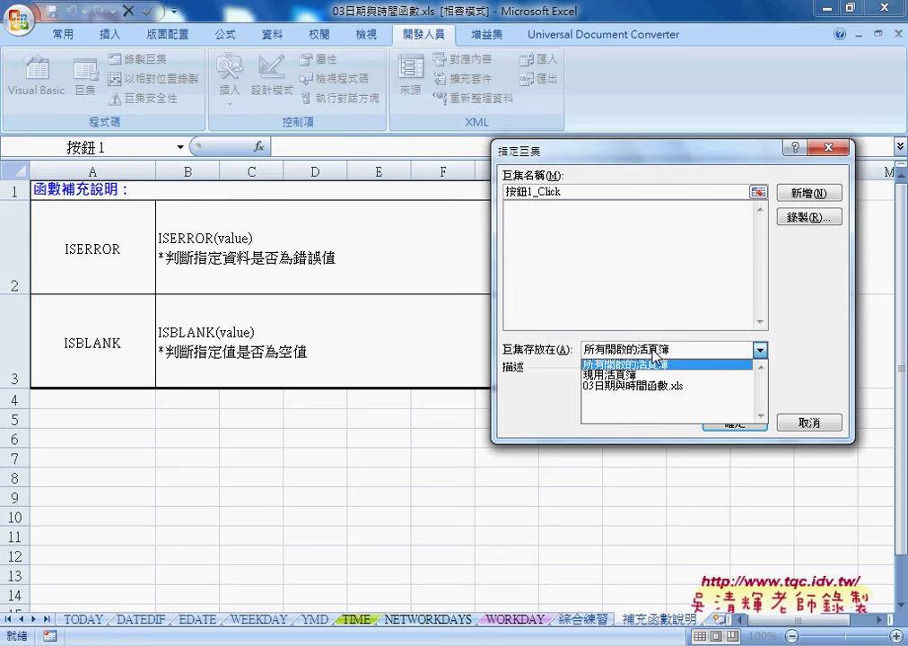
left_click(646, 376)
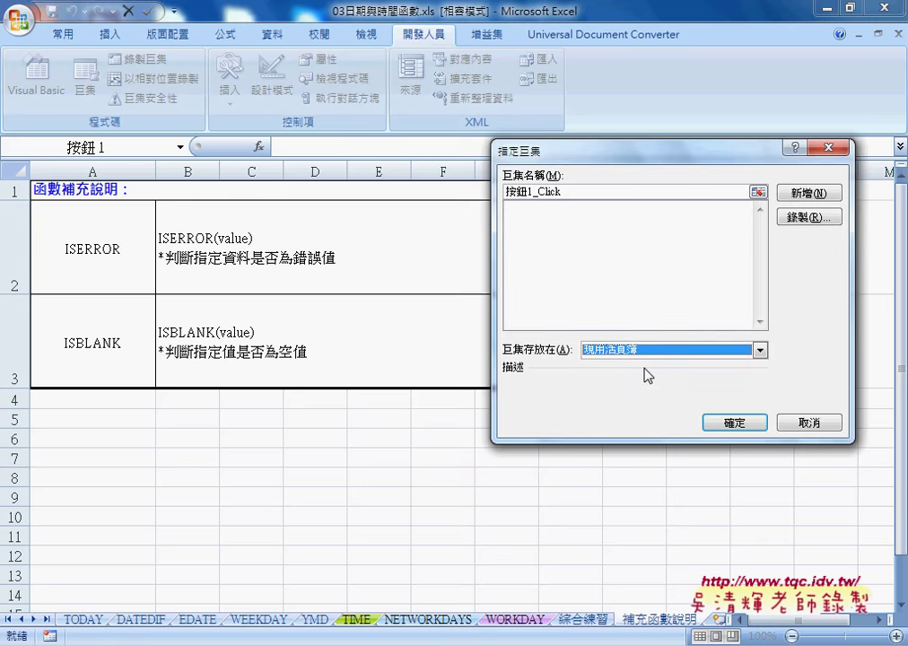
left_click(760, 350)
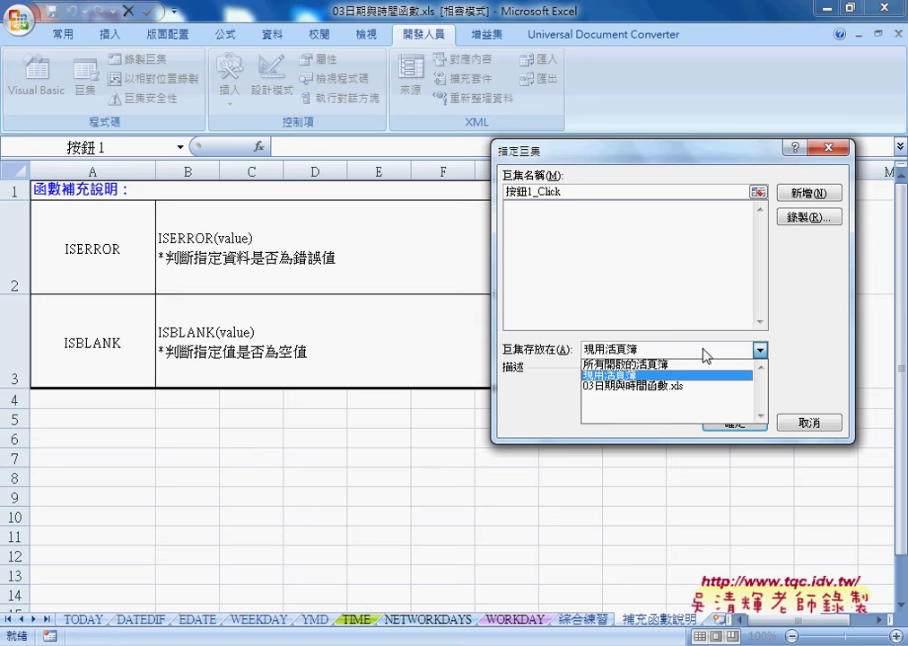
left_click(642, 363)
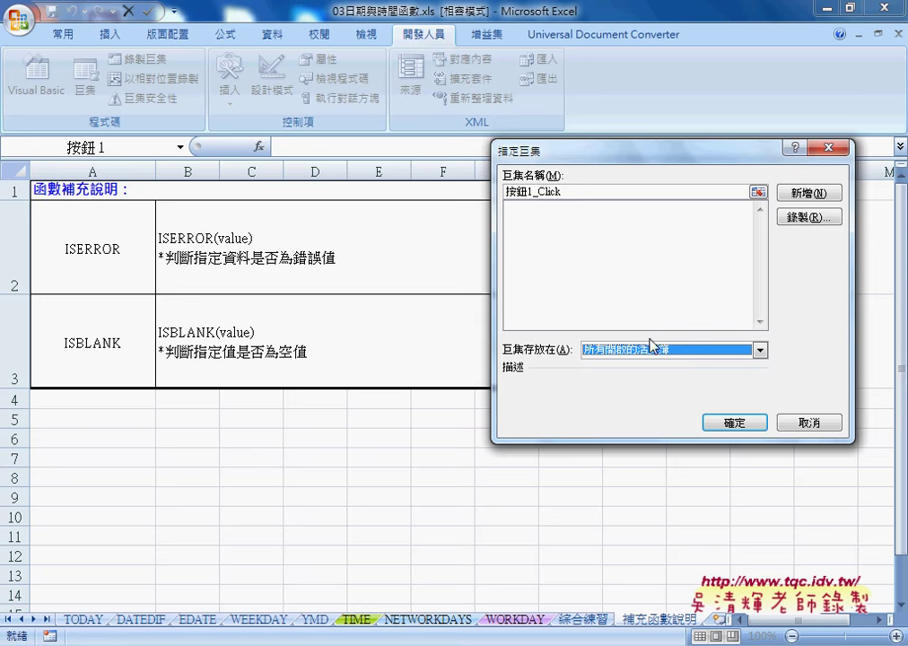
left_click(807, 422)
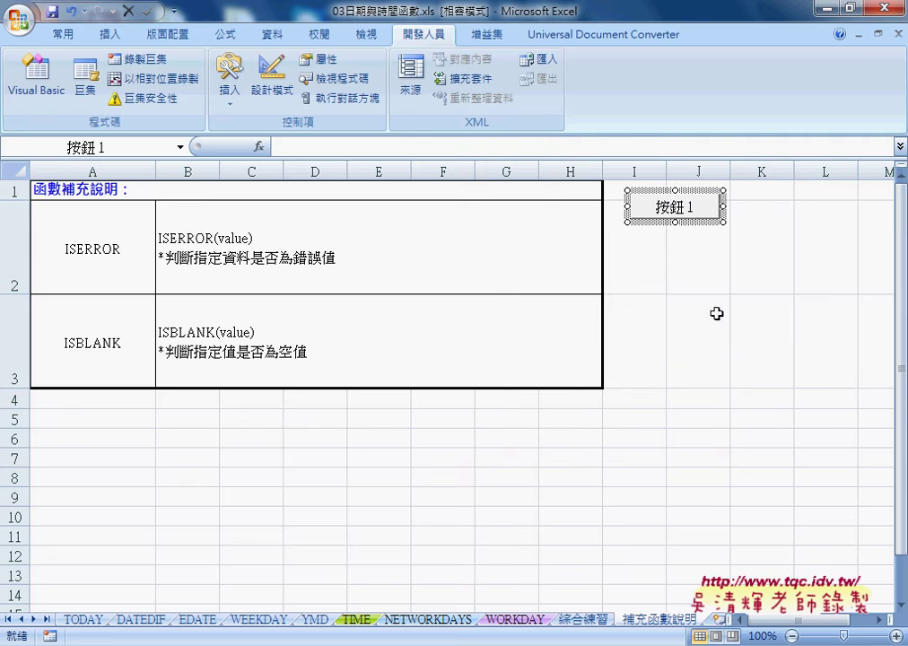
key("Delete")
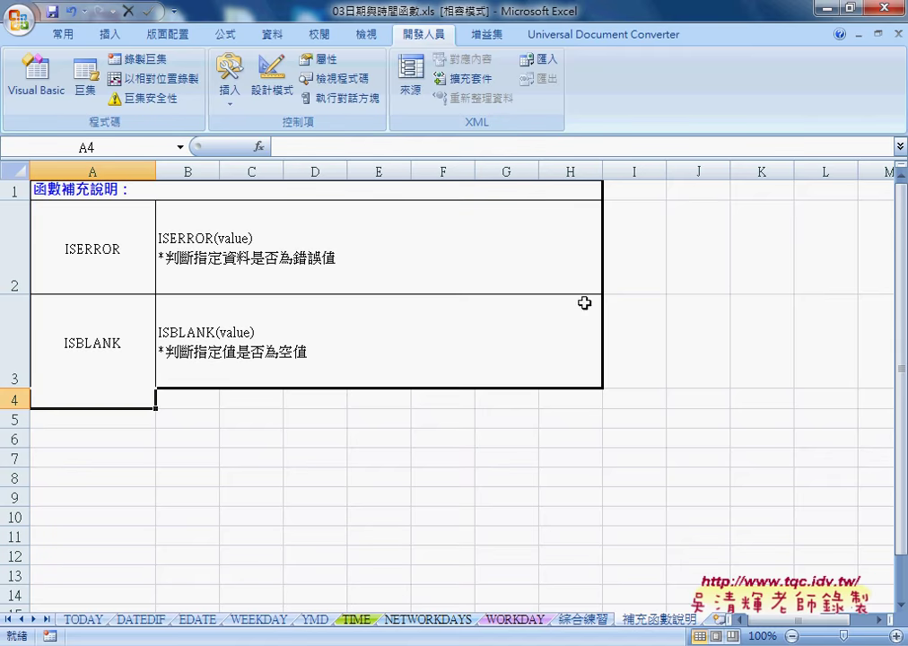
Switch to the TODAY sheet, then exit Excel without saving 03日期與時間函數.xls
left_click(86, 619)
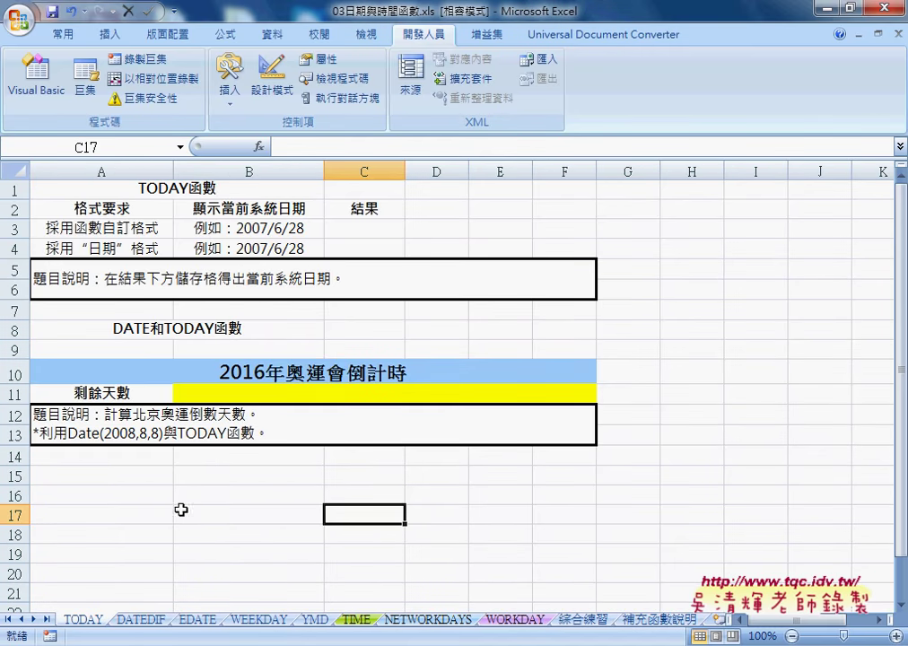
left_click(874, 9)
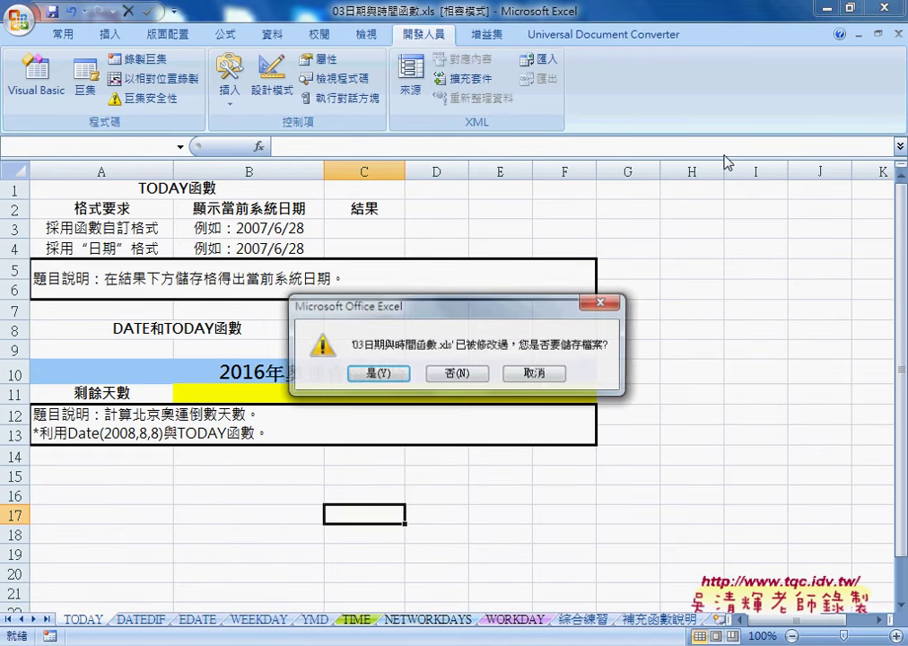
left_click(481, 373)
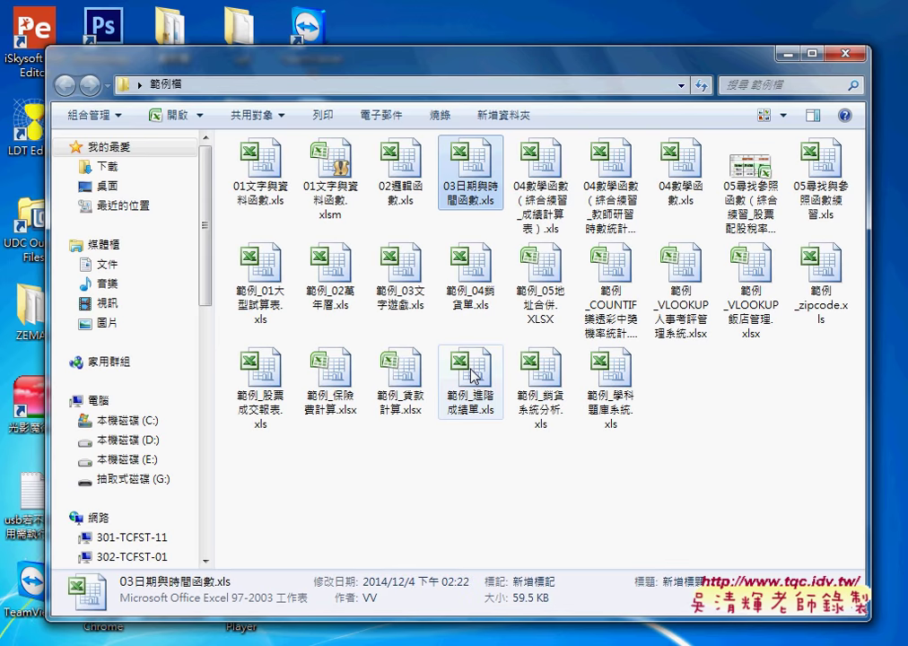